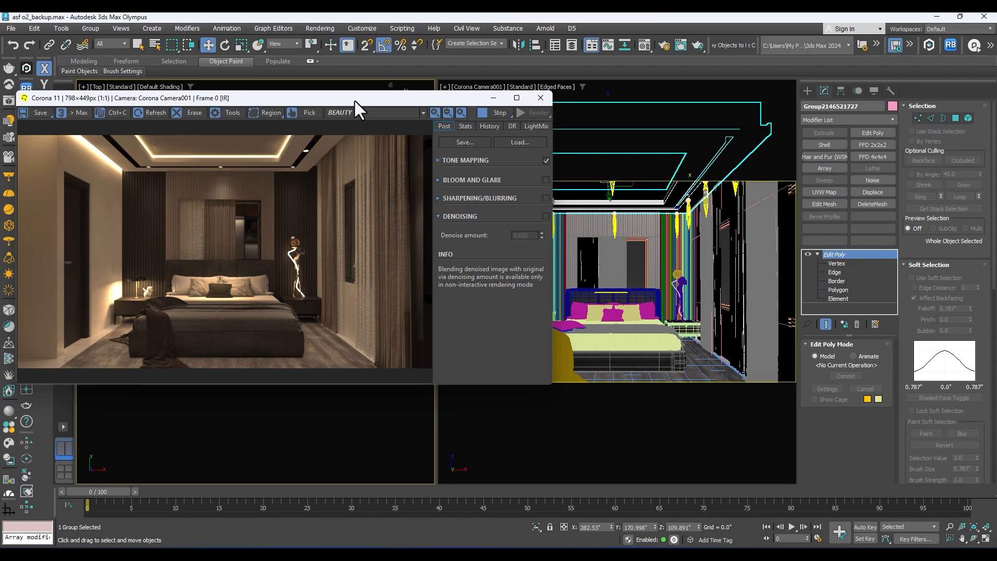
# Enlarge the frame buffer and examine the bedroom render up close around the bed, nightstand and curtains before closing it
pyautogui.moveTo(354, 99); pyautogui.dragTo(459, 89)
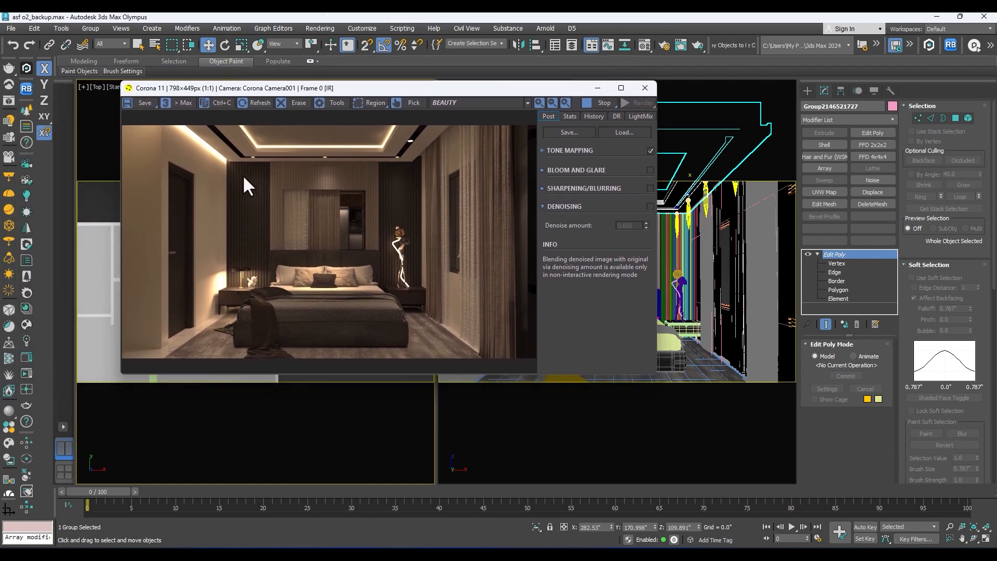
pyautogui.click(621, 89)
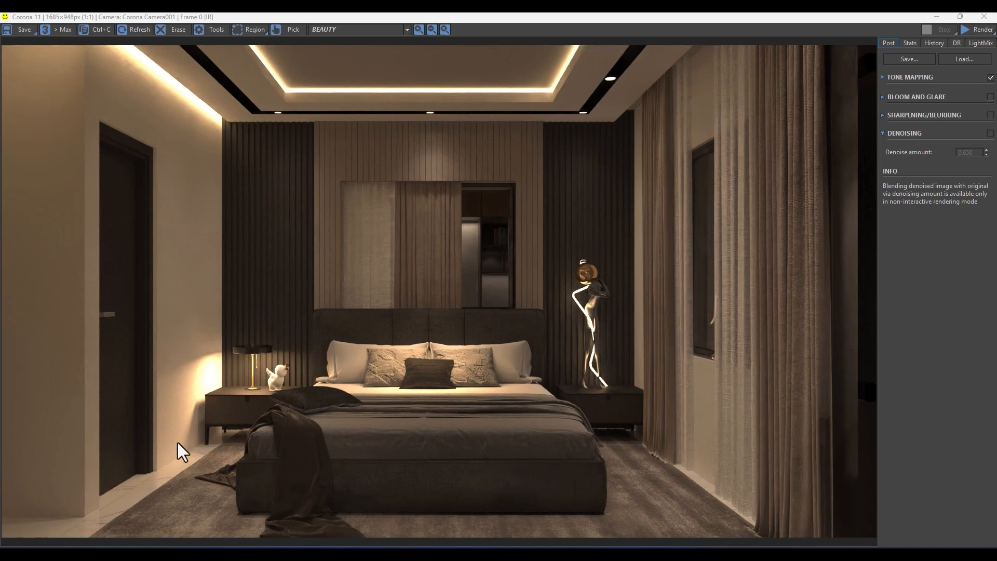
pyautogui.scroll(1, 438, 219)
pyautogui.scroll(-1, 534, 267)
pyautogui.scroll(1, 223, 384)
pyautogui.scroll(-1, 240, 385)
pyautogui.scroll(2, 666, 465)
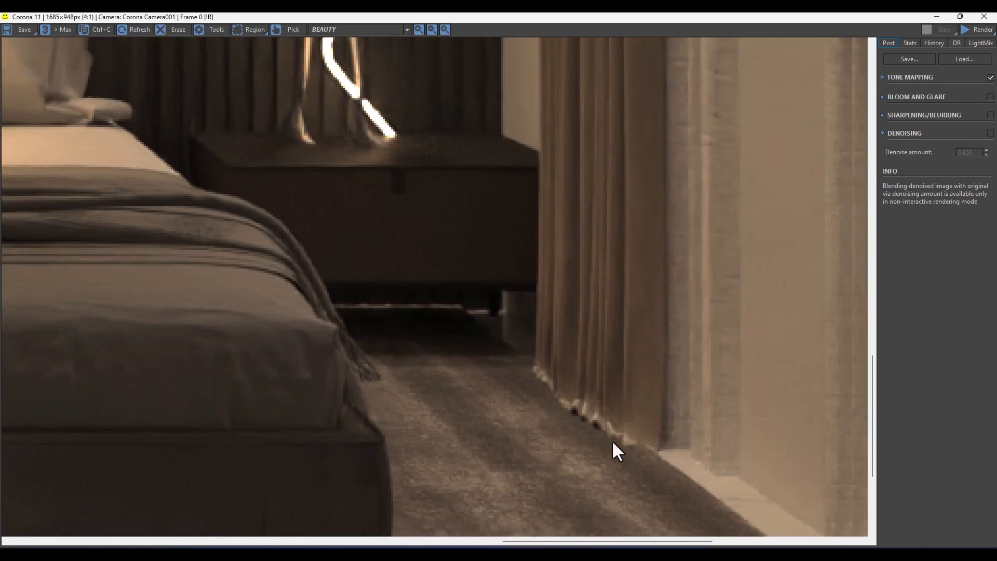
pyautogui.scroll(-1, 503, 362)
pyautogui.scroll(-1, 481, 417)
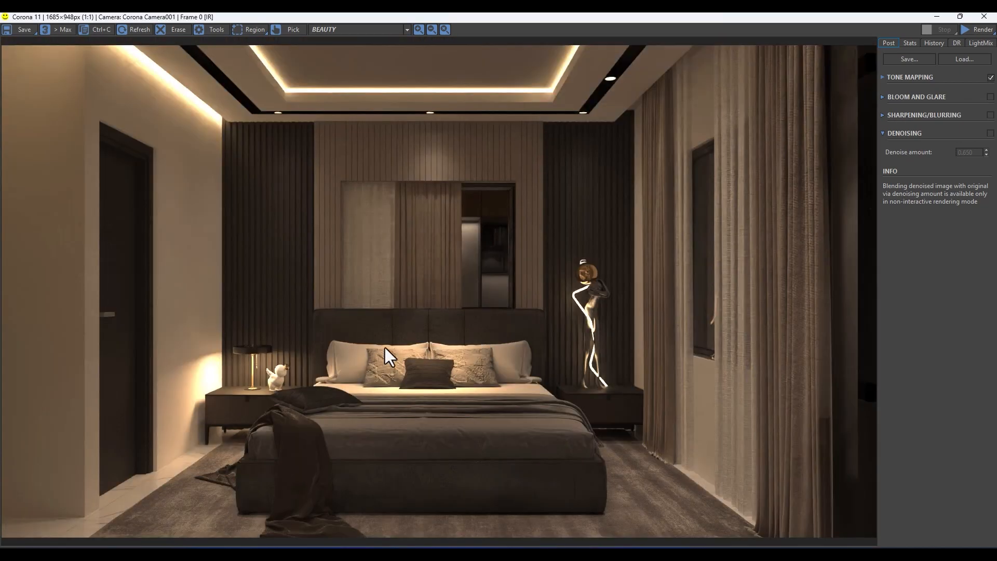
pyautogui.click(960, 17)
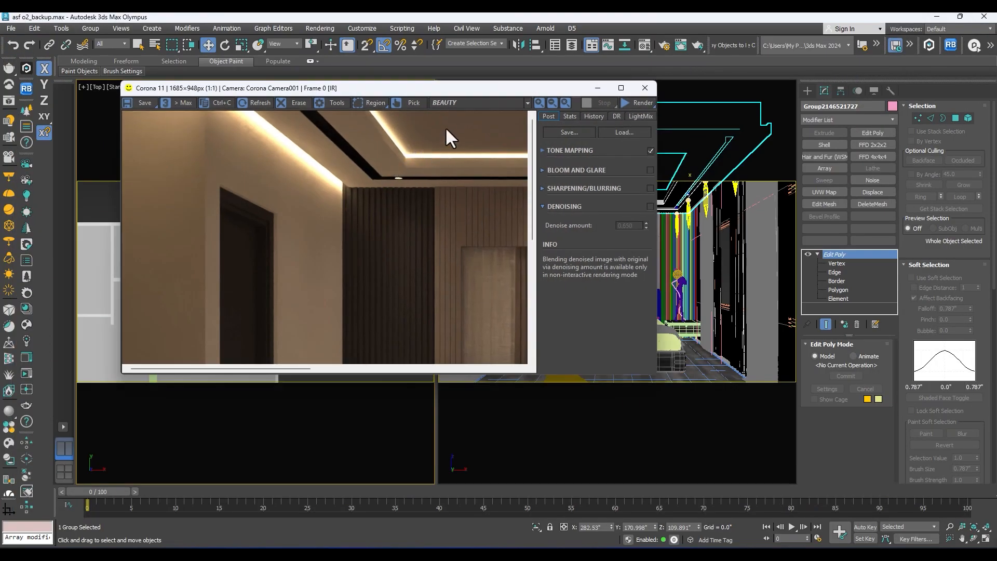
pyautogui.click(646, 90)
# Create a targeted Corona Sun in the top view, outside the bedroom's window wall and aimed into the room
pyautogui.moveTo(279, 364); pyautogui.dragTo(299, 401, button='middle')
pyautogui.scroll(-6, 314, 203)
pyautogui.scroll(3, 338, 207)
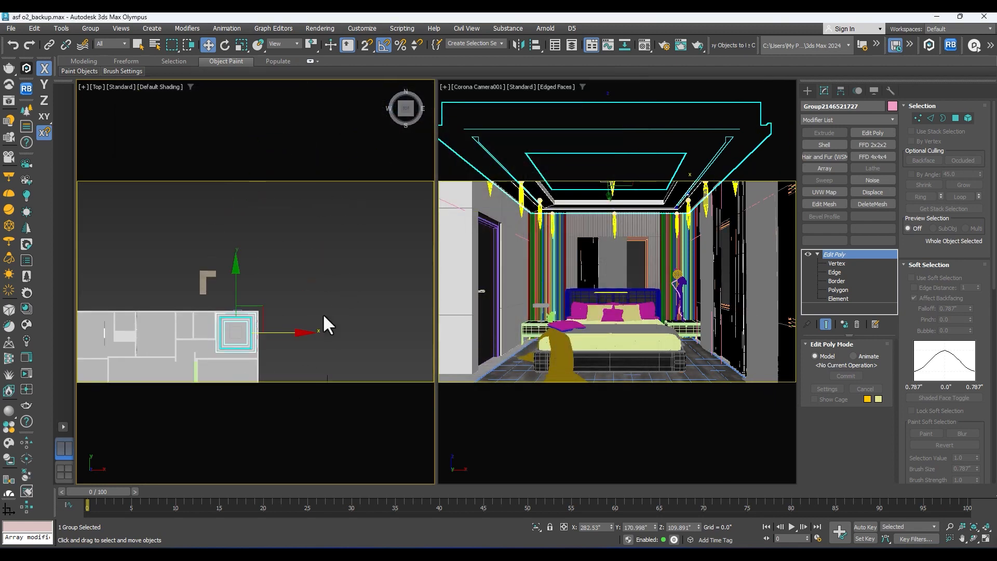
pyautogui.moveTo(245, 327); pyautogui.dragTo(269, 292, button='middle')
pyautogui.scroll(5, 259, 311)
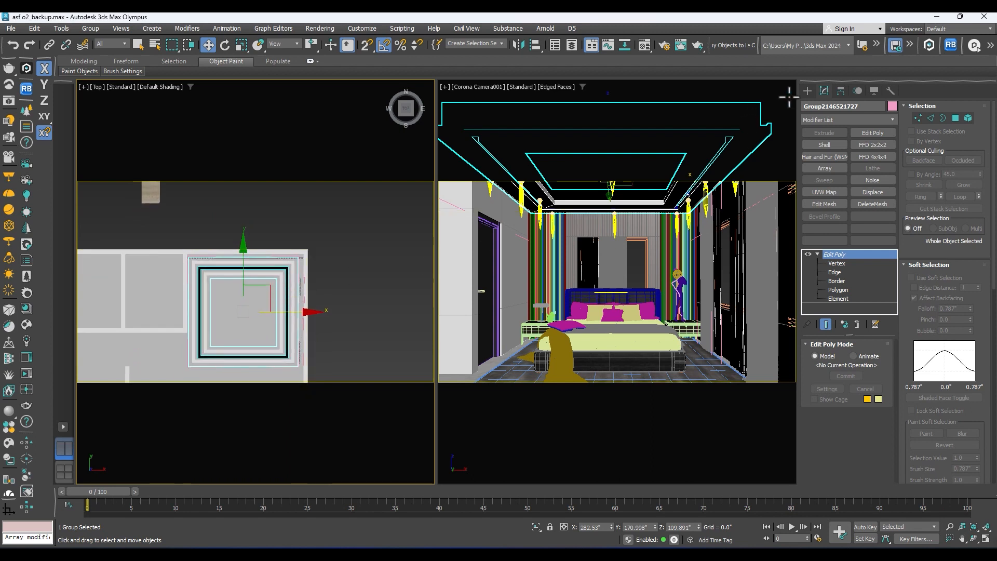
pyautogui.click(808, 91)
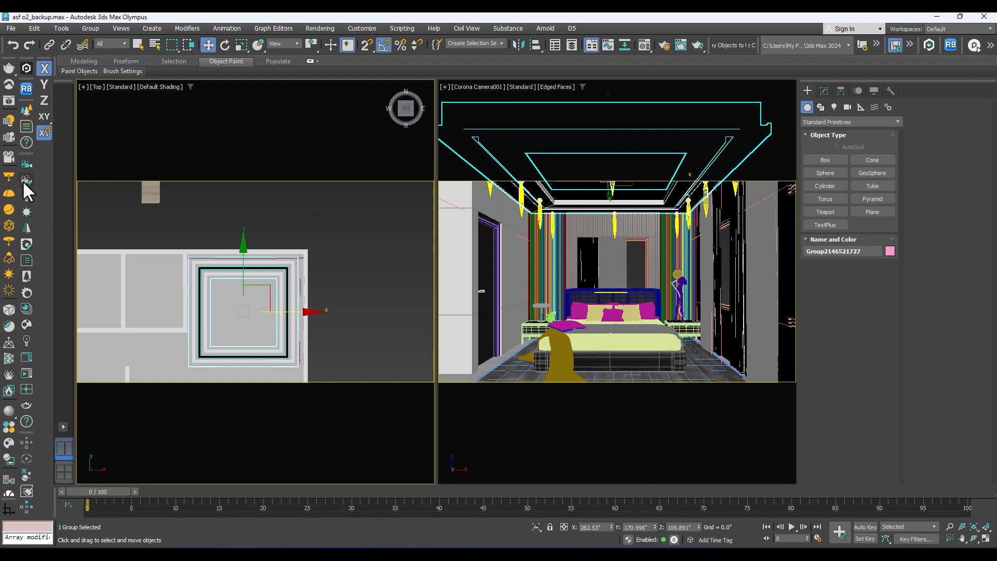
pyautogui.click(24, 209)
pyautogui.moveTo(306, 262); pyautogui.dragTo(283, 291, button='middle')
pyautogui.moveTo(313, 304); pyautogui.dragTo(188, 260)
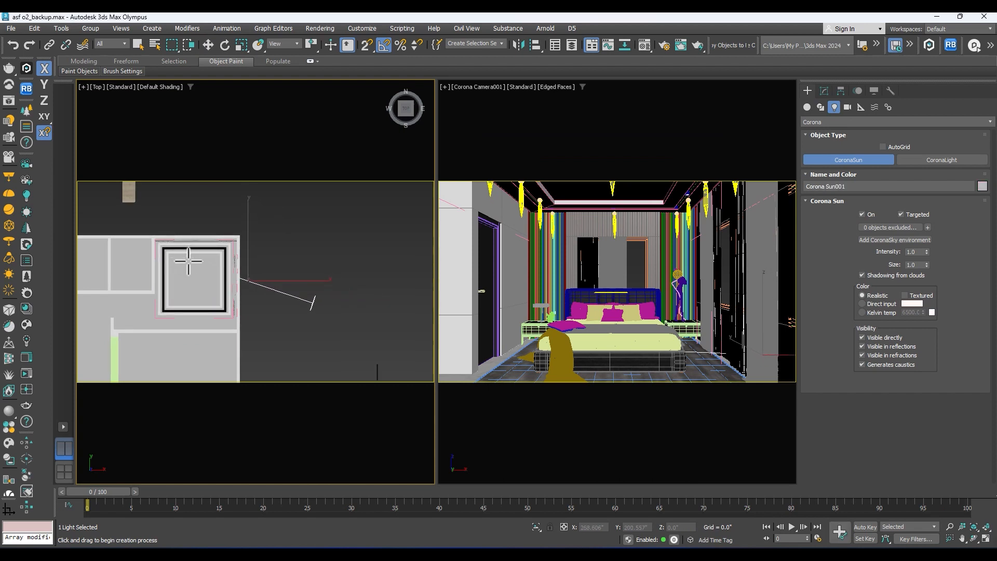
# Raise the Corona Sun and its target from floor level to window height, placing the sun at about Z 120.5"
pyautogui.press('f')
pyautogui.press('w')
pyautogui.scroll(2, 285, 336)
pyautogui.click(279, 326)
pyautogui.click(276, 324)
pyautogui.moveTo(268, 296); pyautogui.dragTo(265, 313, button='middle')
pyautogui.moveTo(227, 305); pyautogui.dragTo(233, 253)
pyautogui.keyDown('alt'); pyautogui.moveTo(233, 253); pyautogui.dragTo(250, 282, button='middle'); pyautogui.keyUp('alt')
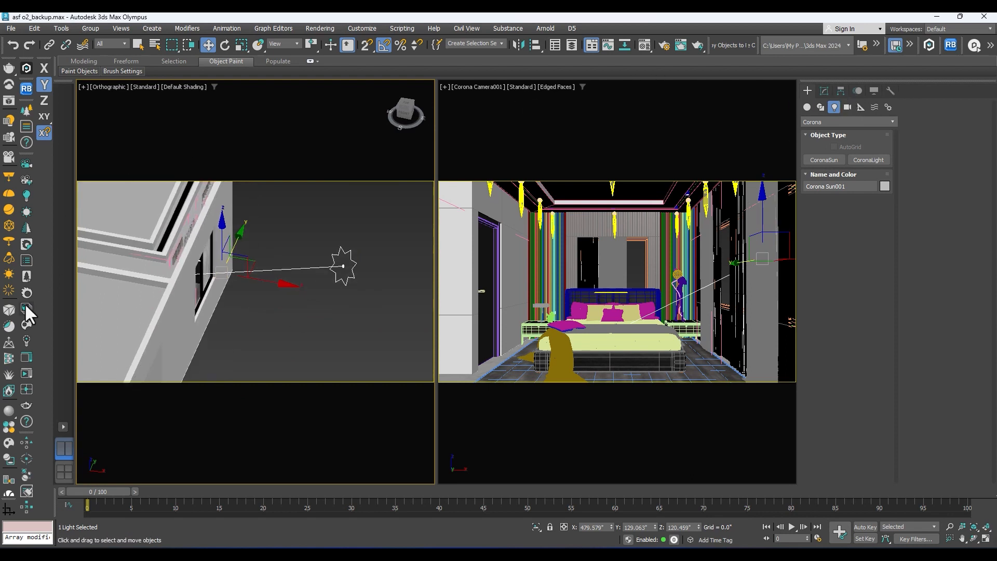
# Start interactive rendering of the camera view and examine the sunlight falling on the window, curtains and bed
pyautogui.click(26, 373)
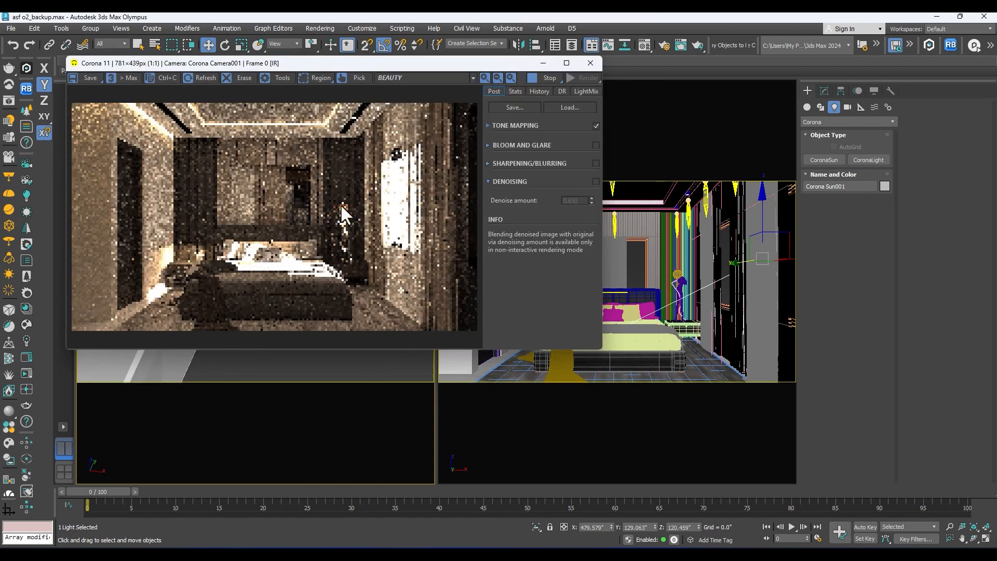
pyautogui.scroll(1, 413, 170)
pyautogui.scroll(-1, 352, 200)
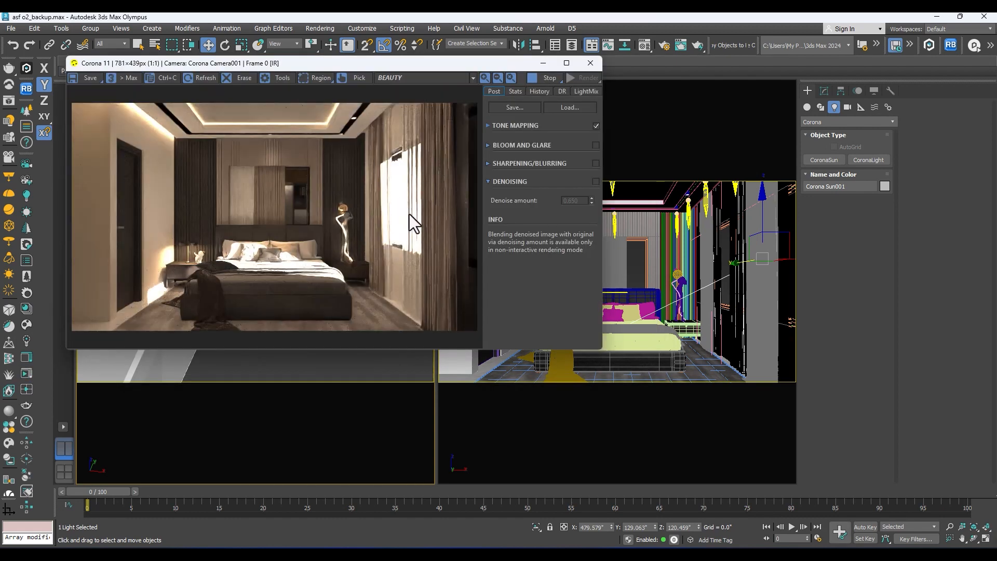
pyautogui.scroll(1, 395, 200)
pyautogui.scroll(-1, 398, 205)
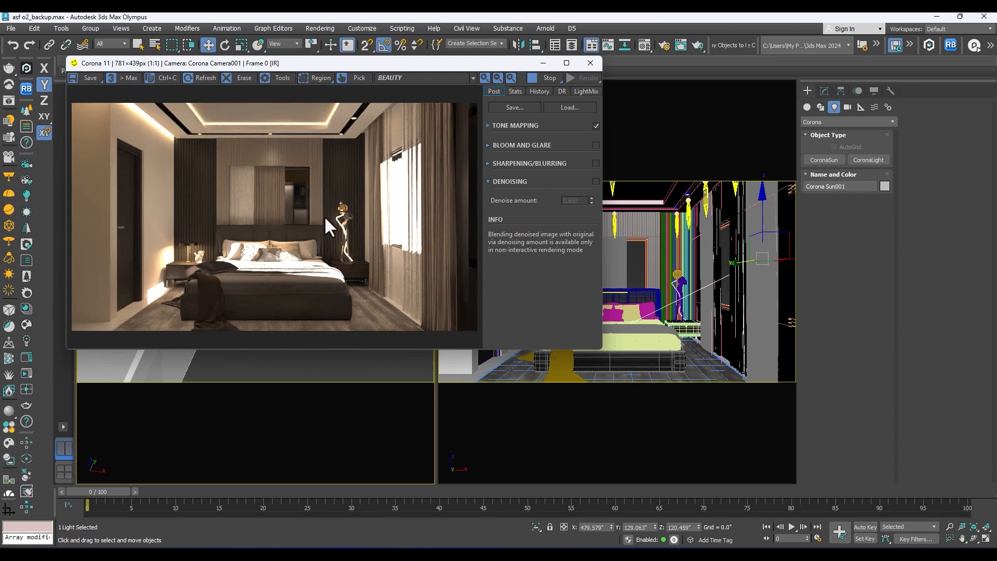
pyautogui.scroll(1, 303, 186)
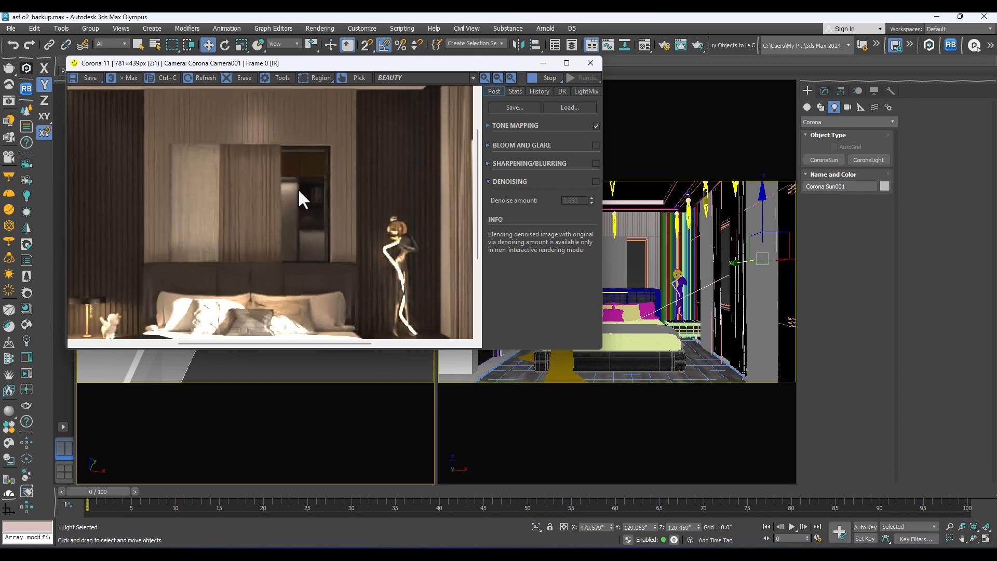
pyautogui.scroll(-1, 299, 191)
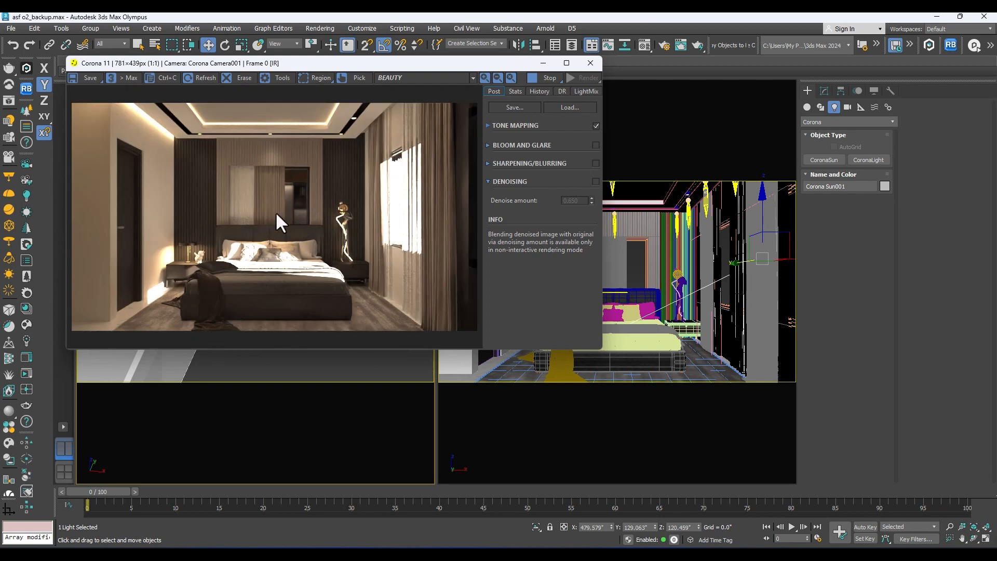
# Raise the Corona Sun outside the side window to about Z 164.8", keeping the interactive render beside the viewport
pyautogui.moveTo(393, 64); pyautogui.dragTo(816, 64)
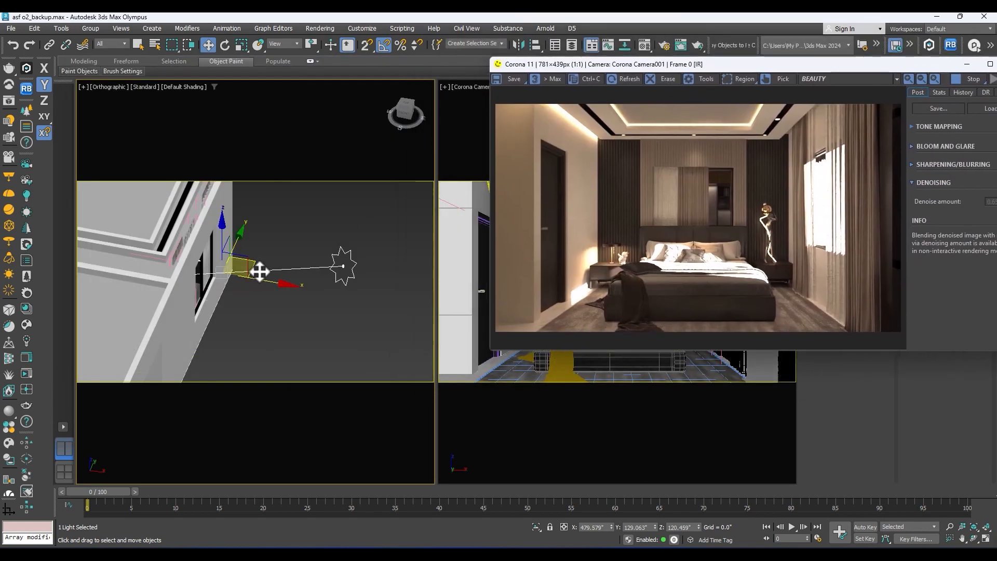
pyautogui.moveTo(264, 306); pyautogui.dragTo(263, 316, button='middle')
pyautogui.scroll(-3, 305, 291)
pyautogui.keyDown('alt'); pyautogui.moveTo(332, 282); pyautogui.dragTo(304, 273, button='middle'); pyautogui.keyUp('alt')
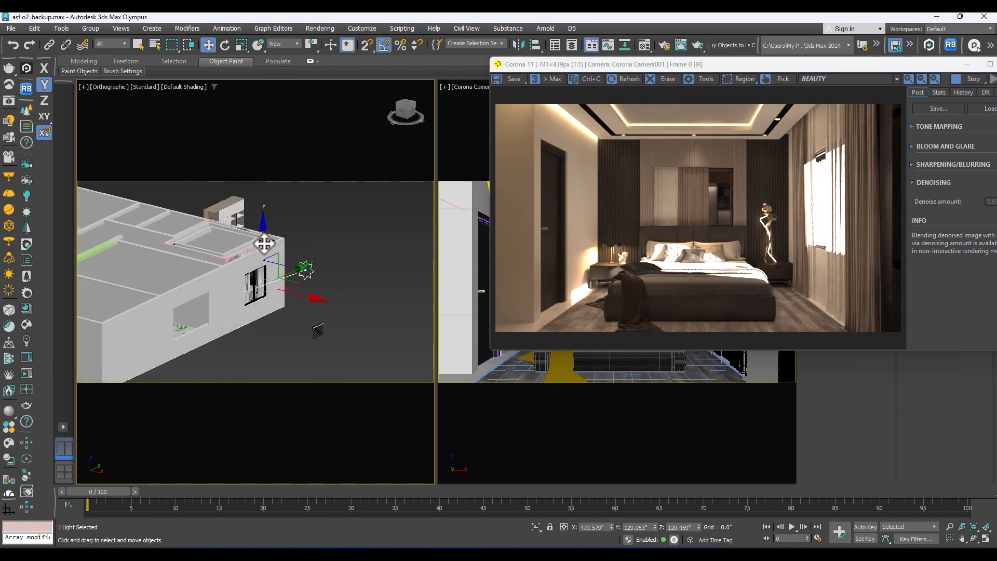
pyautogui.moveTo(264, 243); pyautogui.dragTo(265, 216)
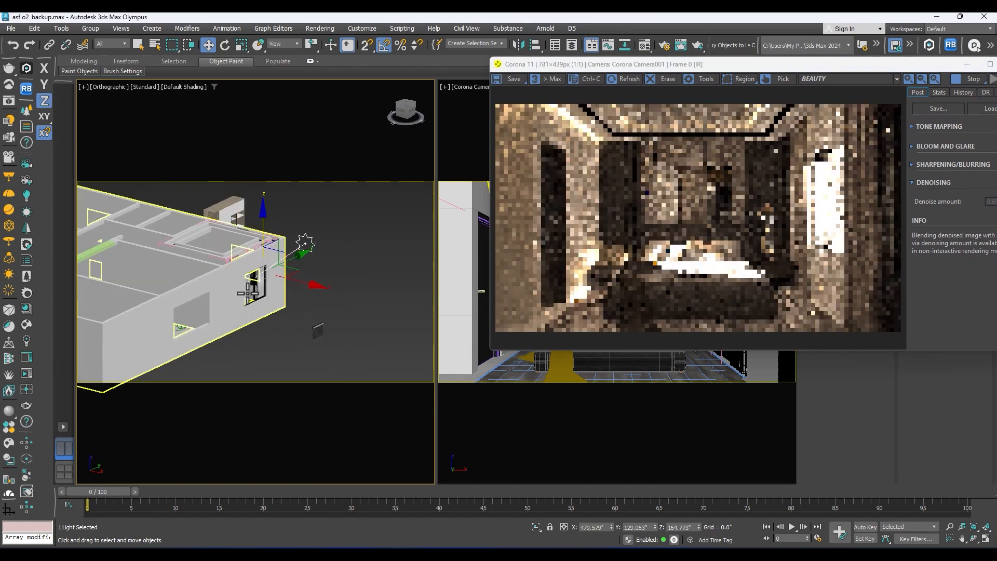
# Add a CoronaSky environment from the selected Corona Sun's parameters
pyautogui.moveTo(694, 63); pyautogui.dragTo(282, 81)
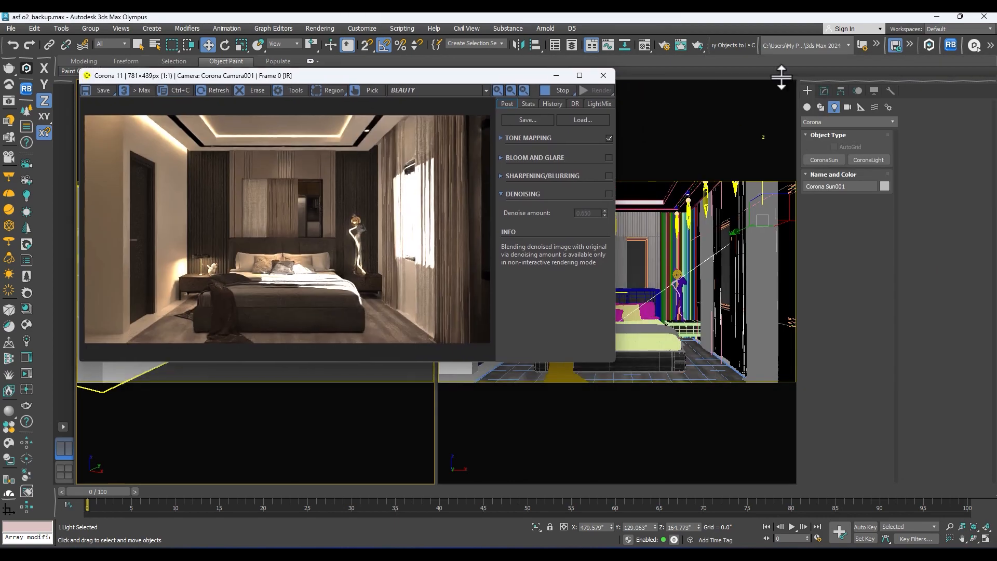
pyautogui.click(823, 89)
pyautogui.click(834, 383)
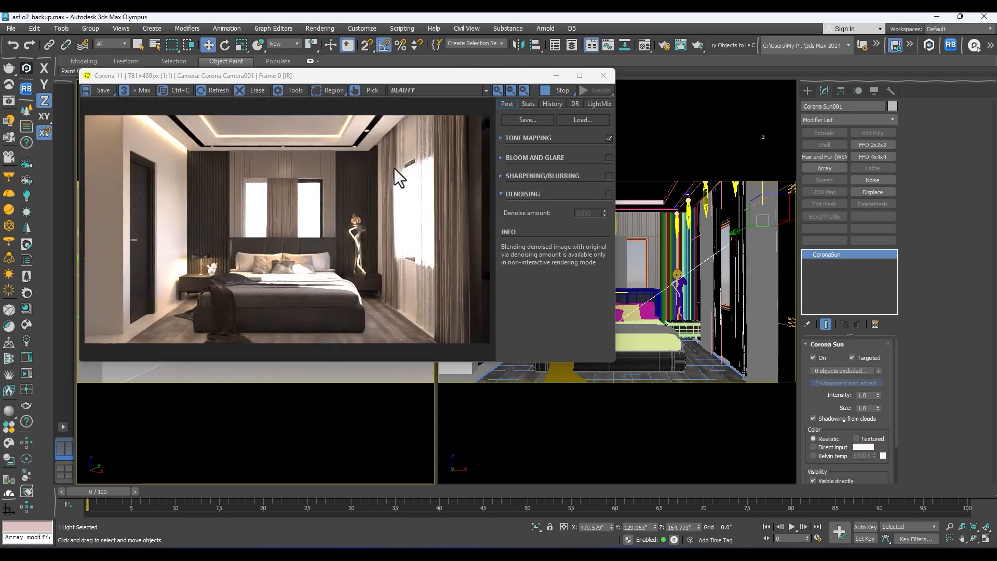
# Move the Corona Sun along Y to about 305.1", outside the building corner between the bedroom's two windows
pyautogui.moveTo(476, 77); pyautogui.dragTo(778, 79)
pyautogui.scroll(3, 320, 255)
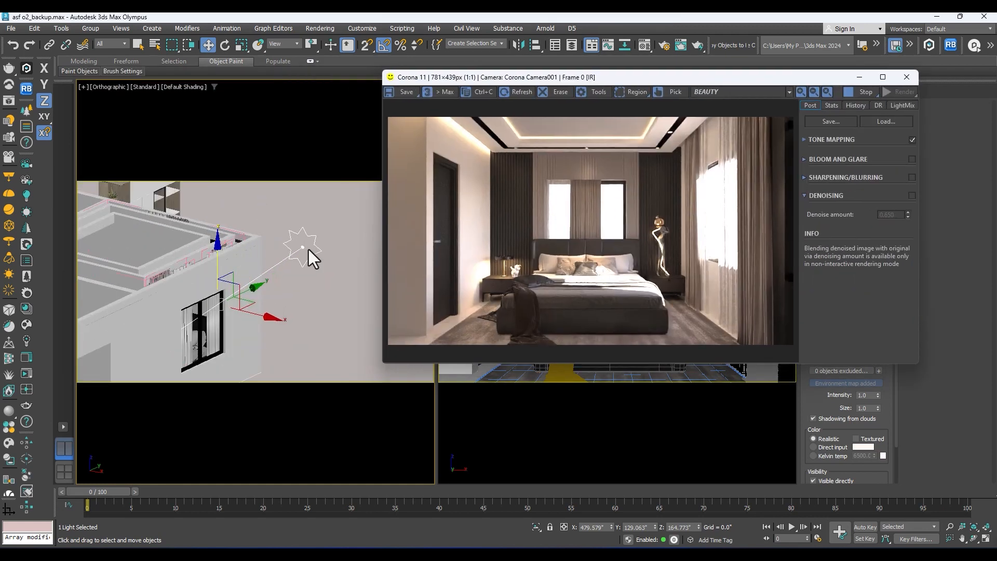
pyautogui.keyDown('alt'); pyautogui.moveTo(309, 285); pyautogui.dragTo(186, 287, button='middle'); pyautogui.keyUp('alt')
pyautogui.scroll(-4, 251, 295)
pyautogui.keyDown('alt'); pyautogui.moveTo(324, 258); pyautogui.dragTo(174, 315, button='middle'); pyautogui.keyUp('alt')
pyautogui.scroll(5, 240, 288)
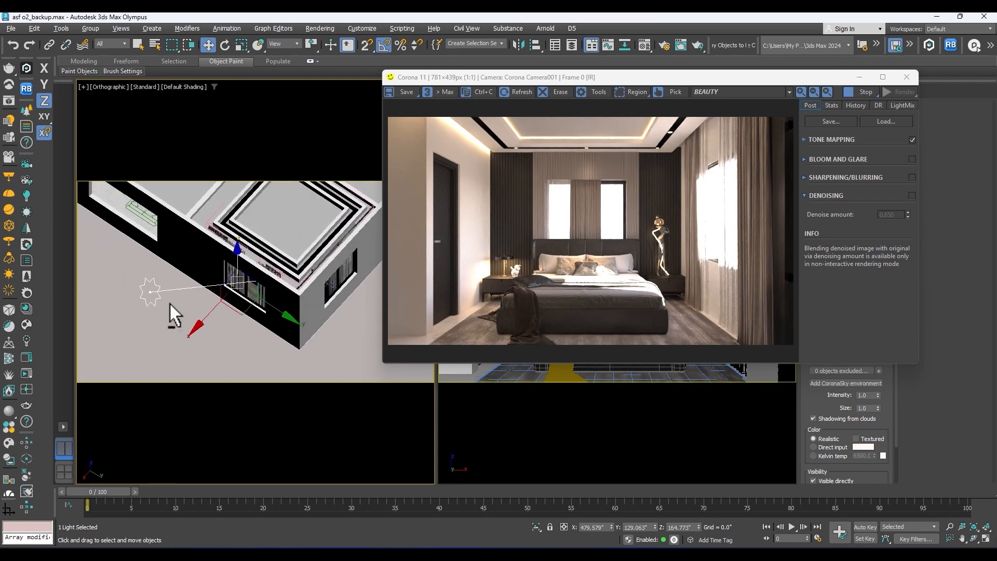
pyautogui.moveTo(162, 305); pyautogui.dragTo(314, 325)
pyautogui.keyDown('alt'); pyautogui.moveTo(314, 325); pyautogui.dragTo(297, 314, button='middle'); pyautogui.keyUp('alt')
pyautogui.moveTo(297, 314); pyautogui.dragTo(267, 307)
pyautogui.keyDown('alt'); pyautogui.moveTo(267, 307); pyautogui.dragTo(269, 345, button='middle'); pyautogui.keyUp('alt')
pyautogui.moveTo(279, 325); pyautogui.dragTo(344, 337)
pyautogui.moveTo(317, 318); pyautogui.dragTo(285, 291, button='middle')
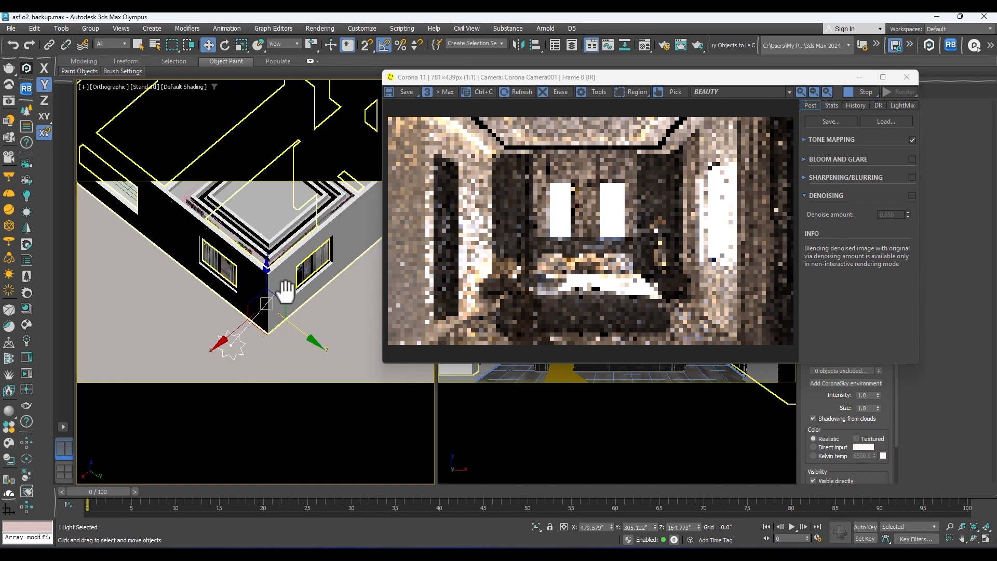
pyautogui.press('t')
pyautogui.scroll(-6, 288, 295)
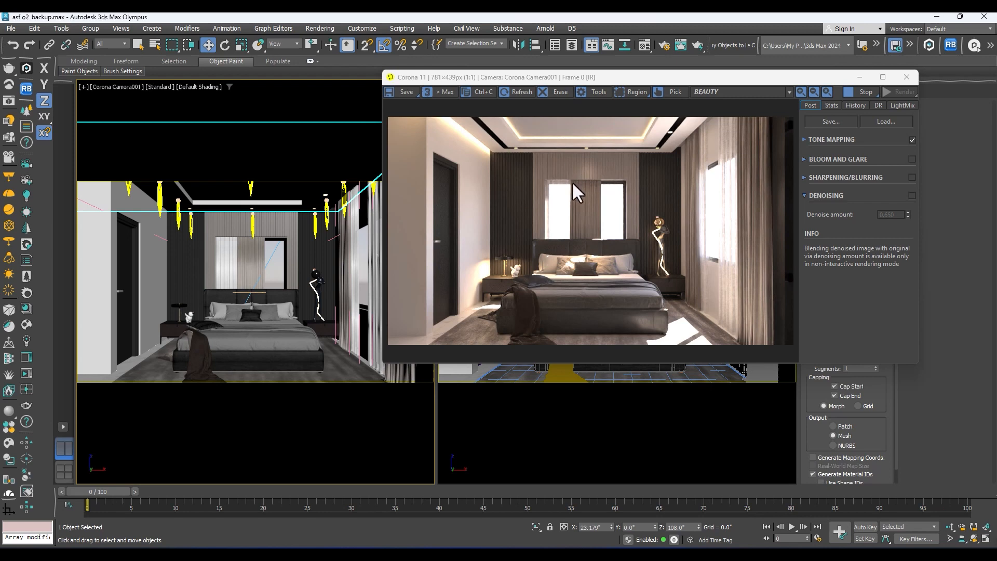
# Enlarge the frame buffer to examine the sunlit bedroom render, and restore it beside the viewport
pyautogui.click(883, 77)
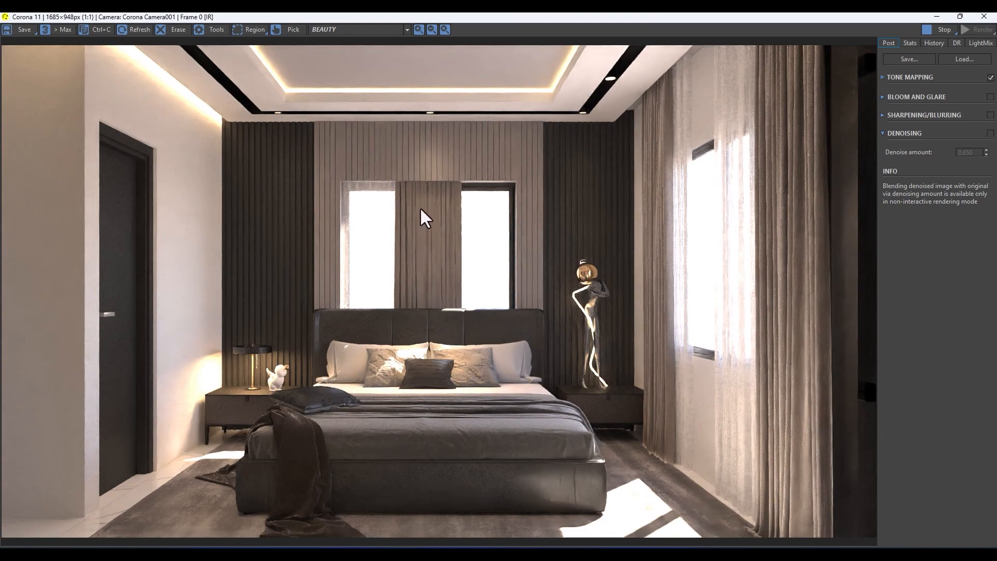
pyautogui.click(961, 17)
pyautogui.moveTo(619, 81); pyautogui.dragTo(687, 96)
# Mirror the curtain behind the bed across X without cloning, and shift it along X to about 267.8"
pyautogui.click(249, 262)
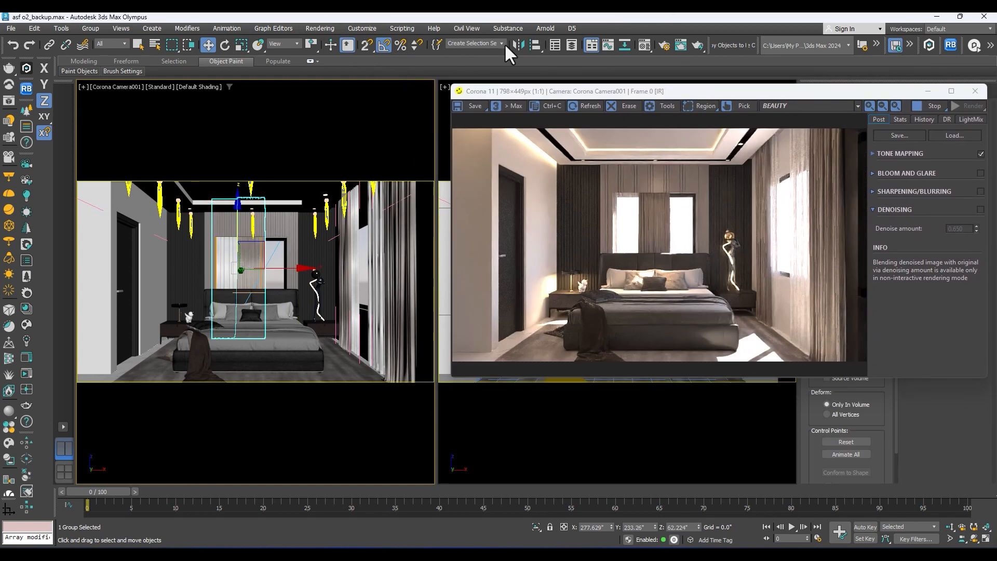
pyautogui.click(520, 44)
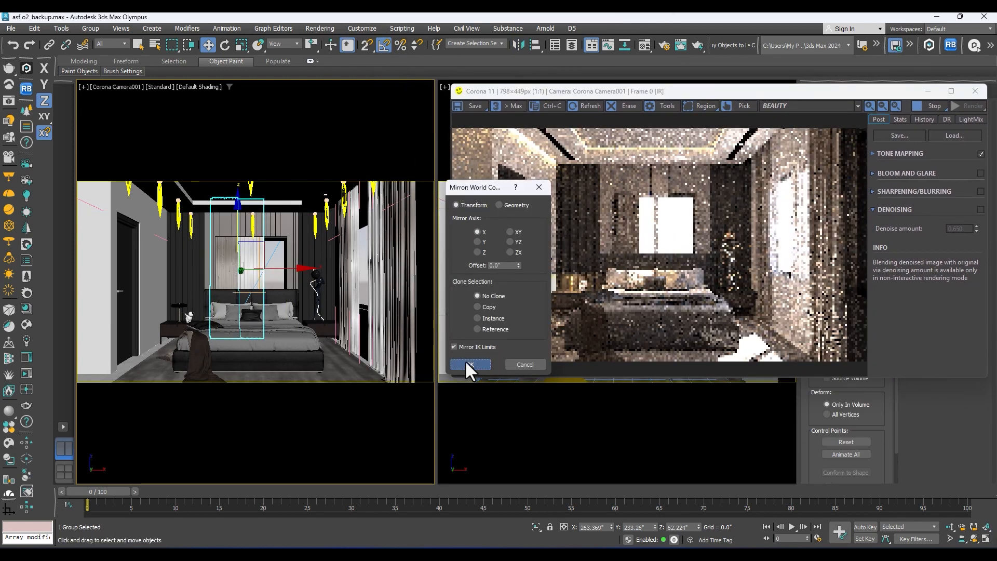
pyautogui.click(469, 363)
pyautogui.moveTo(260, 266); pyautogui.dragTo(264, 270)
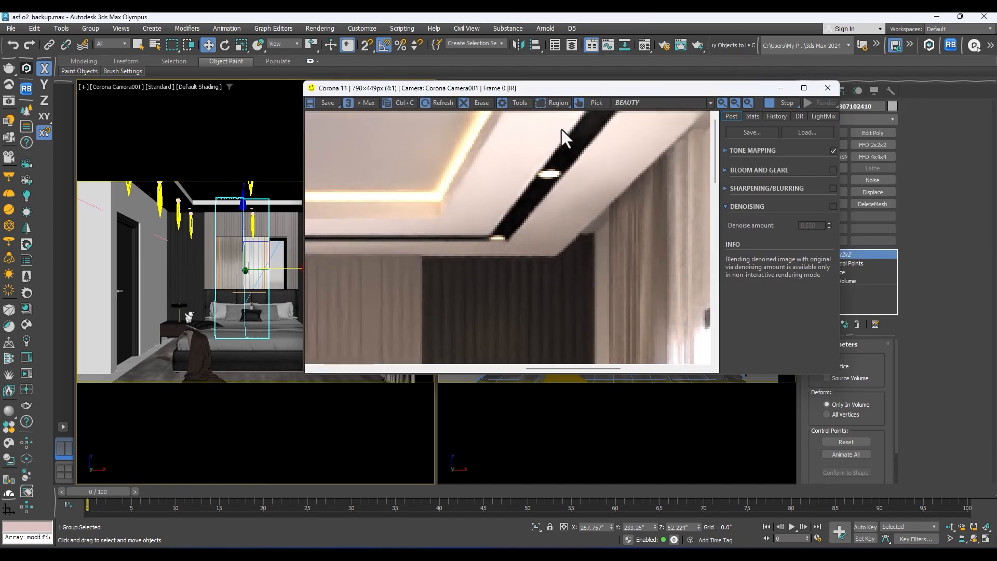
# Check the ceiling spotlights in the render, and select the ceiling group in a perspective view framed on it
pyautogui.scroll(-1, 561, 128)
pyautogui.scroll(-1, 579, 148)
pyautogui.scroll(1, 403, 135)
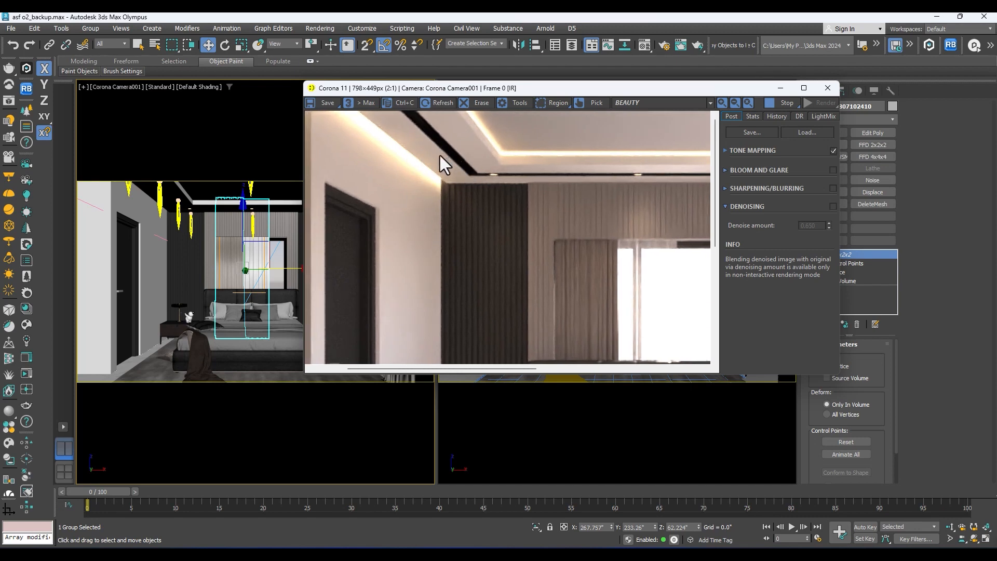
pyautogui.scroll(-1, 434, 162)
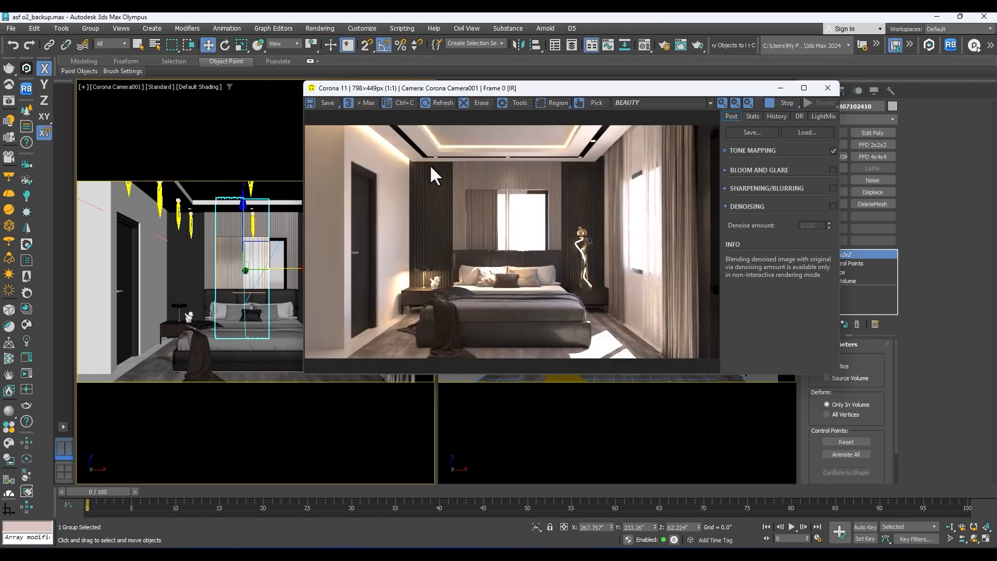
pyautogui.click(178, 208)
pyautogui.moveTo(611, 88); pyautogui.dragTo(757, 84)
pyautogui.click(183, 227)
pyautogui.press('p')
pyautogui.press('z')
pyautogui.scroll(2, 184, 218)
pyautogui.moveTo(201, 274); pyautogui.dragTo(319, 263, button='middle')
pyautogui.click(217, 282)
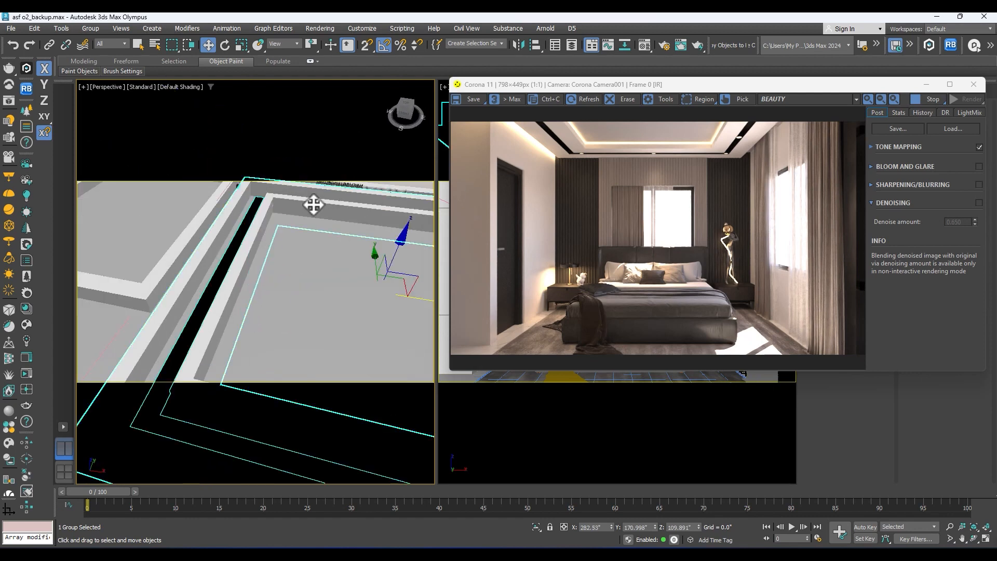
# Isolate the ceiling and its spotlights, and turn off the safe frame while viewing the ceiling from below
pyautogui.click(98, 29)
pyautogui.click(88, 94)
pyautogui.click(90, 28)
pyautogui.press('Escape')
pyautogui.hotkey('alt', 'q')
pyautogui.keyDown('alt'); pyautogui.moveTo(298, 229); pyautogui.dragTo(283, 156, button='middle'); pyautogui.keyUp('alt')
pyautogui.scroll(5, 275, 233)
pyautogui.keyDown('alt'); pyautogui.moveTo(275, 232); pyautogui.dragTo(254, 279, button='middle'); pyautogui.keyUp('alt')
pyautogui.hotkey('shift', 'f')
pyautogui.keyDown('alt'); pyautogui.moveTo(216, 223); pyautogui.dragTo(256, 228, button='middle'); pyautogui.keyUp('alt')
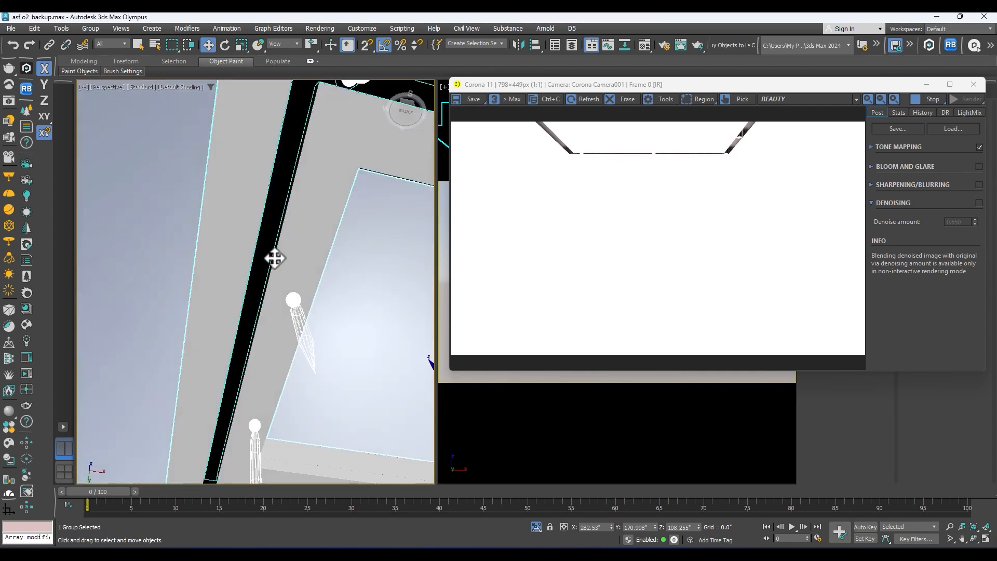
# Examine the selected spotlight fittings in the ceiling groove from below, and compare their positions with the lights in a top wireframe view
pyautogui.moveTo(274, 258); pyautogui.dragTo(261, 305, button='middle')
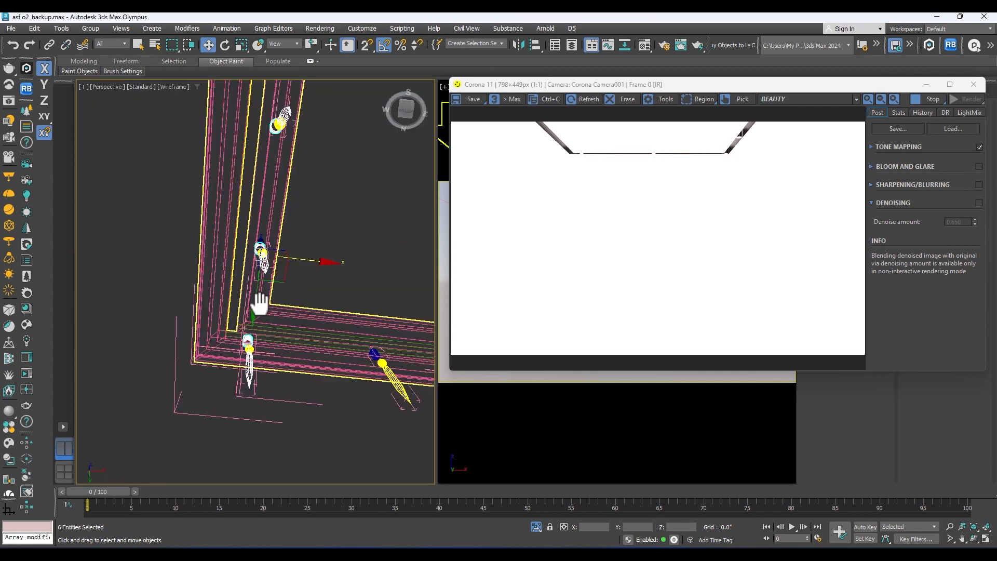
pyautogui.press('F3')
pyautogui.keyDown('alt'); pyautogui.moveTo(275, 257); pyautogui.dragTo(268, 225, button='middle'); pyautogui.keyUp('alt')
pyautogui.scroll(10, 297, 255)
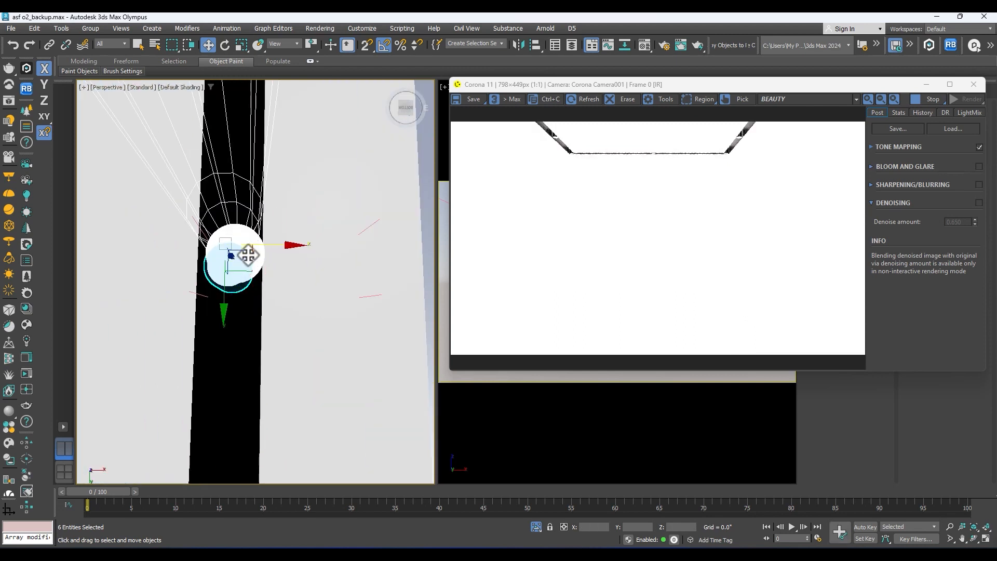
pyautogui.scroll(3, 254, 246)
pyautogui.press('t')
pyautogui.scroll(-8, 258, 234)
pyautogui.moveTo(251, 254); pyautogui.dragTo(241, 247, button='middle')
pyautogui.press('F3')
pyautogui.scroll(5, 249, 267)
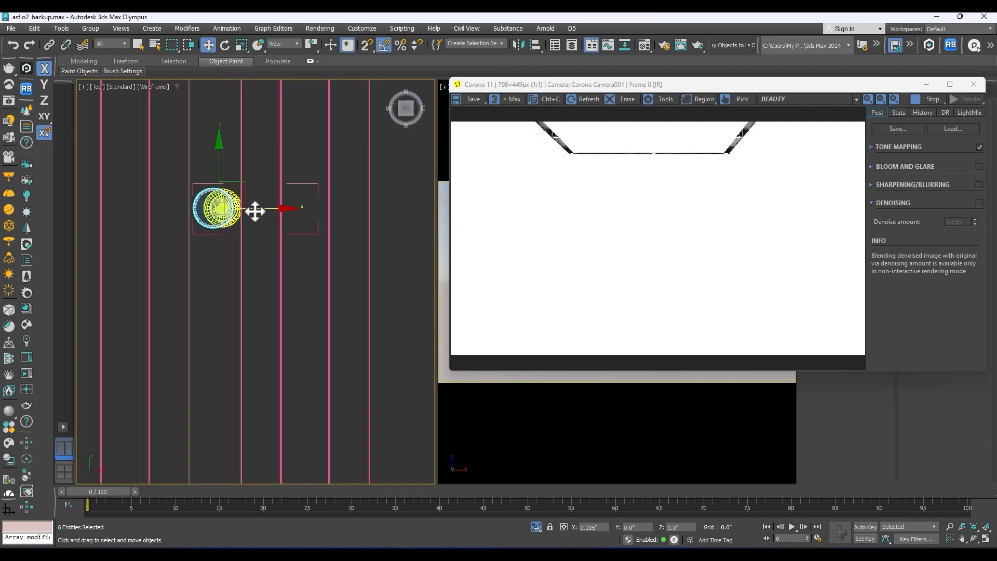
pyautogui.scroll(-4, 257, 213)
pyautogui.moveTo(242, 174); pyautogui.dragTo(232, 260, button='middle')
pyautogui.scroll(-2, 247, 312)
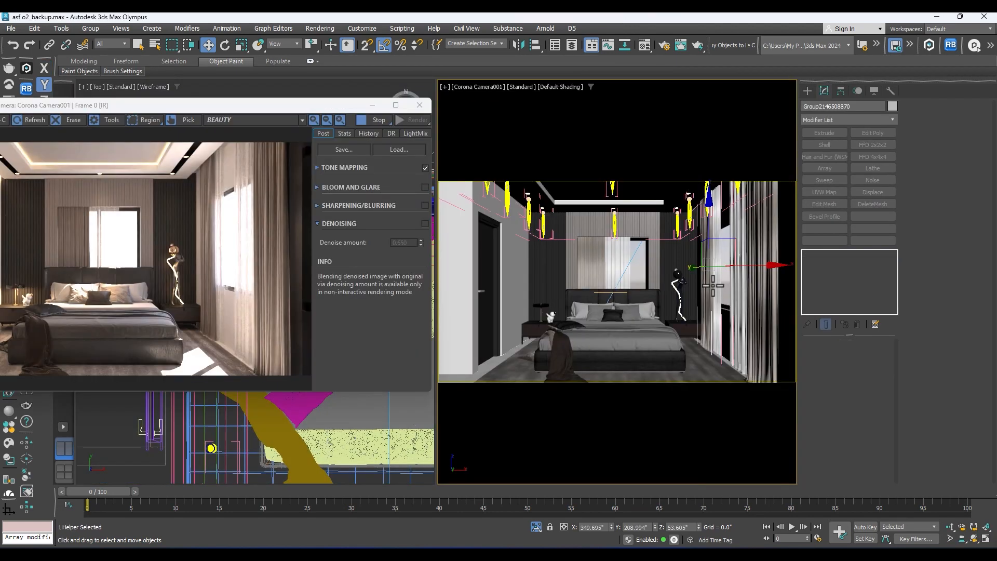
# Frame the selected window curtain group in a perspective view without the safe frame, and raise it slightly along Z at the floor
pyautogui.press('p')
pyautogui.press('z')
pyautogui.keyDown('alt'); pyautogui.moveTo(659, 307); pyautogui.dragTo(714, 327, button='middle'); pyautogui.keyUp('alt')
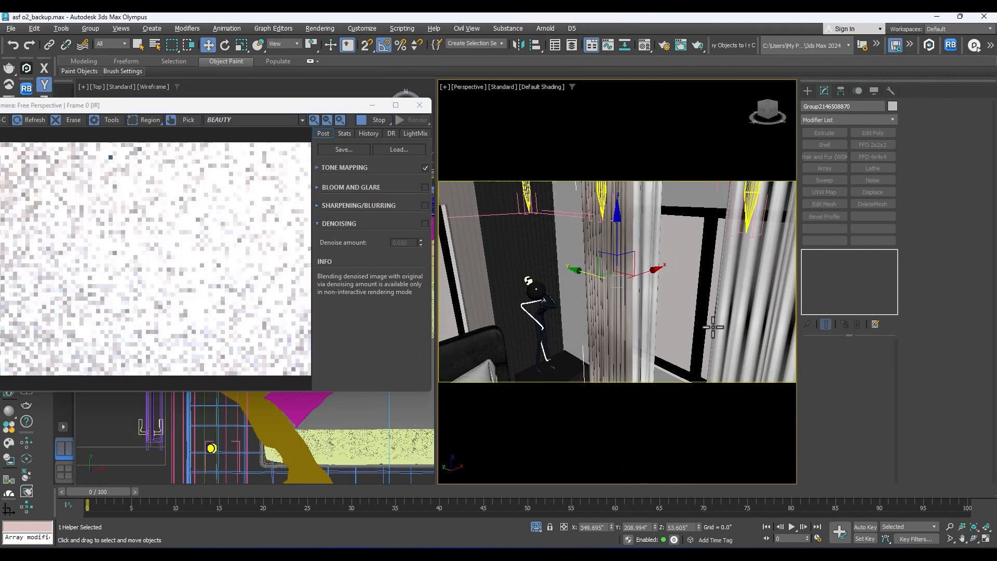
pyautogui.moveTo(629, 322); pyautogui.dragTo(618, 229, button='middle')
pyautogui.scroll(4, 620, 330)
pyautogui.moveTo(620, 329); pyautogui.dragTo(616, 241, button='middle')
pyautogui.scroll(2, 618, 296)
pyautogui.scroll(3, 601, 300)
pyautogui.scroll(2, 600, 337)
pyautogui.hotkey('shift', 'f')
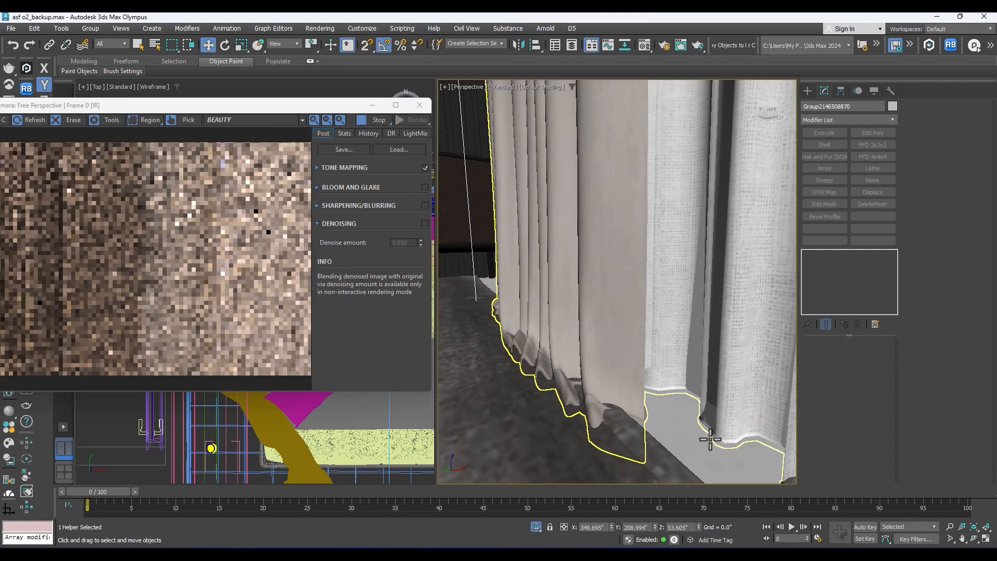
pyautogui.moveTo(698, 526)
pyautogui.mouseDown()
pyautogui.moveTo(706, 512)
pyautogui.moveTo(714, 515)
pyautogui.moveTo(697, 517)
pyautogui.mouseUp()
# Select the neighbouring window curtain group, adjust its height along Z to about 62.86", and return to the Corona camera view
pyautogui.scroll(-4, 584, 364)
pyautogui.moveTo(588, 383)
pyautogui.keyDown('alt'); pyautogui.mouseDown(button='middle')
pyautogui.moveTo(615, 347)
pyautogui.moveTo(598, 397)
pyautogui.mouseUp(button='middle'); pyautogui.keyUp('alt')
pyautogui.click(614, 347)
pyautogui.scroll(-4, 614, 362)
pyautogui.scroll(3, 607, 376)
pyautogui.moveTo(699, 524); pyautogui.dragTo(690, 514)
pyautogui.press('c')
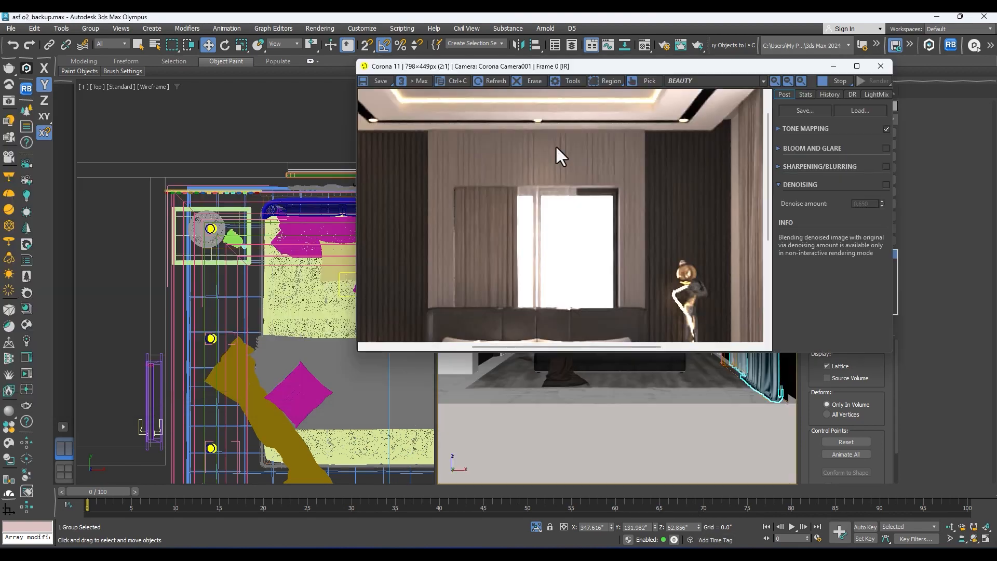
# Check the ceiling spotlights in the render, and select the middle spotlight's light and fitting above the bed head in the top view
pyautogui.moveTo(385, 100); pyautogui.dragTo(411, 143, button='middle')
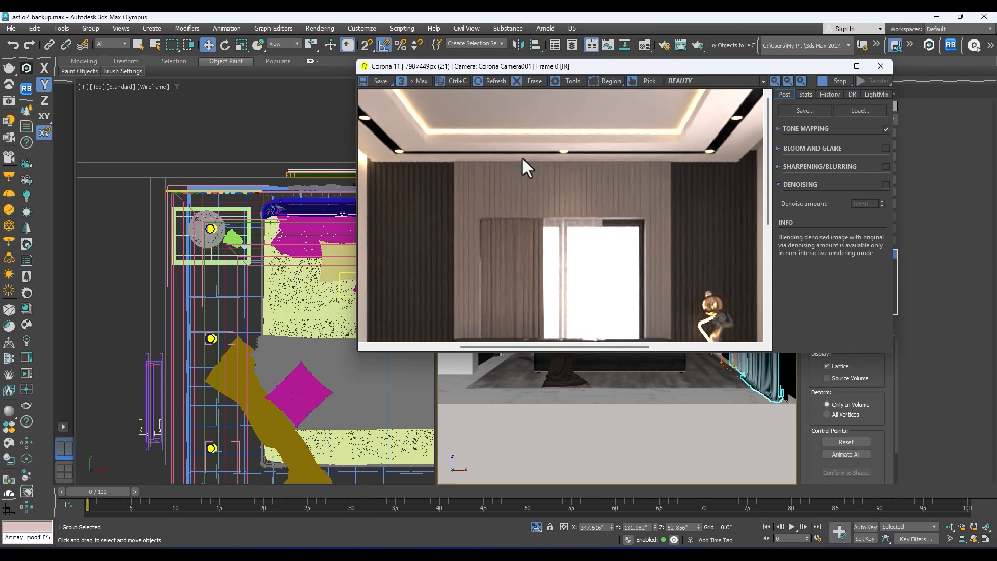
pyautogui.scroll(-4, 247, 217)
pyautogui.scroll(2, 276, 224)
pyautogui.scroll(6, 280, 226)
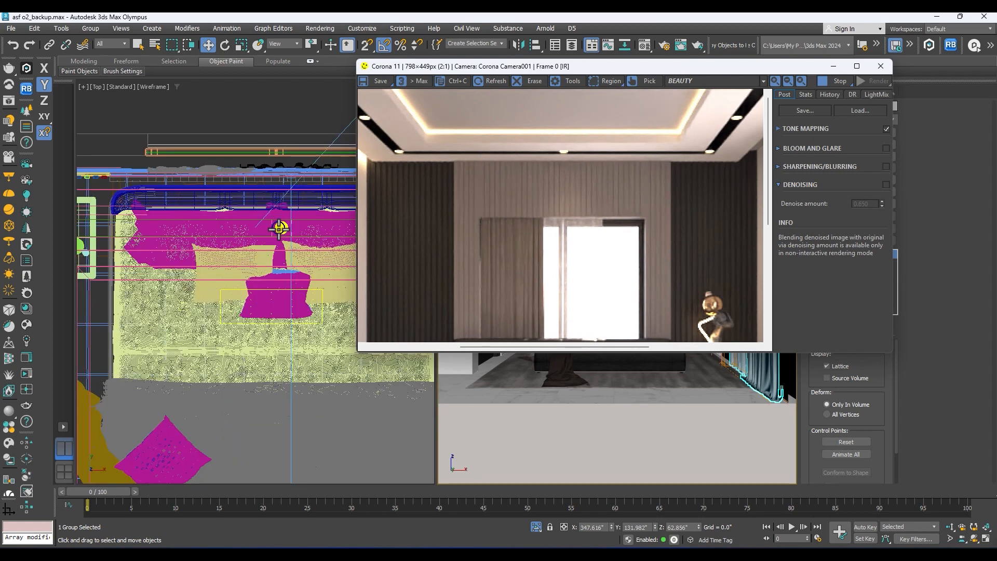
pyautogui.scroll(-3, 285, 232)
pyautogui.scroll(3, 284, 232)
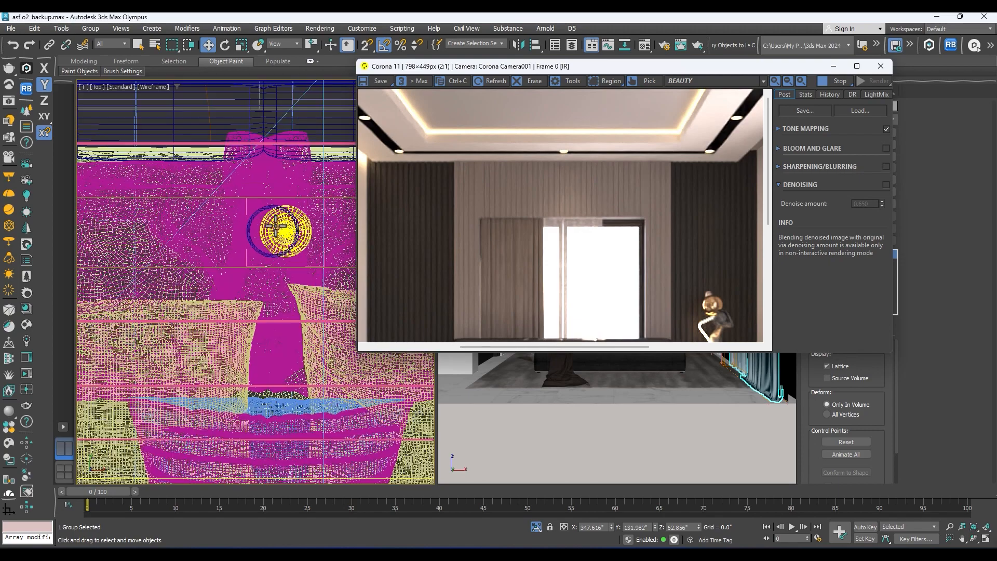
pyautogui.click(278, 228)
pyautogui.scroll(2, 274, 204)
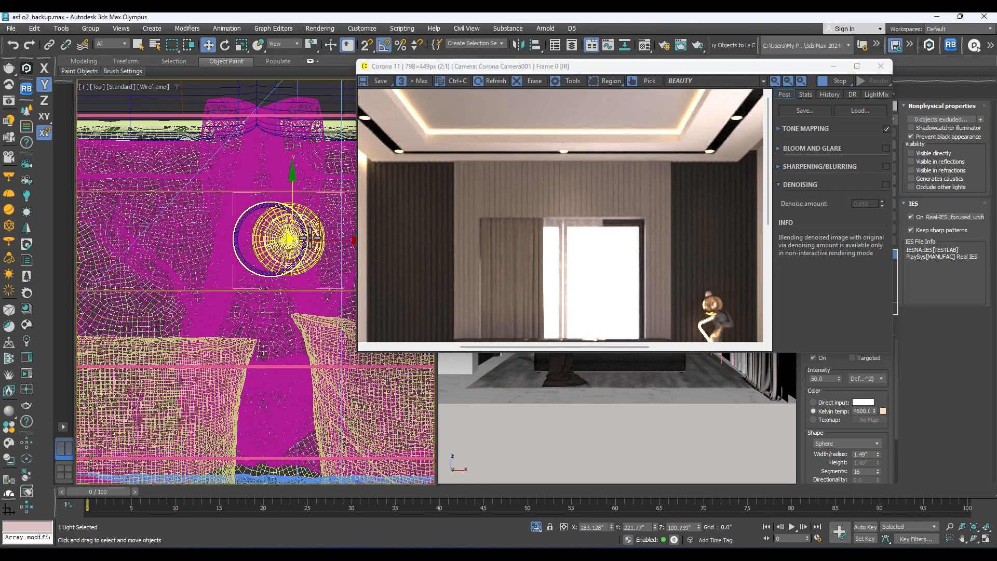
pyautogui.keyDown('ctrl'); pyautogui.click(310, 238); pyautogui.keyUp('ctrl')
pyautogui.scroll(-1, 314, 232)
pyautogui.scroll(2, 307, 227)
pyautogui.scroll(-1, 307, 238)
pyautogui.scroll(3, 312, 223)
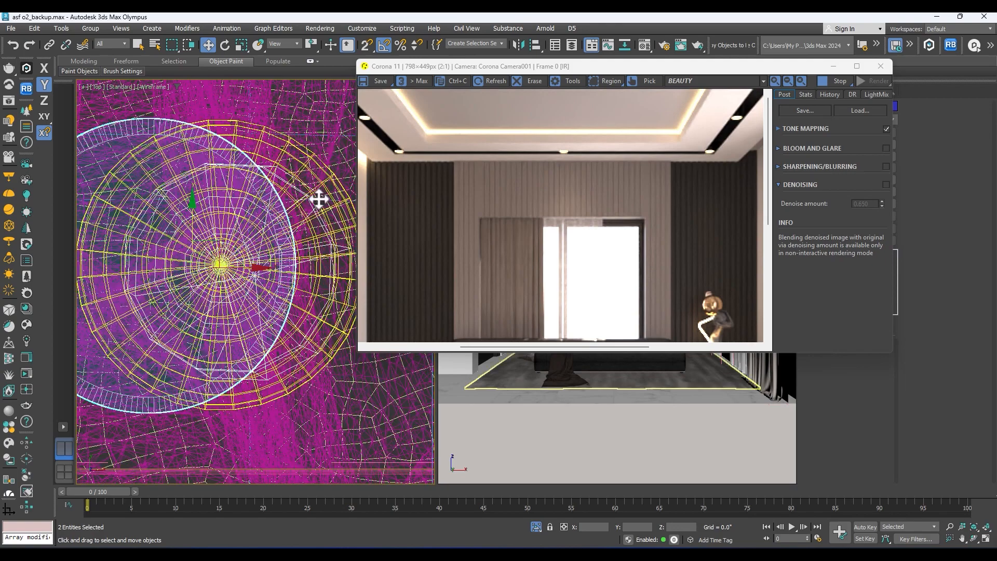
# Hide the bed and rug objects cluttering the top view, and select all three parts of the middle spotlight
pyautogui.click(334, 136)
pyautogui.rightClick(335, 100)
pyautogui.click(376, 87)
pyautogui.scroll(-2, 263, 182)
pyautogui.scroll(-2, 228, 219)
pyautogui.click(239, 218)
pyautogui.scroll(-6, 244, 218)
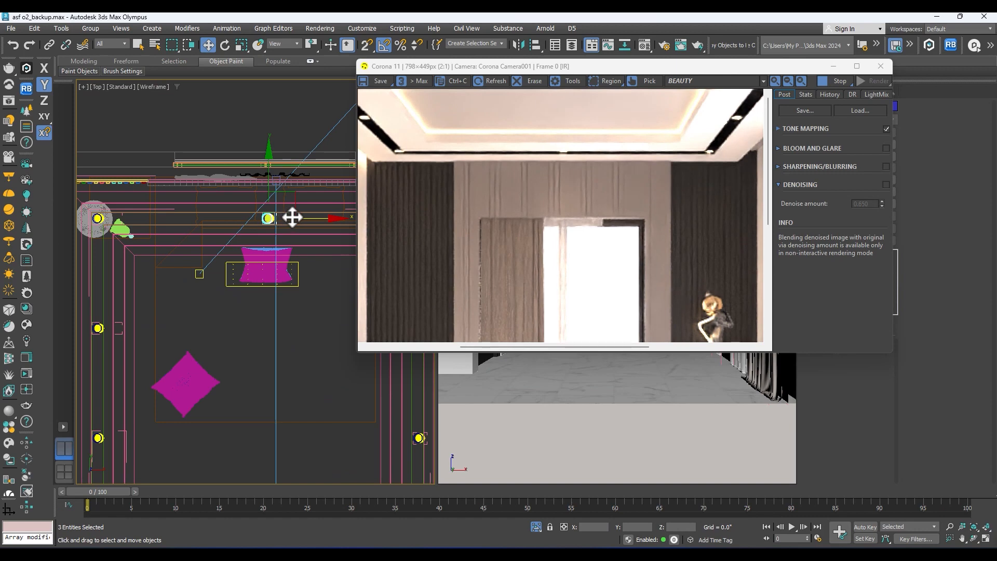
# Clone the middle spotlight along X once to each side, between it and the corner spotlights, making the second clone an instance
pyautogui.keyDown('shift'); pyautogui.moveTo(302, 218); pyautogui.dragTo(207, 218); pyautogui.keyUp('shift')
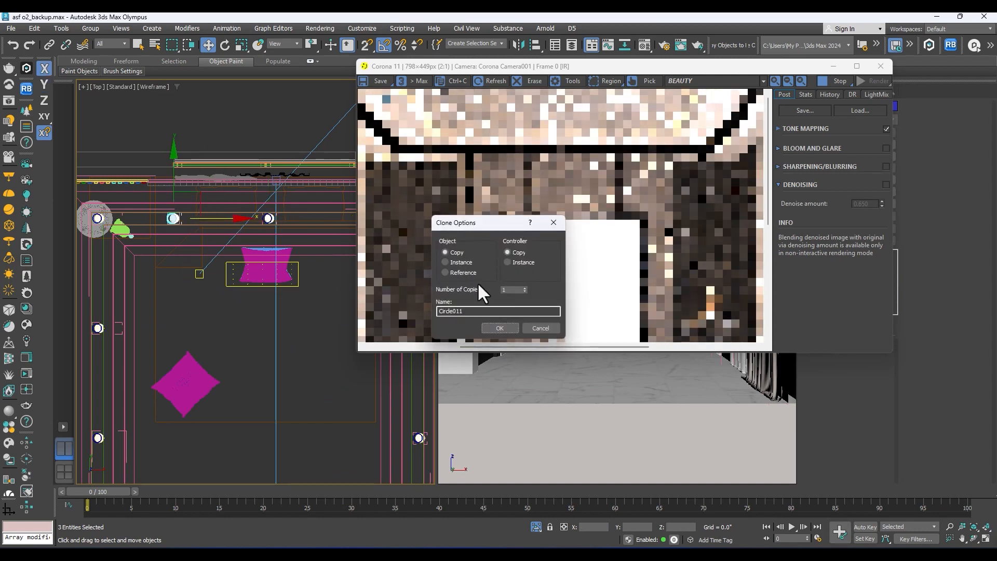
pyautogui.click(496, 327)
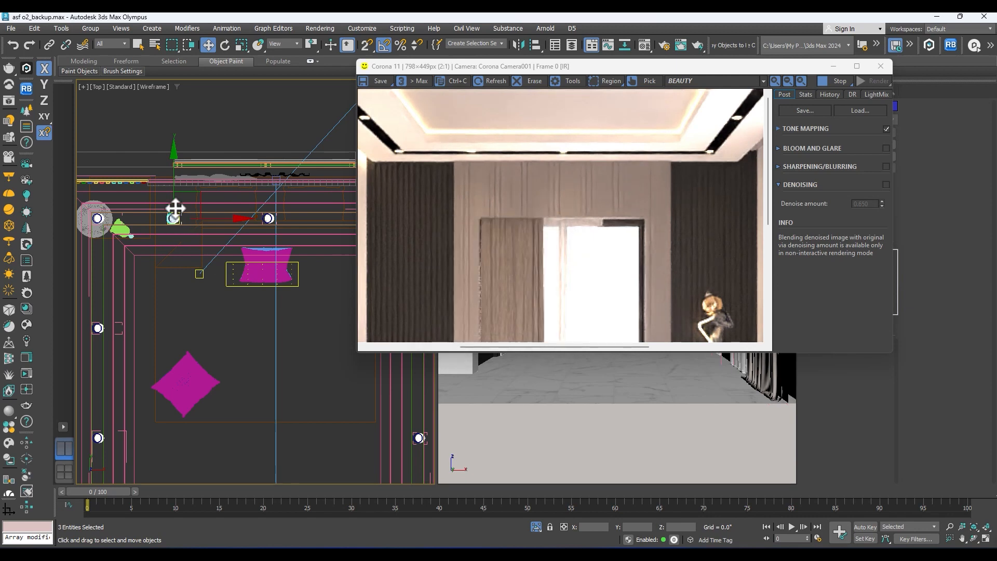
pyautogui.scroll(-3, 175, 208)
pyautogui.keyDown('shift'); pyautogui.moveTo(208, 215); pyautogui.dragTo(298, 218); pyautogui.keyUp('shift')
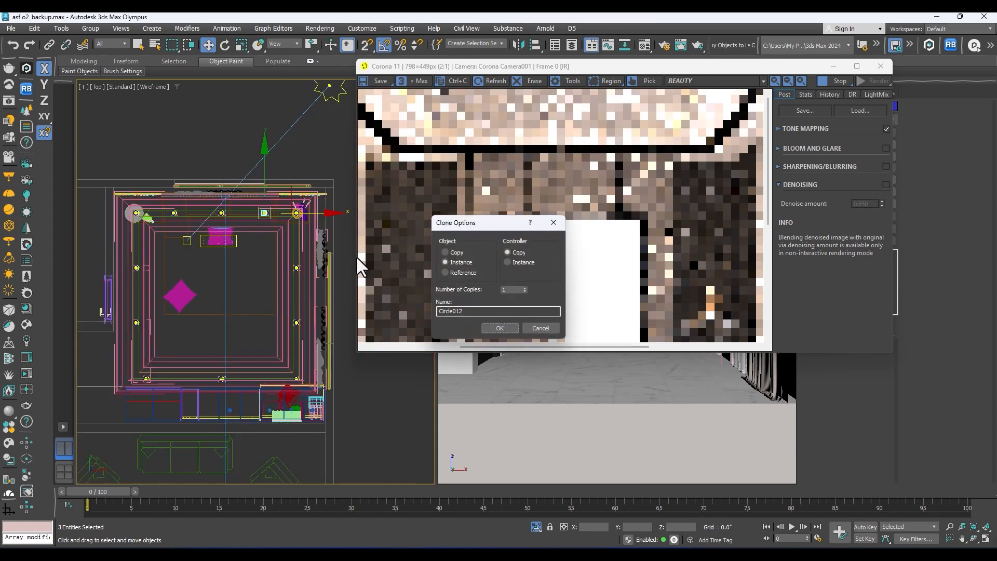
pyautogui.click(496, 327)
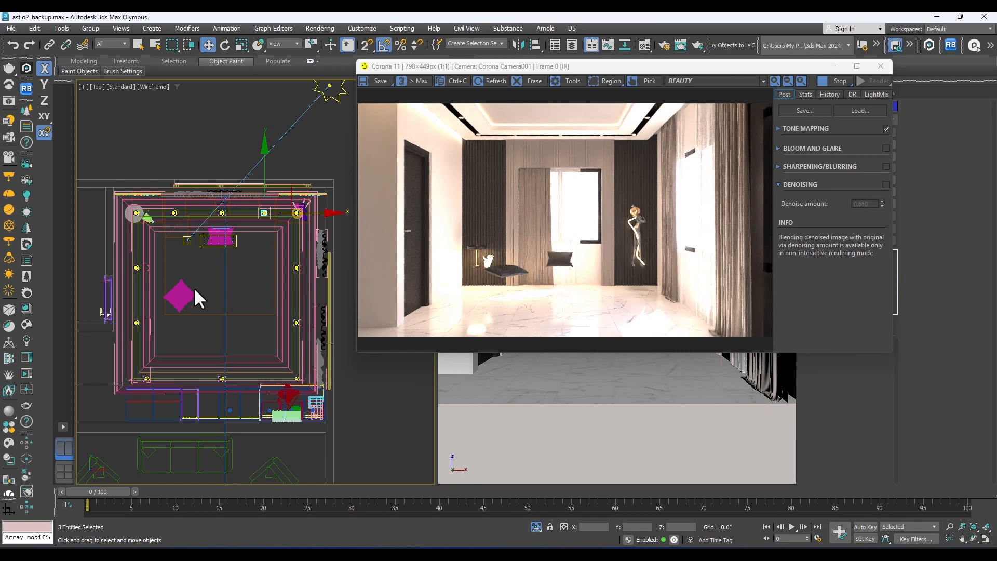
# Select the light of the cloned spotlight east of the middle one, unhide all objects, and uncover the camera view and light parameters
pyautogui.moveTo(194, 288); pyautogui.dragTo(192, 223, button='middle')
pyautogui.scroll(10, 229, 254)
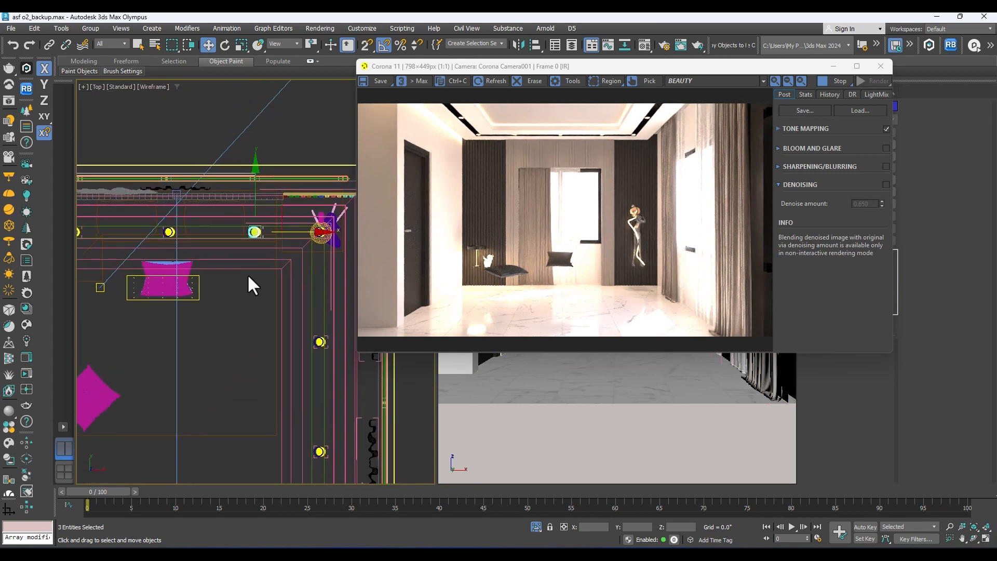
pyautogui.scroll(4, 240, 222)
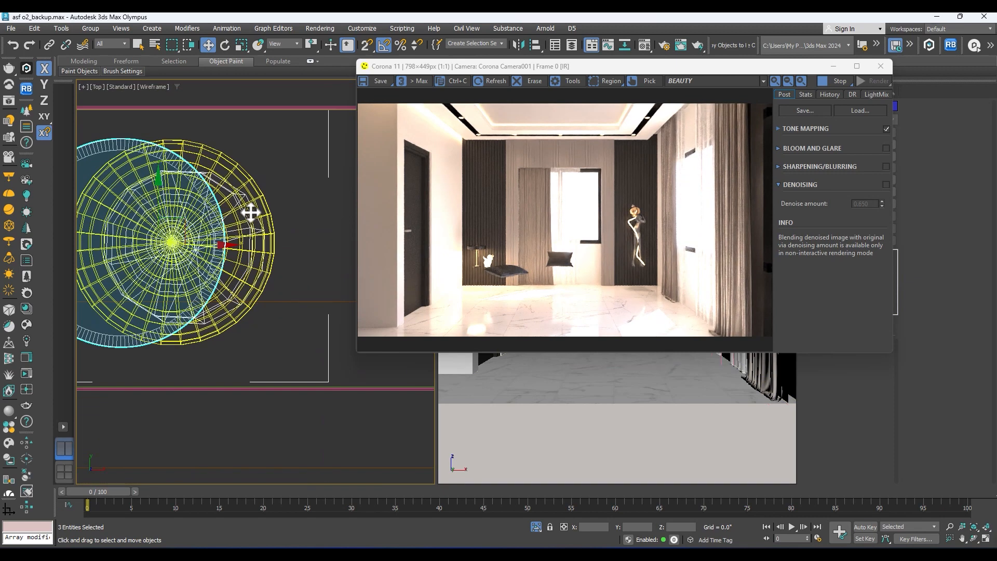
pyautogui.click(251, 212)
pyautogui.rightClick(310, 138)
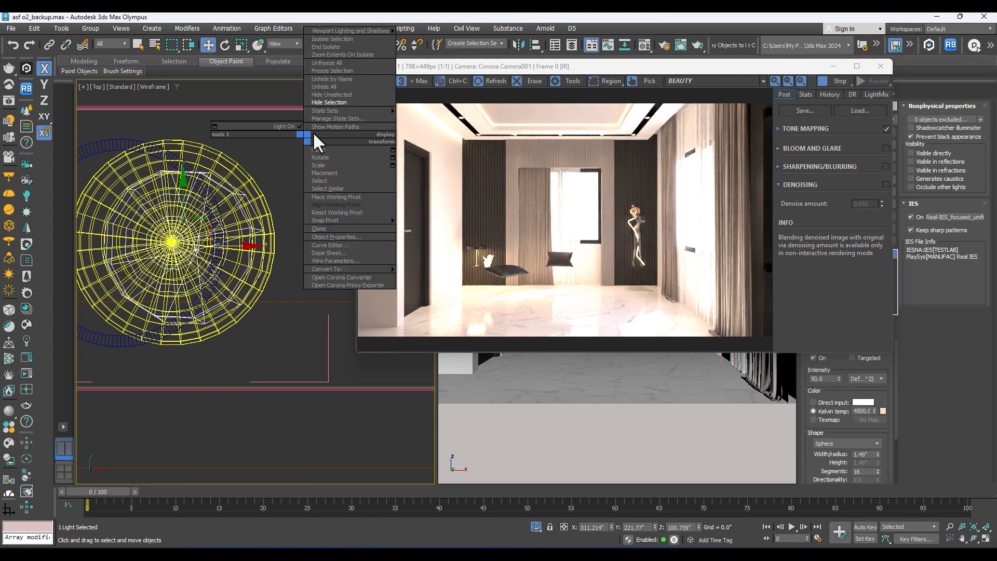
pyautogui.click(331, 94)
pyautogui.moveTo(603, 64); pyautogui.dragTo(269, 73)
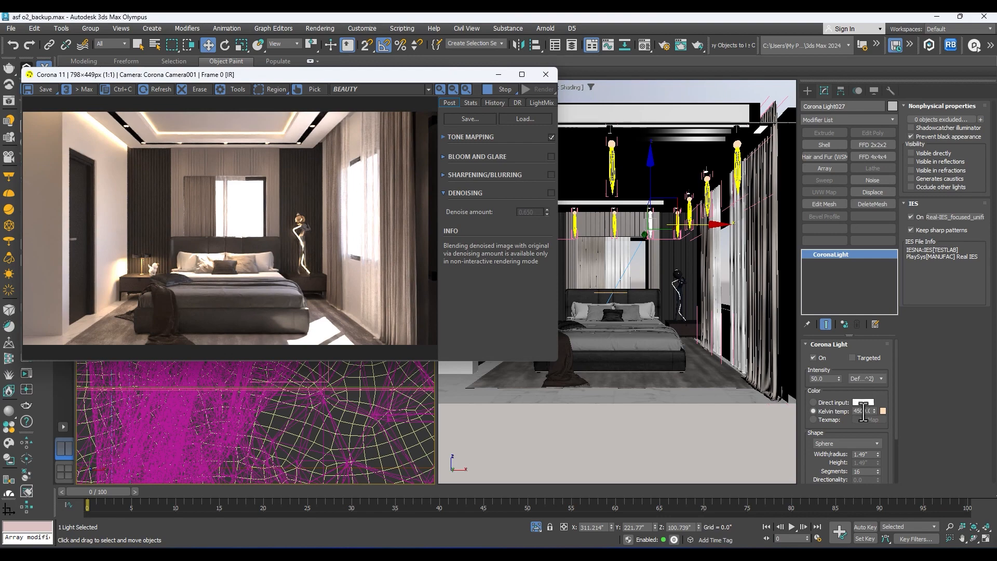
# Set the selected Corona light's intensity to 30 and check its effect on the wall behind the bed
pyautogui.click(825, 379)
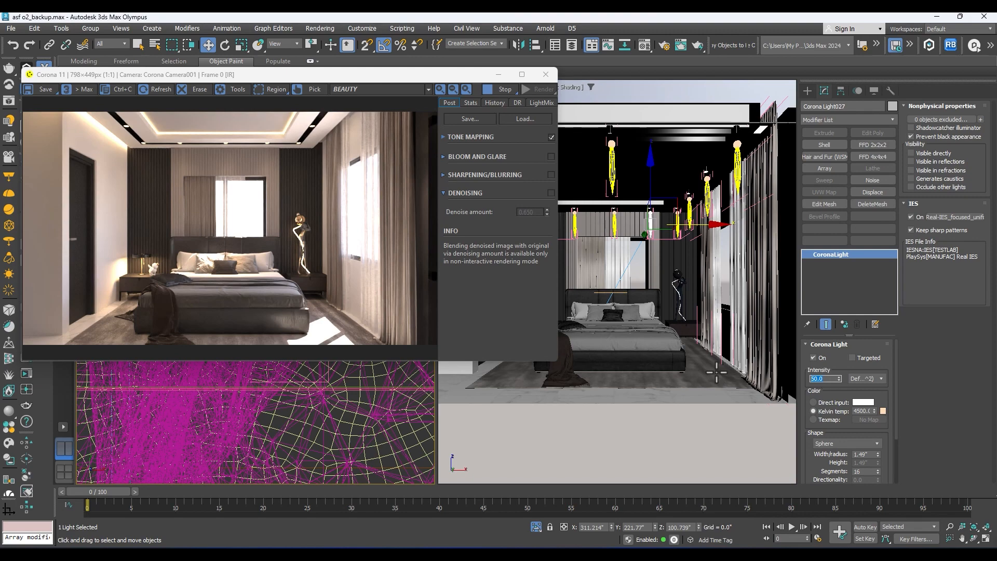
pyautogui.write('0')
pyautogui.press('Return')
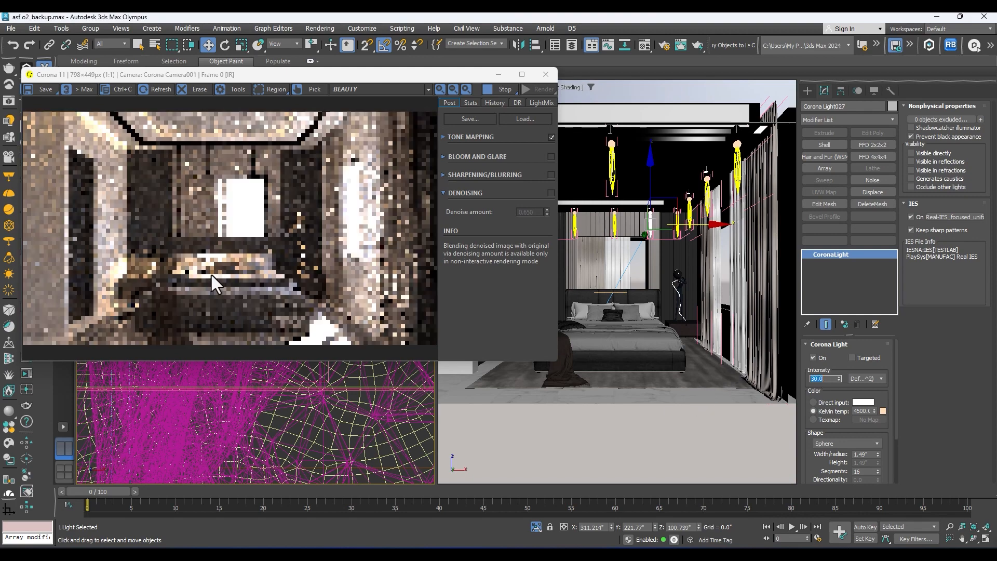
pyautogui.scroll(2, 194, 257)
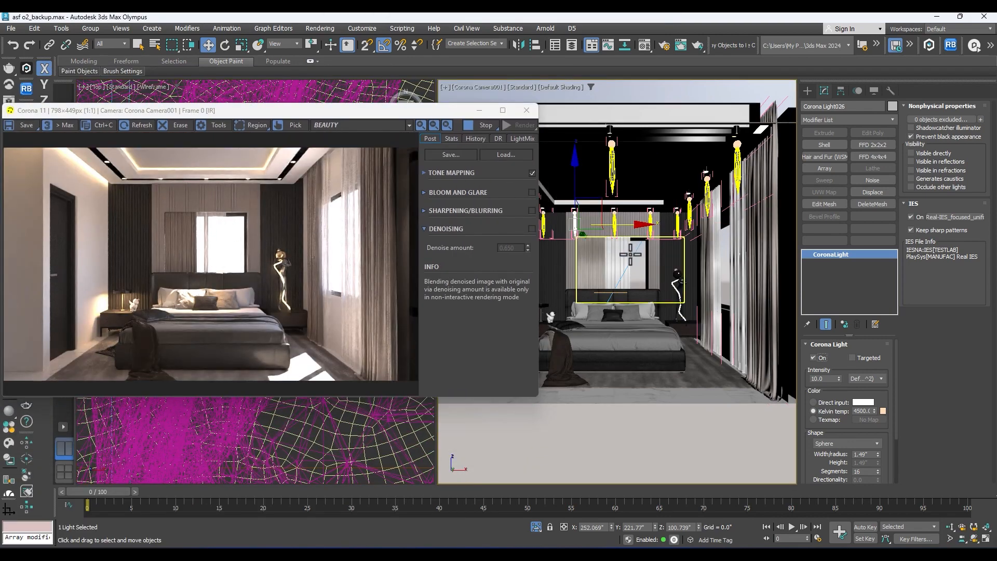
# Select the cloned spotlight's light west of the middle one in the camera view, and set its intensity to 50
pyautogui.click(623, 275)
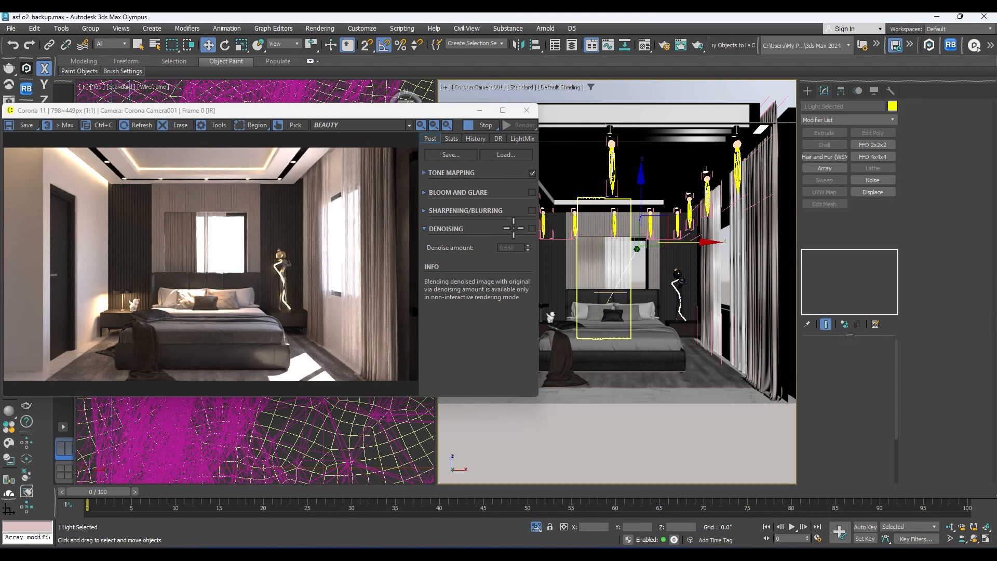
pyautogui.click(618, 220)
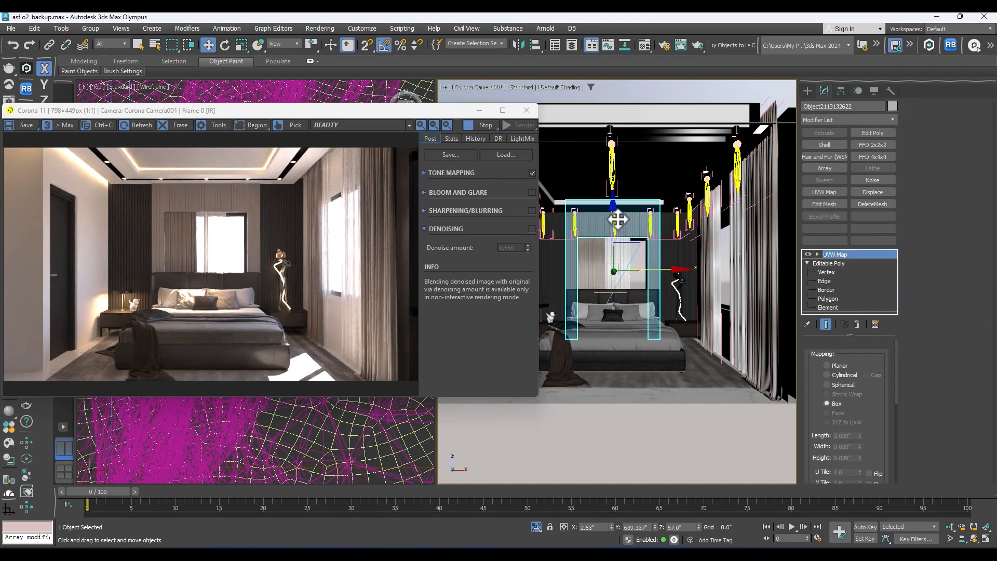
pyautogui.click(613, 154)
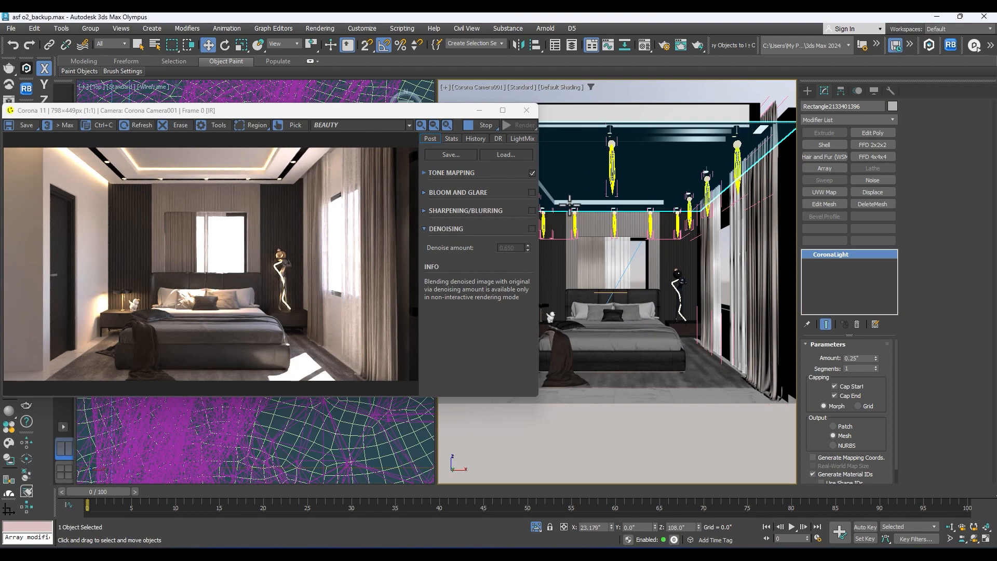
pyautogui.click(575, 216)
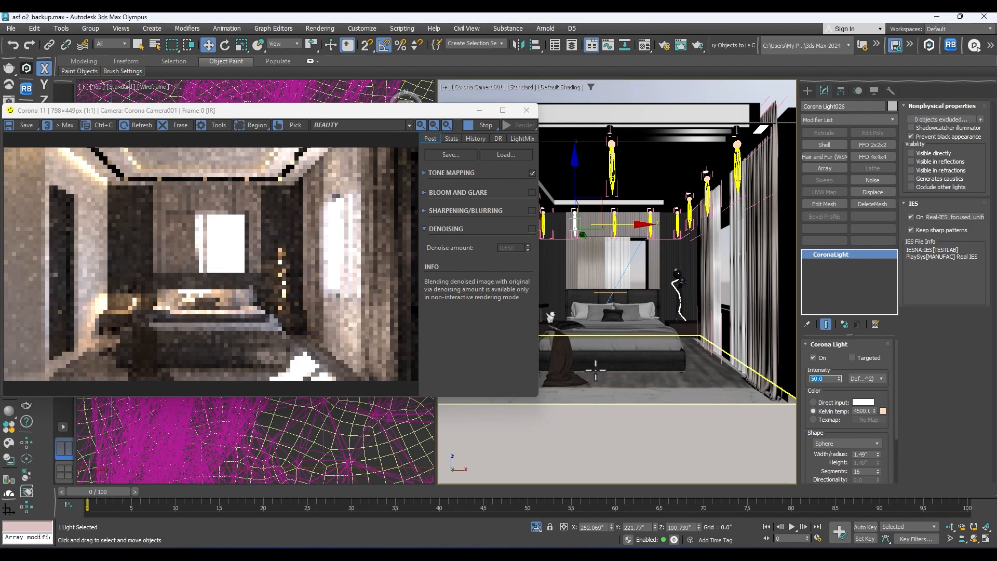
pyautogui.moveTo(368, 113); pyautogui.dragTo(278, 153)
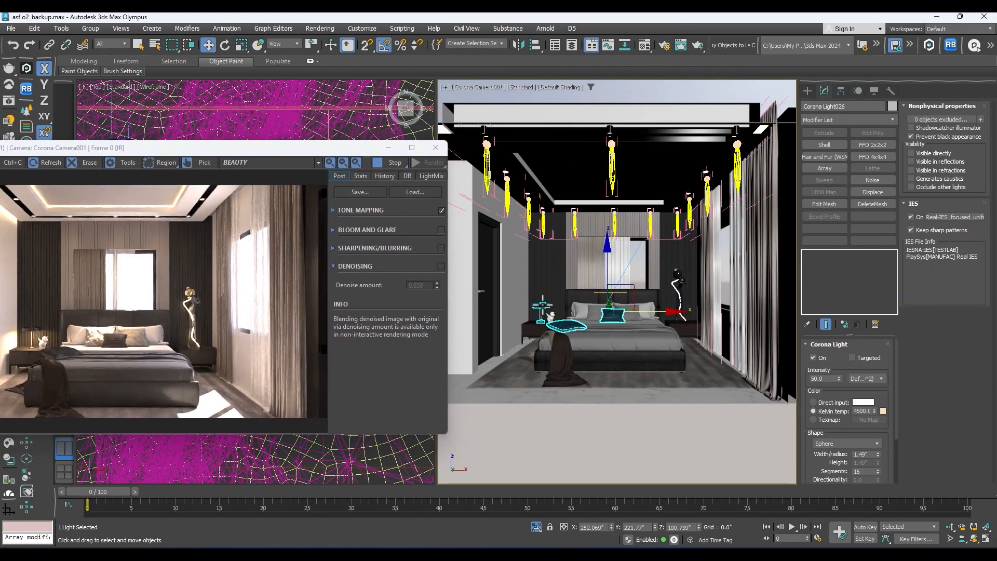
# Select the group containing the bedside lamp, check it in a perspective view, and return to the Corona camera view
pyautogui.click(543, 305)
pyautogui.press('p')
pyautogui.scroll(3, 542, 314)
pyautogui.scroll(-4, 544, 313)
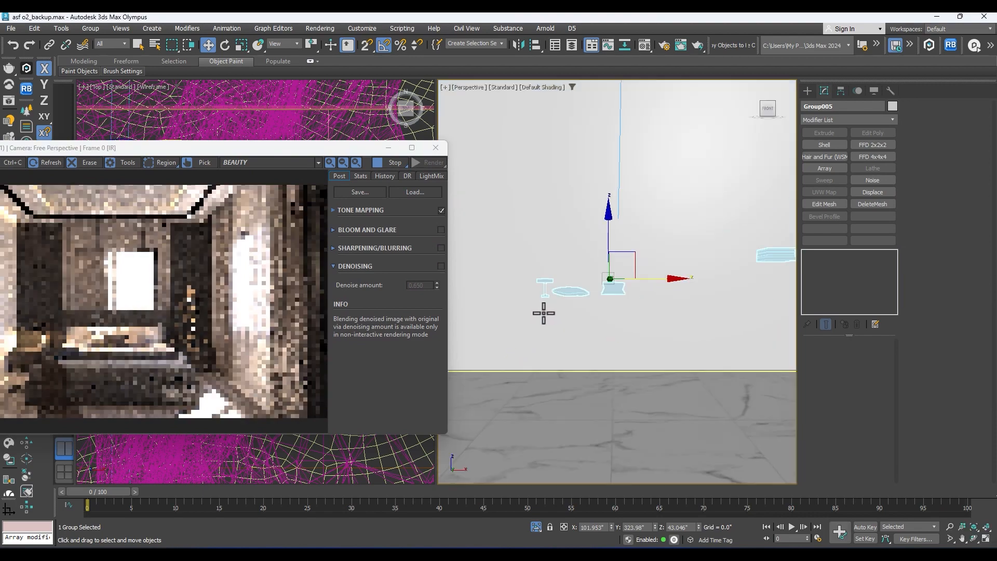
pyautogui.keyDown('alt'); pyautogui.moveTo(547, 312); pyautogui.dragTo(475, 334, button='middle'); pyautogui.keyUp('alt')
pyautogui.scroll(3, 575, 272)
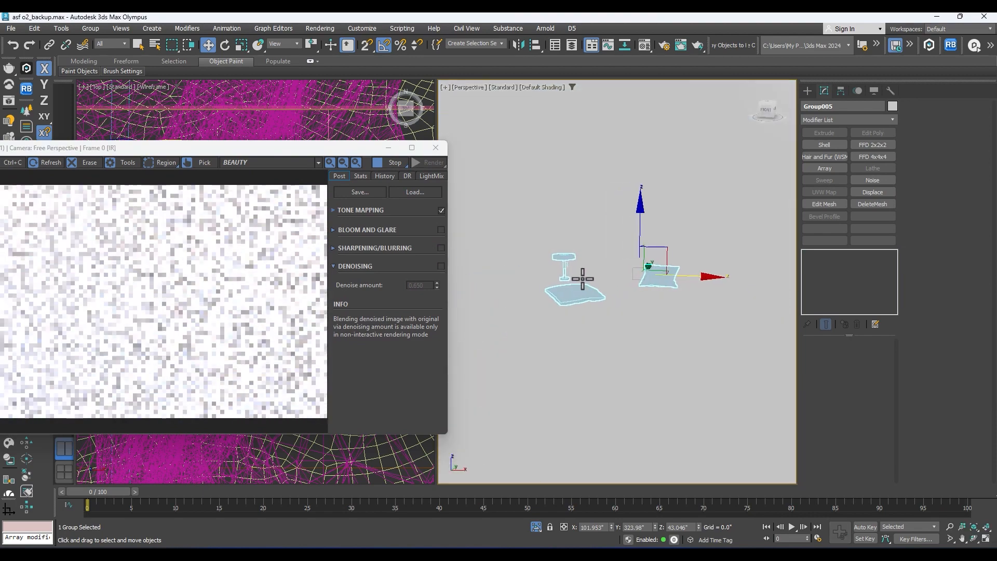
pyautogui.press('c')
pyautogui.moveTo(335, 148); pyautogui.dragTo(864, 102)
# Frame the bedside lamp's shade up close in an orthographic wireframe view, and isolate the selected lamp and cushion group
pyautogui.scroll(-6, 285, 252)
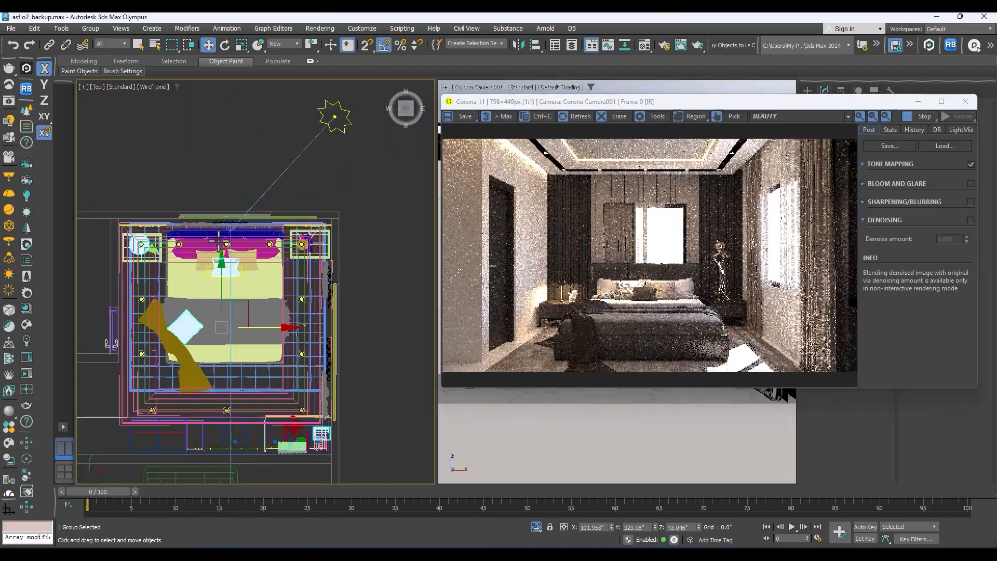
pyautogui.moveTo(112, 261); pyautogui.dragTo(219, 234, button='middle')
pyautogui.scroll(3, 219, 234)
pyautogui.scroll(9, 267, 206)
pyautogui.scroll(-4, 253, 260)
pyautogui.keyDown('alt'); pyautogui.moveTo(254, 260); pyautogui.dragTo(264, 204, button='middle'); pyautogui.keyUp('alt')
pyautogui.scroll(5, 203, 279)
pyautogui.scroll(-7, 283, 288)
pyautogui.moveTo(295, 288); pyautogui.dragTo(234, 125, button='middle')
pyautogui.scroll(2, 236, 264)
pyautogui.scroll(-5, 234, 231)
pyautogui.moveTo(270, 319); pyautogui.dragTo(298, 306, button='middle')
pyautogui.scroll(3, 298, 307)
pyautogui.scroll(6, 324, 268)
pyautogui.hotkey('alt', 'q')
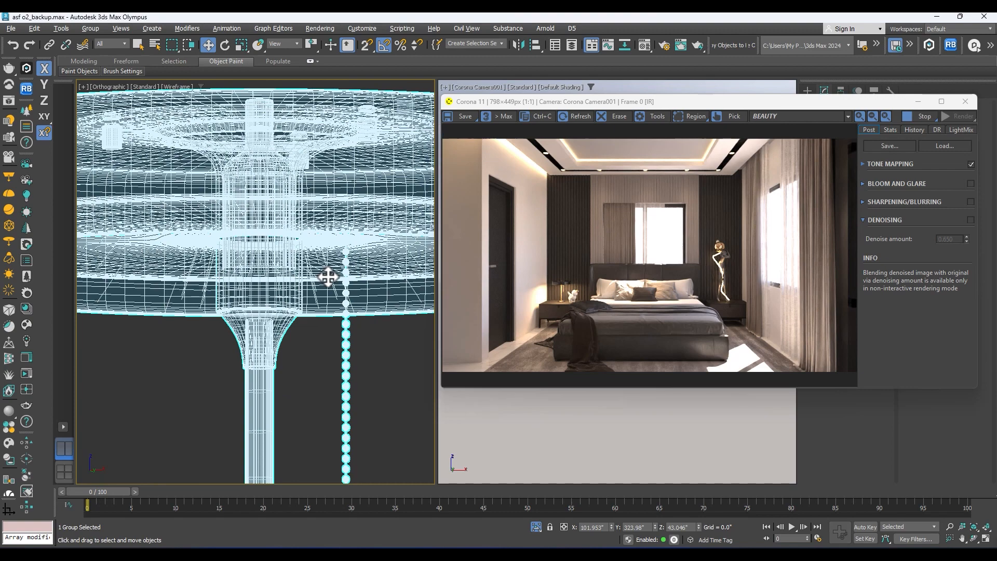
# Examine the isolated bedside lamp's shade and inner parts from the side and in the top view, in wireframe and shaded display
pyautogui.scroll(-6, 328, 277)
pyautogui.keyDown('alt'); pyautogui.moveTo(327, 276); pyautogui.dragTo(332, 246, button='middle'); pyautogui.keyUp('alt')
pyautogui.keyDown('alt'); pyautogui.moveTo(307, 305); pyautogui.dragTo(230, 304, button='middle'); pyautogui.keyUp('alt')
pyautogui.press('t')
pyautogui.press('z')
pyautogui.scroll(-5, 240, 309)
pyautogui.scroll(6, 204, 264)
pyautogui.moveTo(201, 227)
pyautogui.mouseDown(button='middle')
pyautogui.moveTo(221, 264)
pyautogui.moveTo(344, 332)
pyautogui.mouseUp(button='middle')
pyautogui.scroll(7, 224, 275)
pyautogui.scroll(5, 223, 276)
pyautogui.scroll(6, 246, 288)
pyautogui.press('F3')
pyautogui.press('F3')
pyautogui.scroll(2, 332, 292)
pyautogui.scroll(-10, 314, 278)
pyautogui.scroll(4, 289, 267)
pyautogui.scroll(-3, 325, 258)
# Open the bedside lamp's group recursively in the top view and select the disk-shaped Corona light inside its shade
pyautogui.click(351, 354)
pyautogui.rightClick(316, 263)
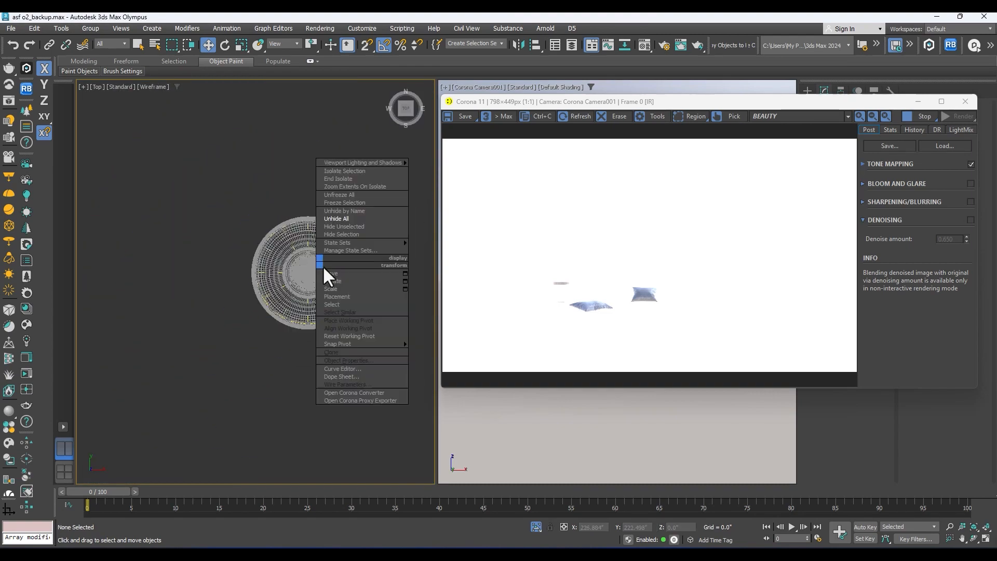
pyautogui.click(212, 258)
pyautogui.scroll(3, 264, 275)
pyautogui.click(263, 274)
pyautogui.click(90, 28)
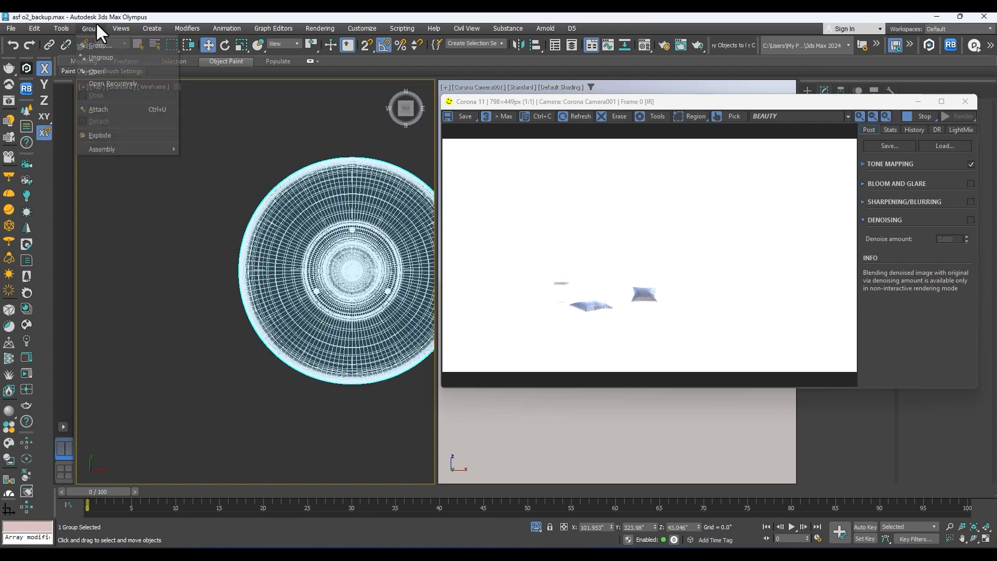
pyautogui.click(98, 86)
pyautogui.scroll(6, 254, 269)
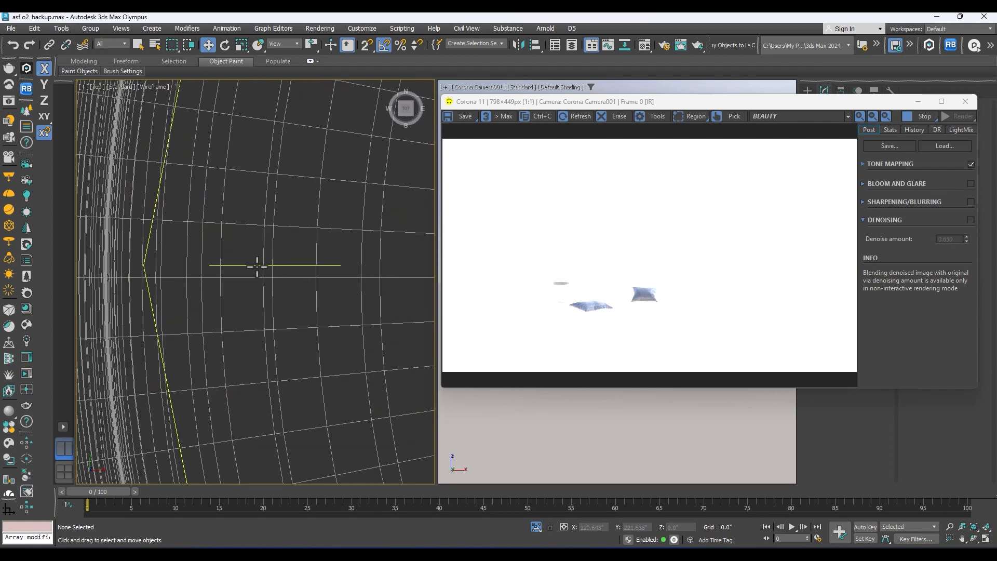
pyautogui.click(255, 265)
# End the isolation to bring back the whole bedroom, and set the bedside lamp light's intensity to 30
pyautogui.moveTo(688, 103); pyautogui.dragTo(151, 157)
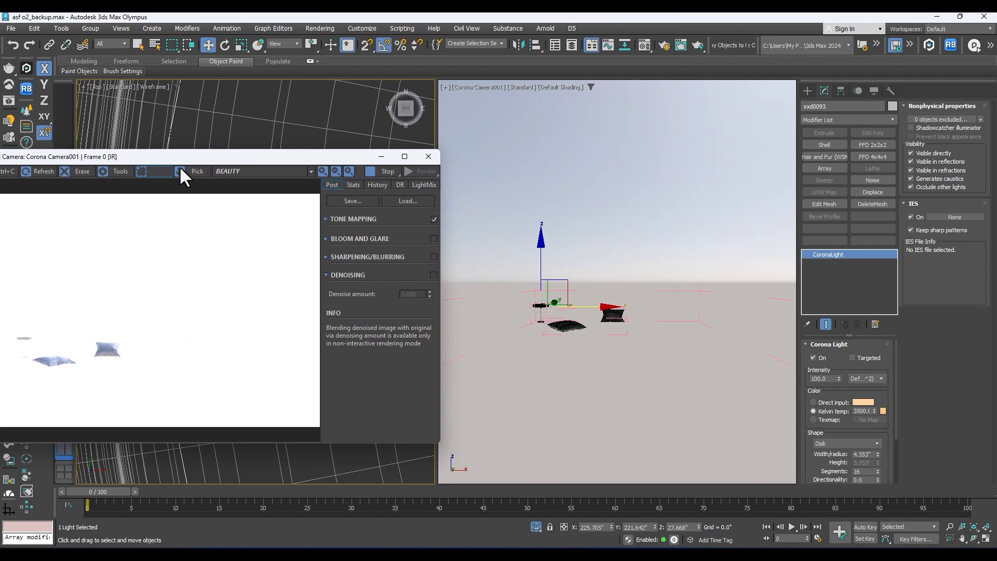
pyautogui.rightClick(534, 148)
pyautogui.click(552, 96)
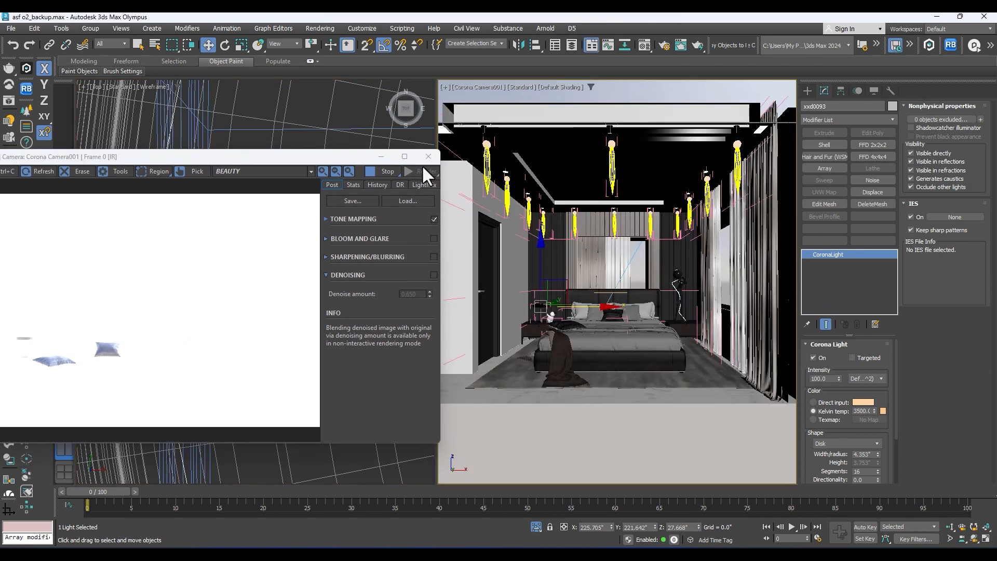
pyautogui.click(826, 378)
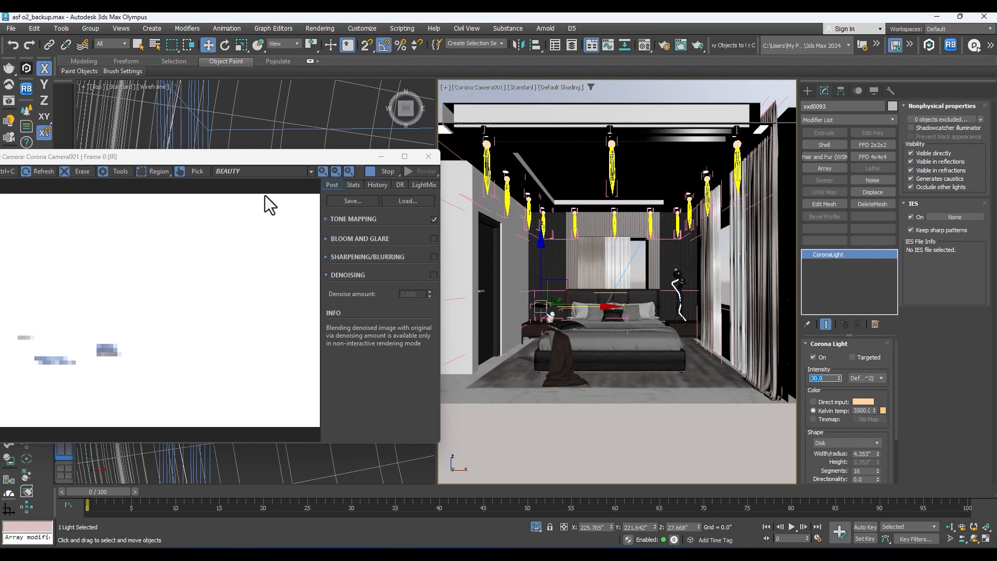
pyautogui.moveTo(212, 156); pyautogui.dragTo(411, 145)
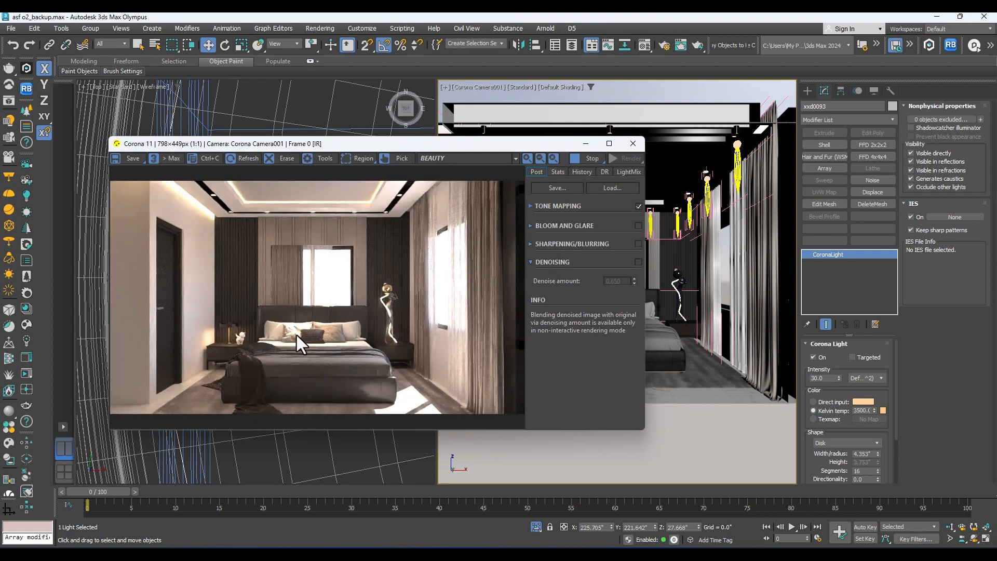
# Try intensities of 50 and 40 for the bedside lamp light in the interactive render, and return it to 30
pyautogui.doubleClick(825, 378)
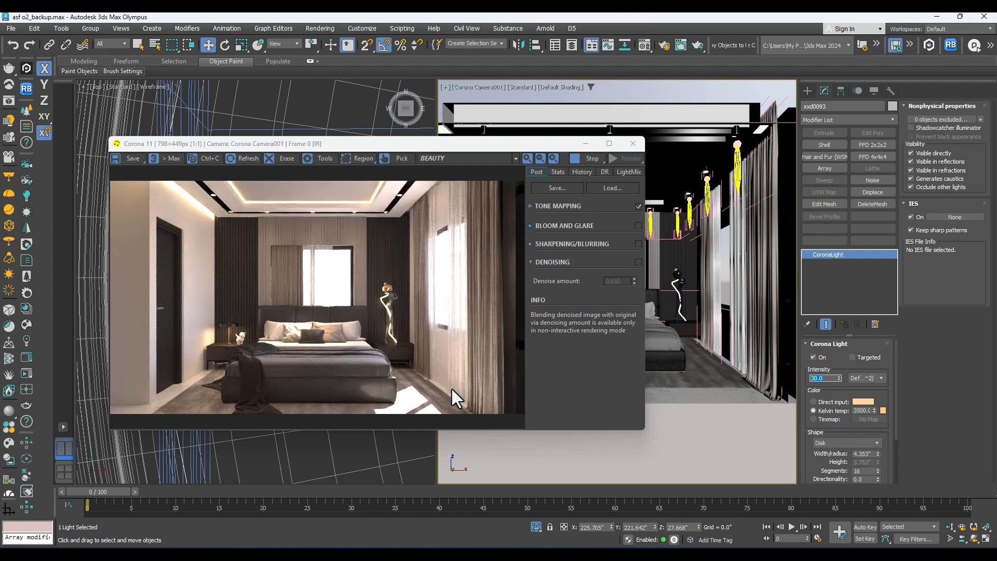
pyautogui.press('Return')
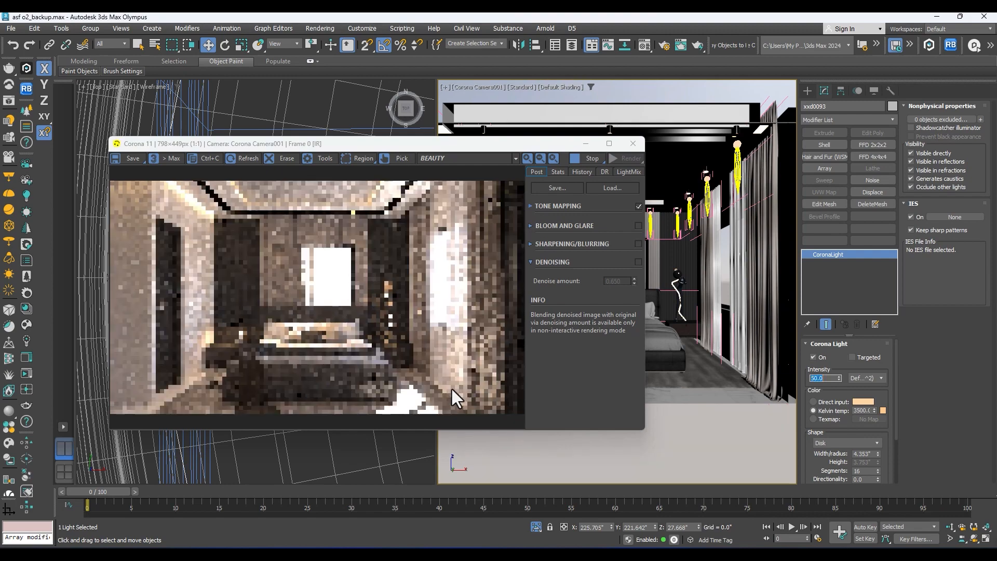
pyautogui.scroll(1, 223, 336)
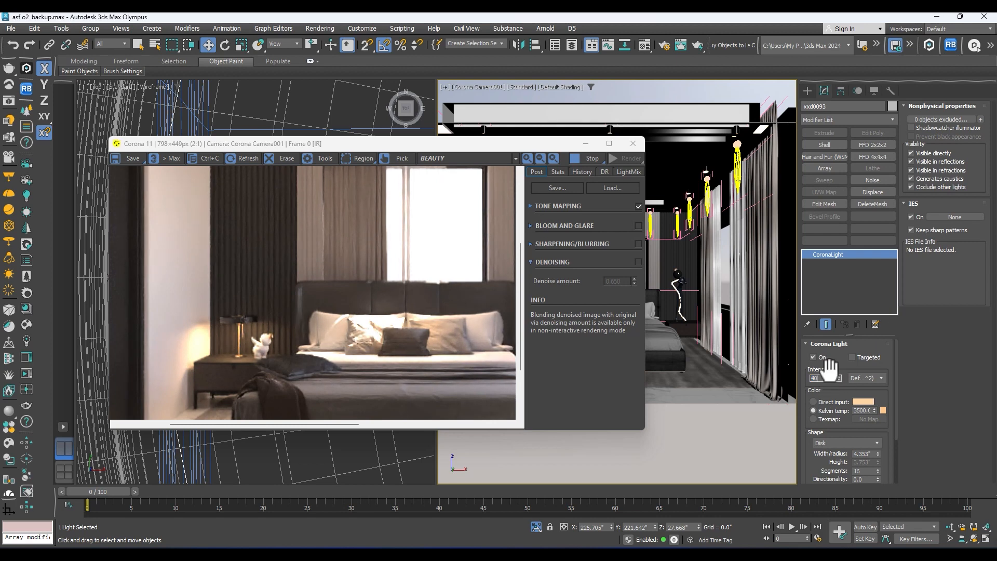
pyautogui.press('Return')
pyautogui.scroll(-1, 251, 341)
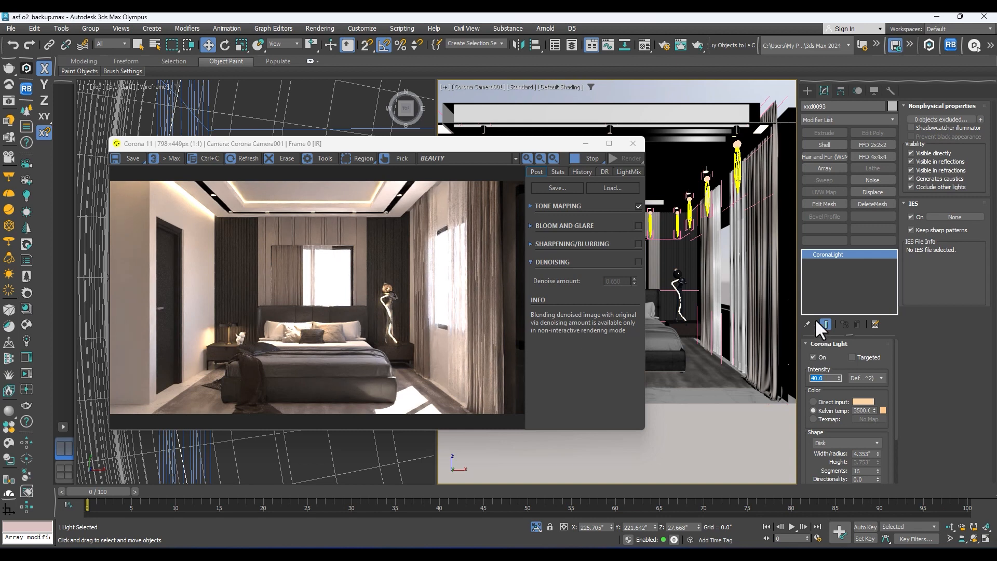
pyautogui.write('30')
pyautogui.press('Return')
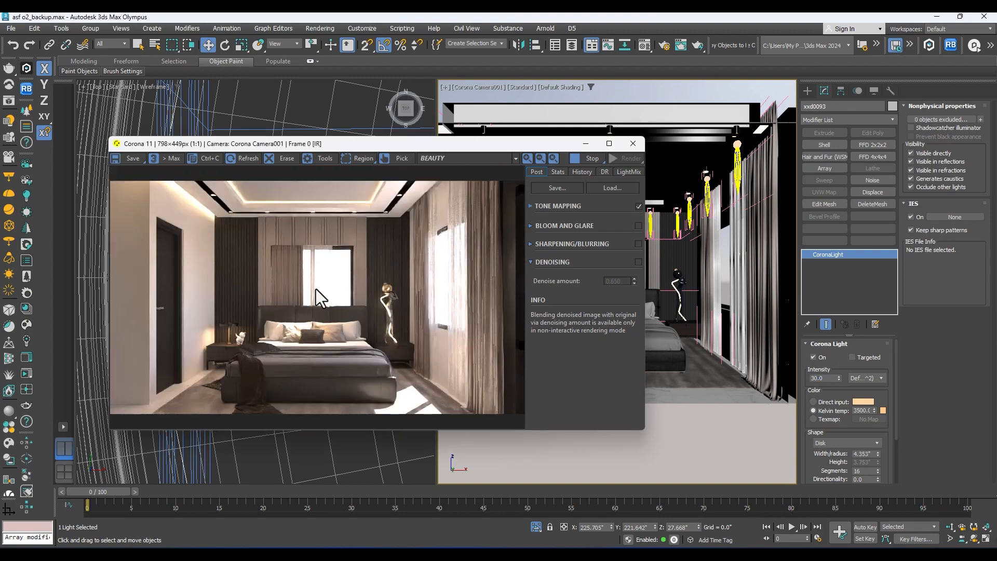
# Select the Corona Sun in the top view, position it at about X 351.4, and lower it to about Z 131.7
pyautogui.moveTo(454, 147); pyautogui.dragTo(750, 134)
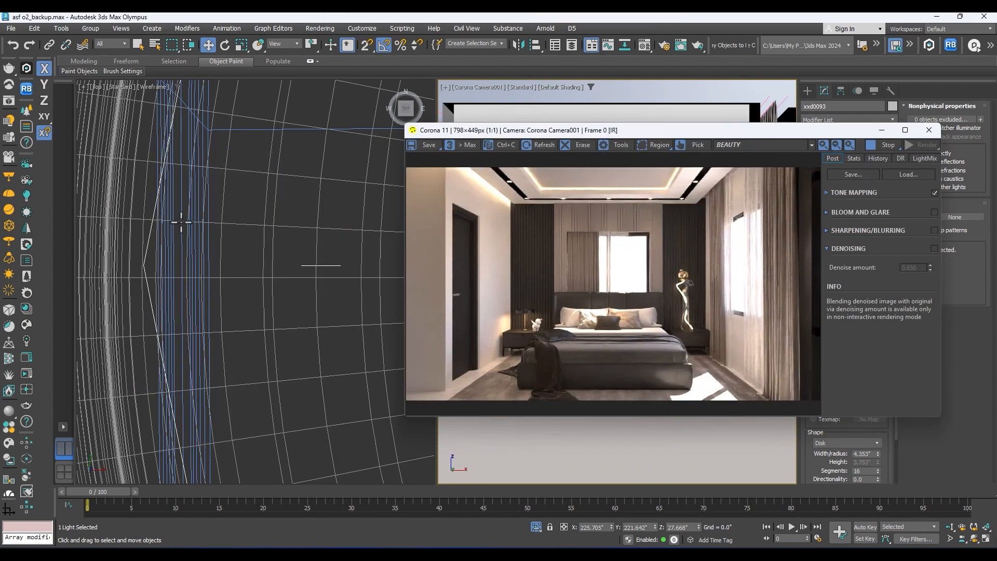
pyautogui.scroll(5, 218, 281)
pyautogui.scroll(-8, 218, 281)
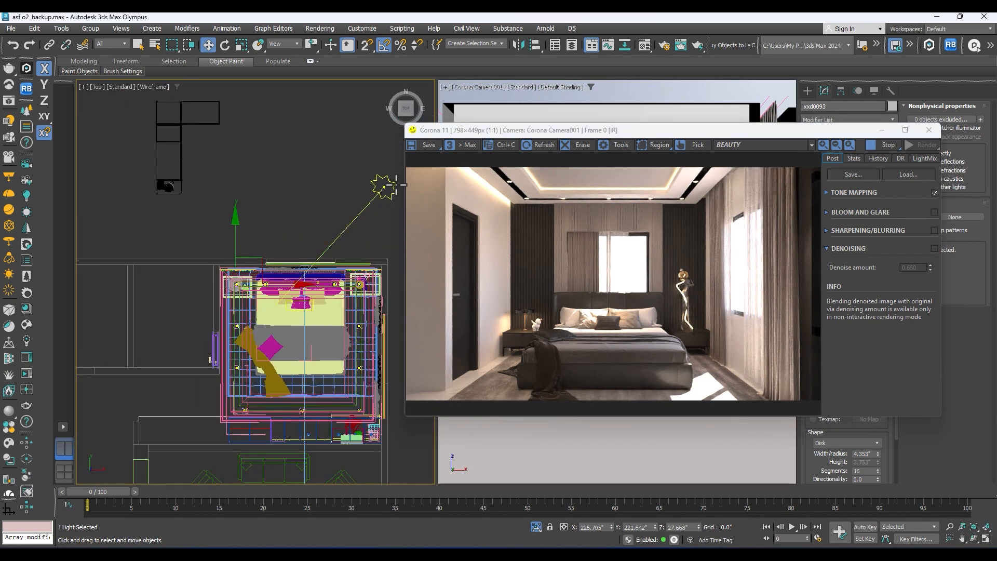
pyautogui.click(383, 187)
pyautogui.moveTo(346, 202); pyautogui.dragTo(201, 155, button='middle')
pyautogui.moveTo(220, 198); pyautogui.dragTo(113, 181)
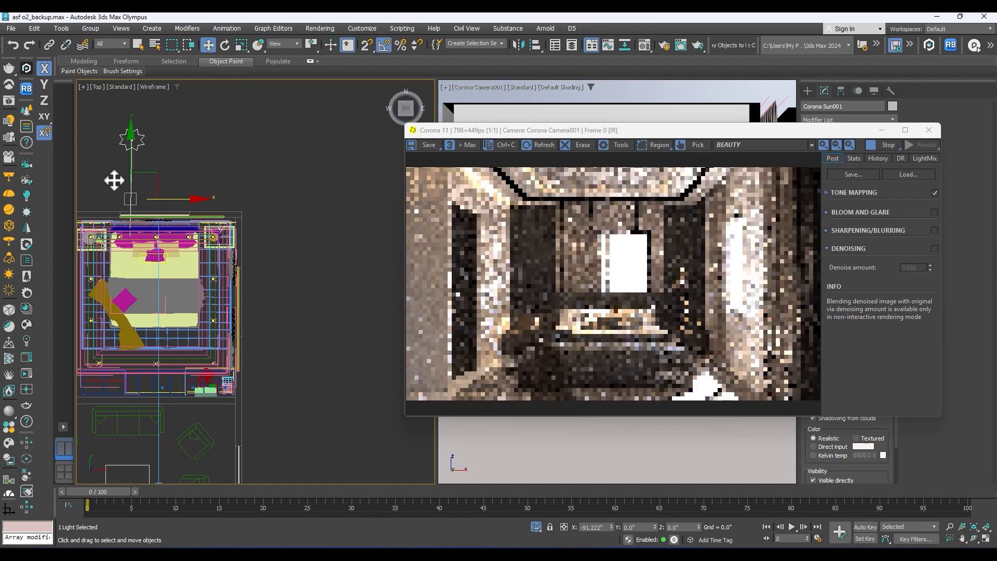
pyautogui.moveTo(161, 199); pyautogui.dragTo(215, 201)
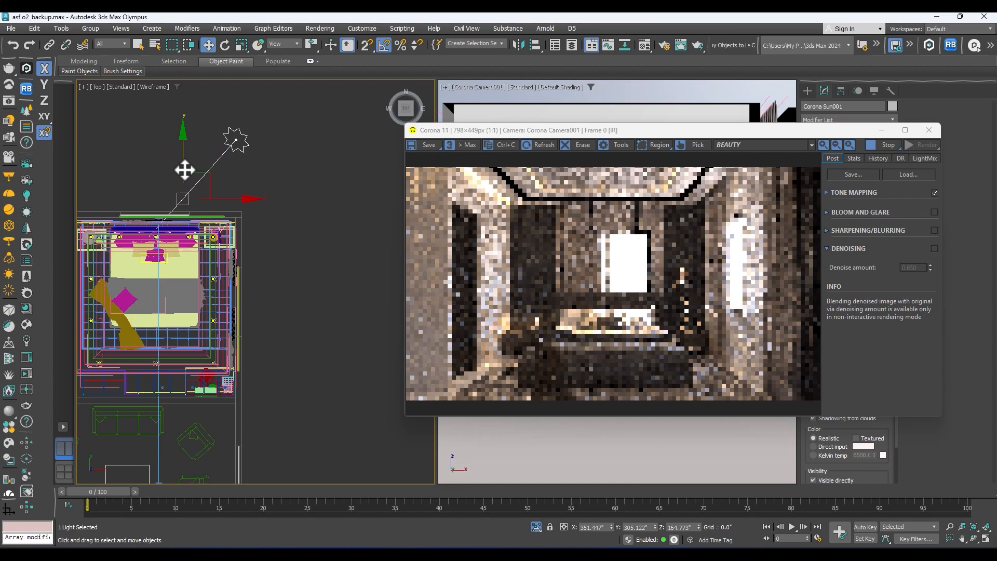
pyautogui.keyDown('alt'); pyautogui.moveTo(216, 201); pyautogui.dragTo(172, 163, button='middle'); pyautogui.keyUp('alt')
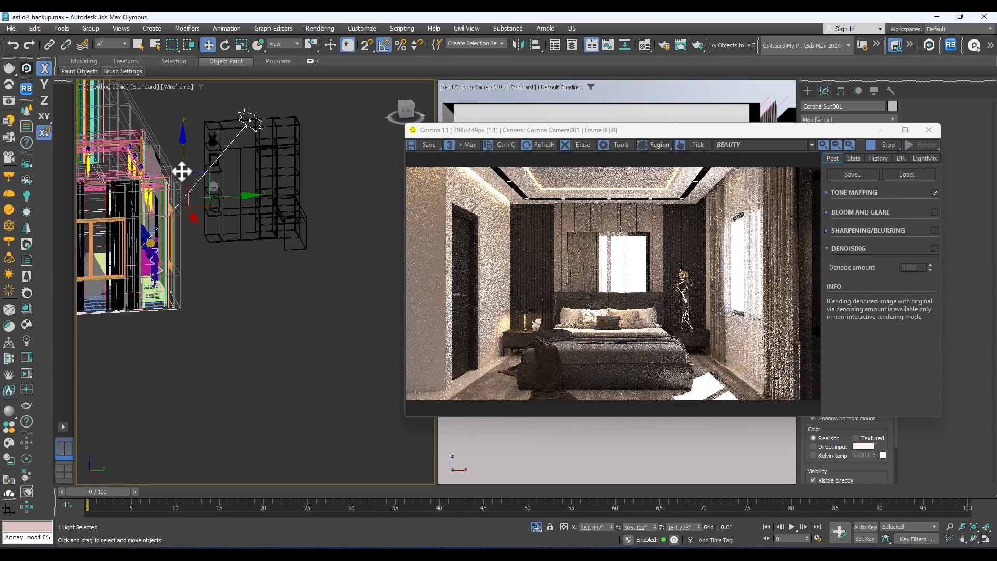
pyautogui.moveTo(181, 171); pyautogui.dragTo(196, 213)
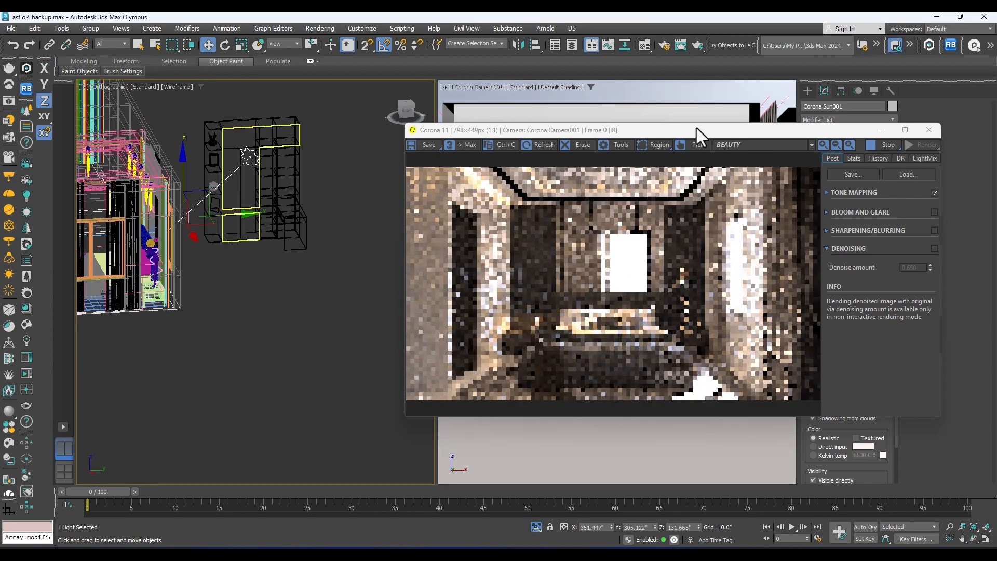
# Move the render window clear of the sun's parameters and set the Corona Sun's intensity to 0.5
pyautogui.moveTo(697, 128); pyautogui.dragTo(341, 129)
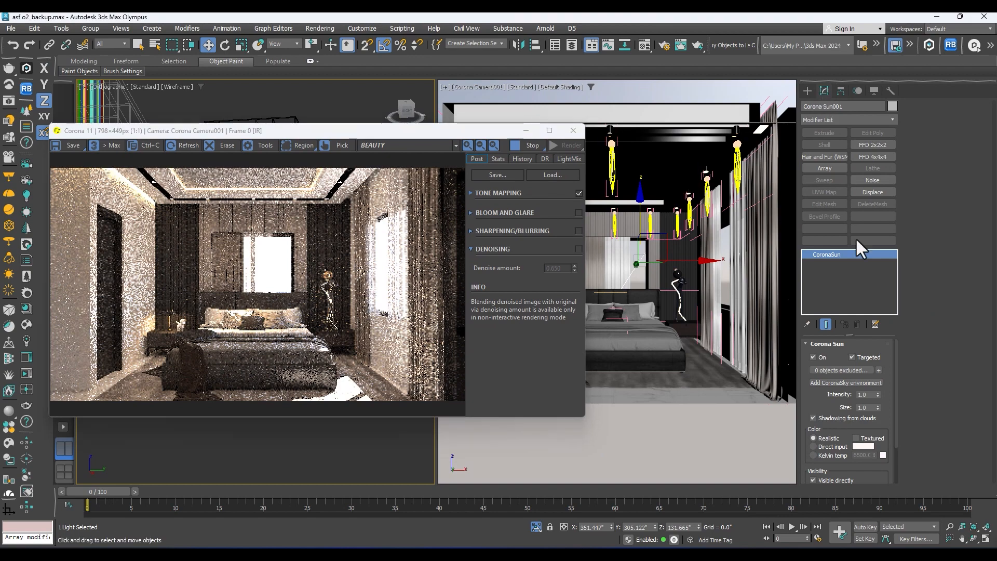
pyautogui.doubleClick(863, 395)
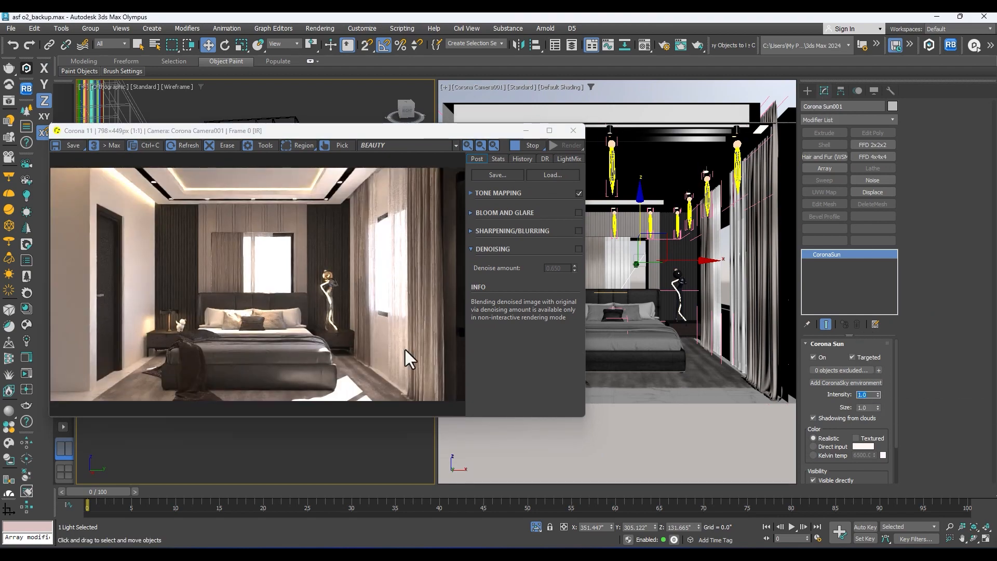
pyautogui.press('Return')
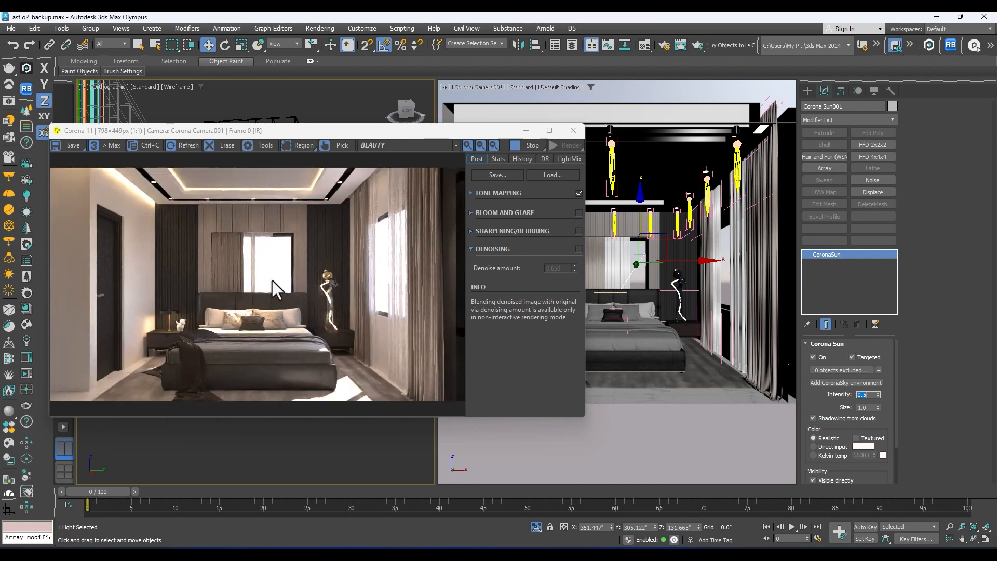
# Try sizes of 60 and 40 for the Corona Sun, and inspect the sunlight on the floor beside the bed
pyautogui.moveTo(869, 408); pyautogui.dragTo(784, 425)
pyautogui.write('60')
pyautogui.press('Return')
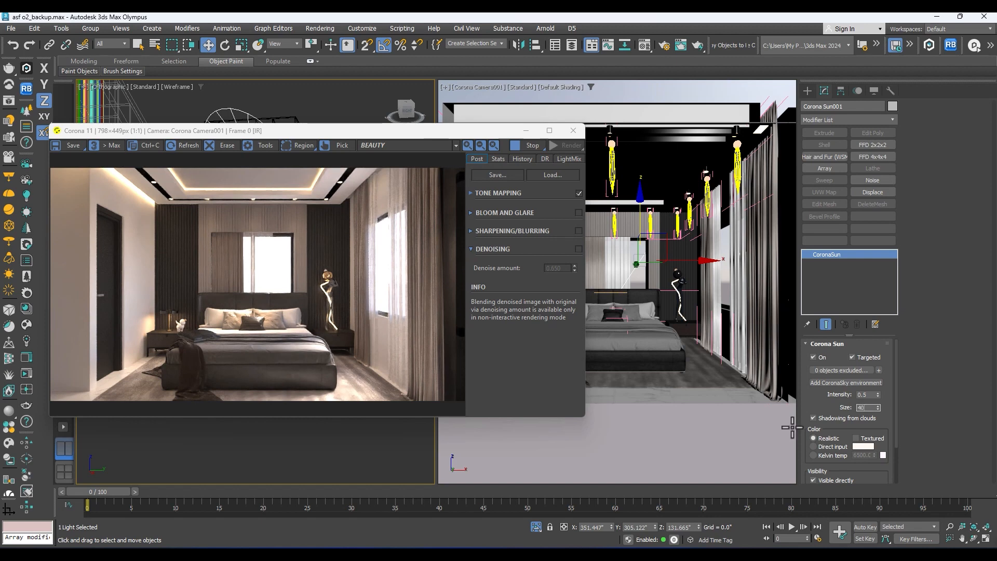
pyautogui.press('Return')
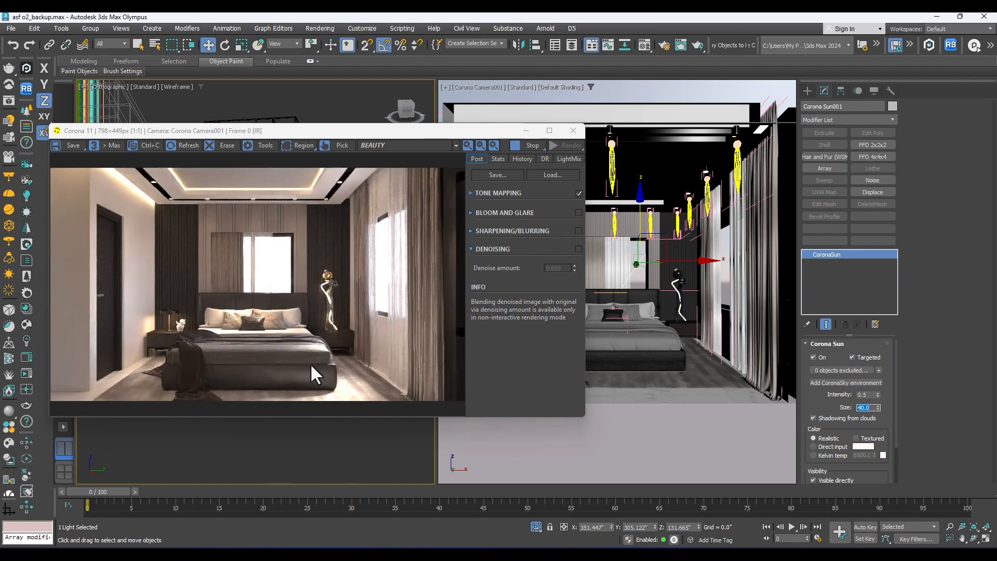
pyautogui.scroll(1, 345, 382)
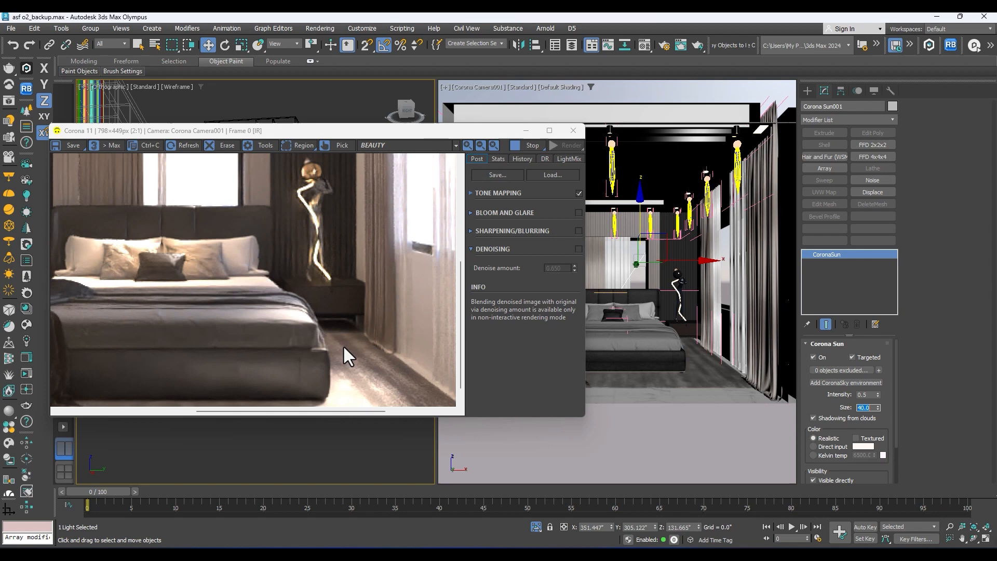
pyautogui.moveTo(345, 352); pyautogui.dragTo(336, 341)
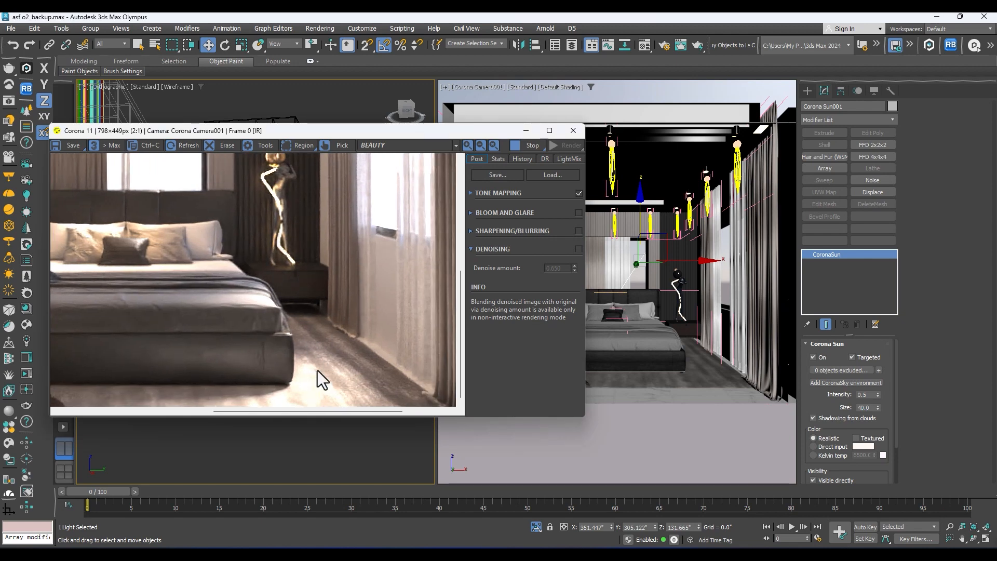
pyautogui.scroll(-1, 316, 370)
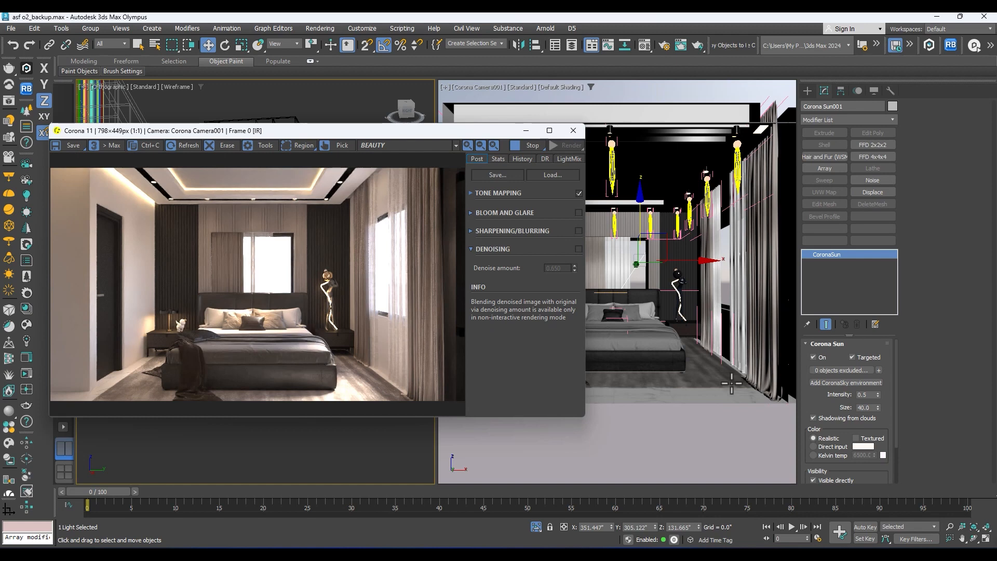
# Set the Corona Sun's size to 20 and check the window behind the bed up close in the render
pyautogui.doubleClick(865, 408)
pyautogui.write('20')
pyautogui.press('Return')
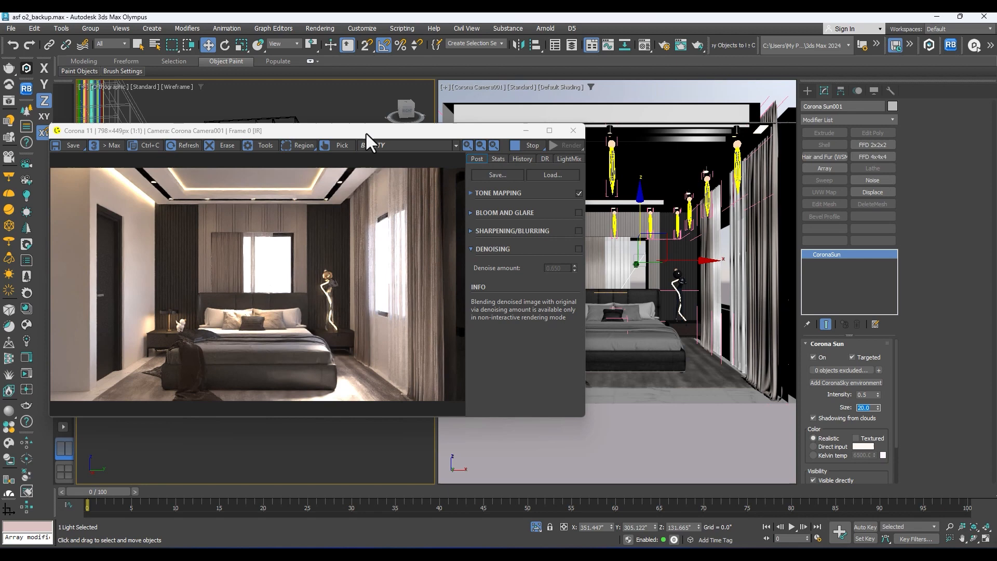
pyautogui.moveTo(366, 133); pyautogui.dragTo(679, 106)
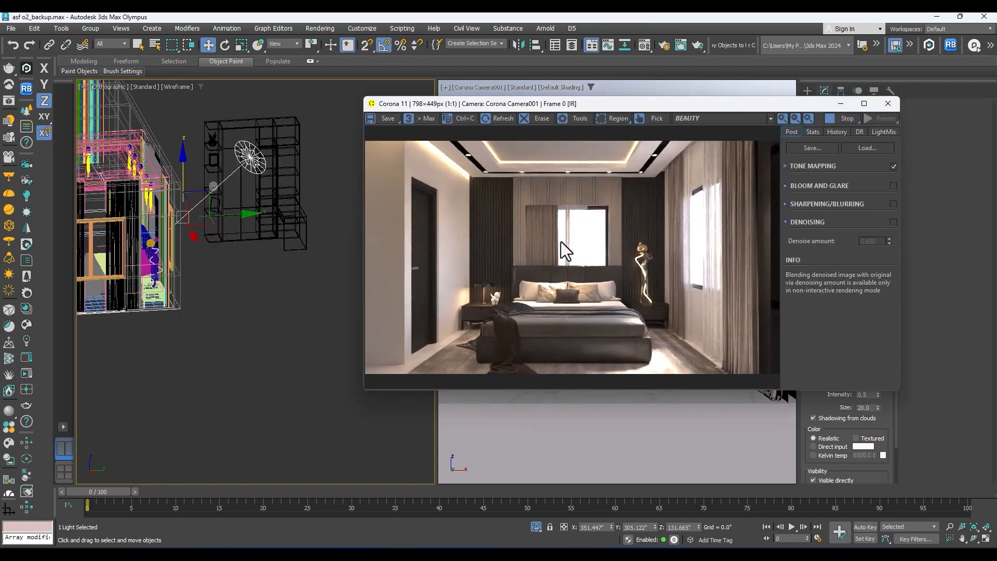
pyautogui.scroll(1, 596, 242)
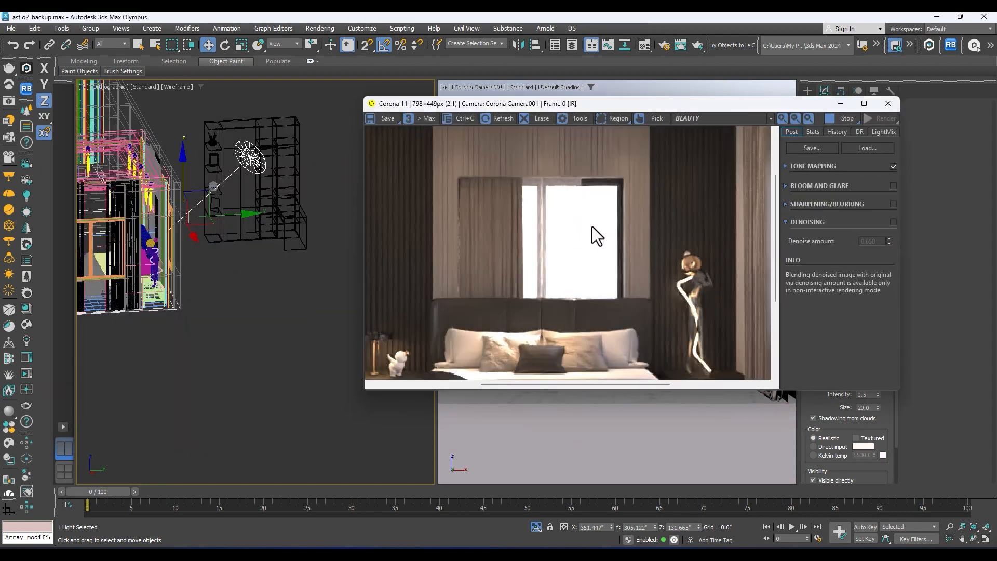
pyautogui.scroll(-1, 565, 210)
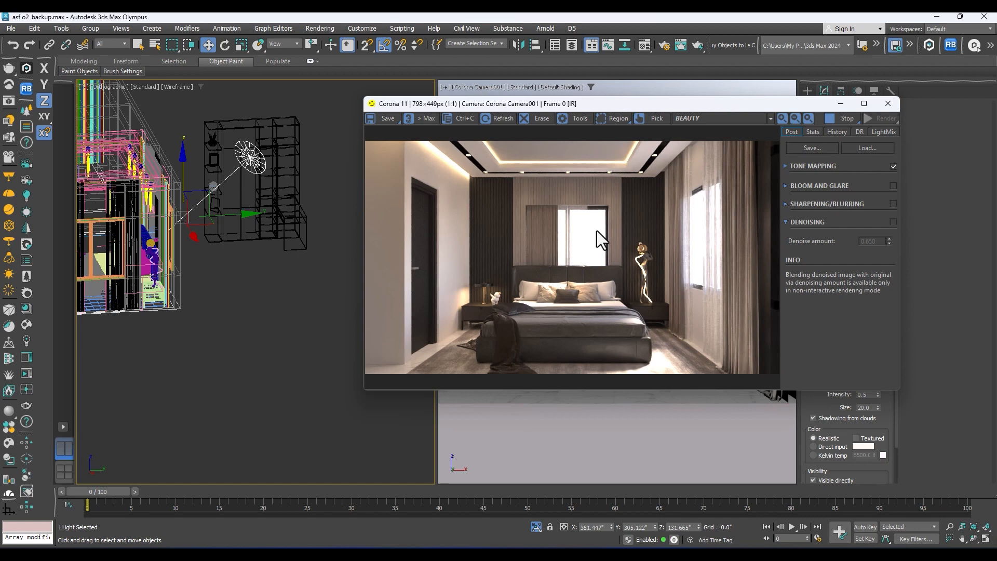
# Select the building's wall object, frame the bedroom and sun in the top view, and move the render window off the camera view
pyautogui.click(182, 217)
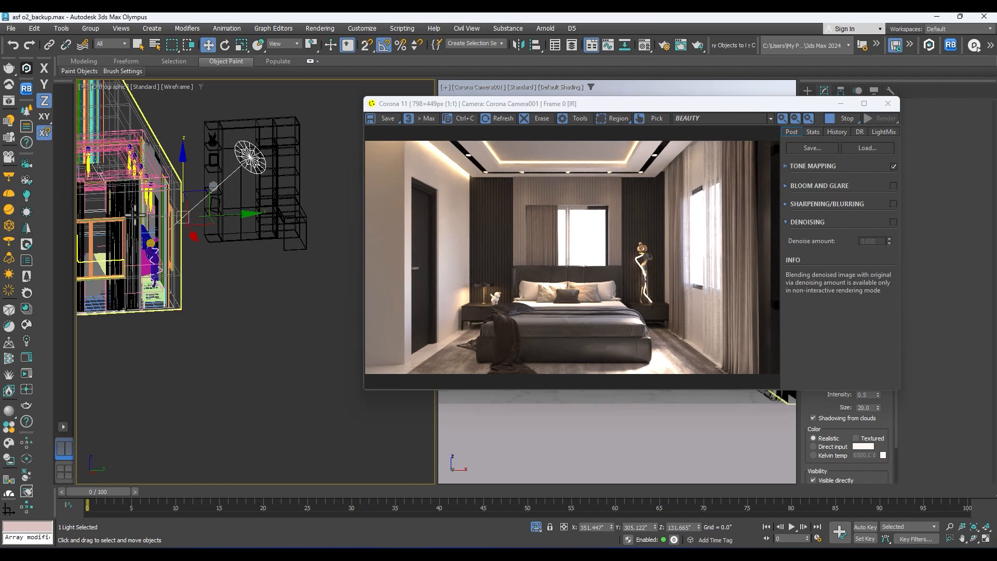
pyautogui.press('t')
pyautogui.press('z')
pyautogui.scroll(-10, 182, 217)
pyautogui.scroll(8, 262, 214)
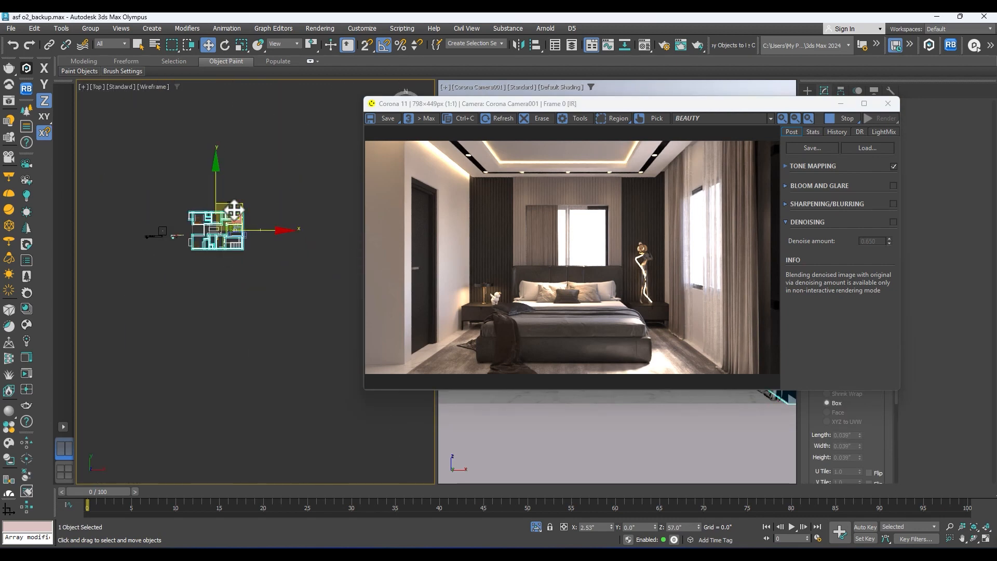
pyautogui.scroll(2, 262, 213)
pyautogui.moveTo(692, 107); pyautogui.dragTo(549, 326)
pyautogui.click(808, 90)
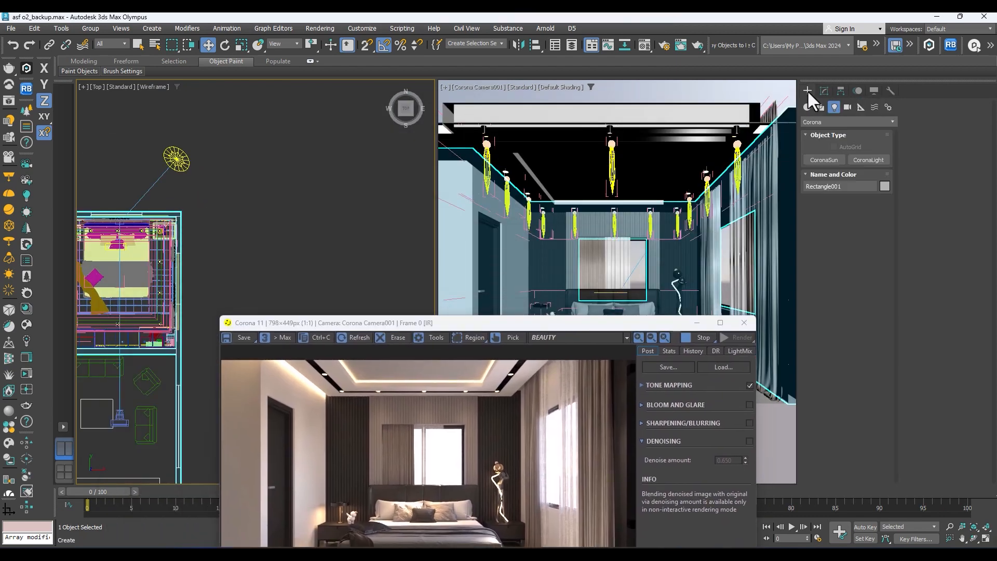
pyautogui.scroll(-2, 264, 230)
pyautogui.scroll(-2, 209, 198)
pyautogui.scroll(-1, 125, 198)
pyautogui.scroll(3, 162, 208)
pyautogui.click(824, 91)
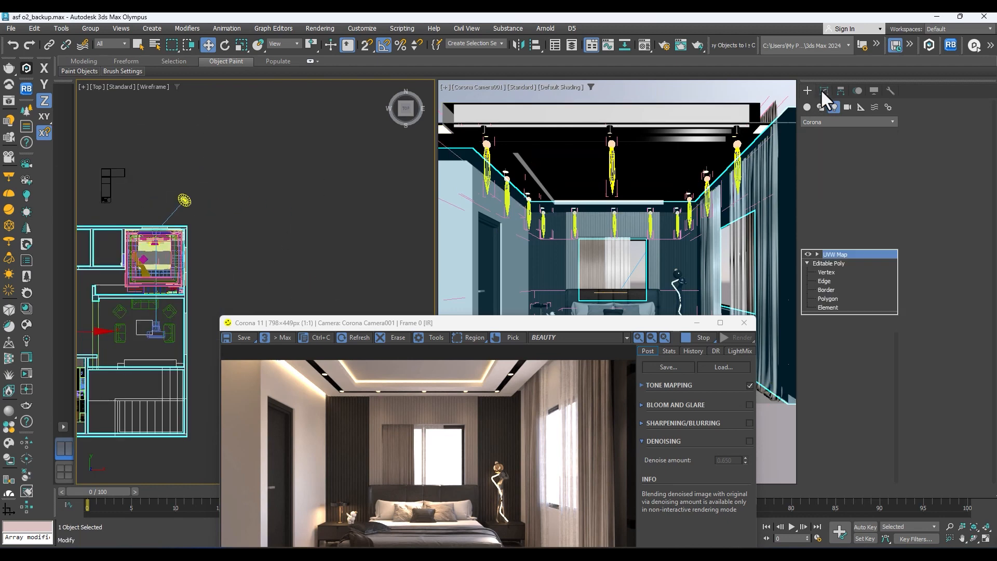
pyautogui.click(808, 91)
pyautogui.click(824, 91)
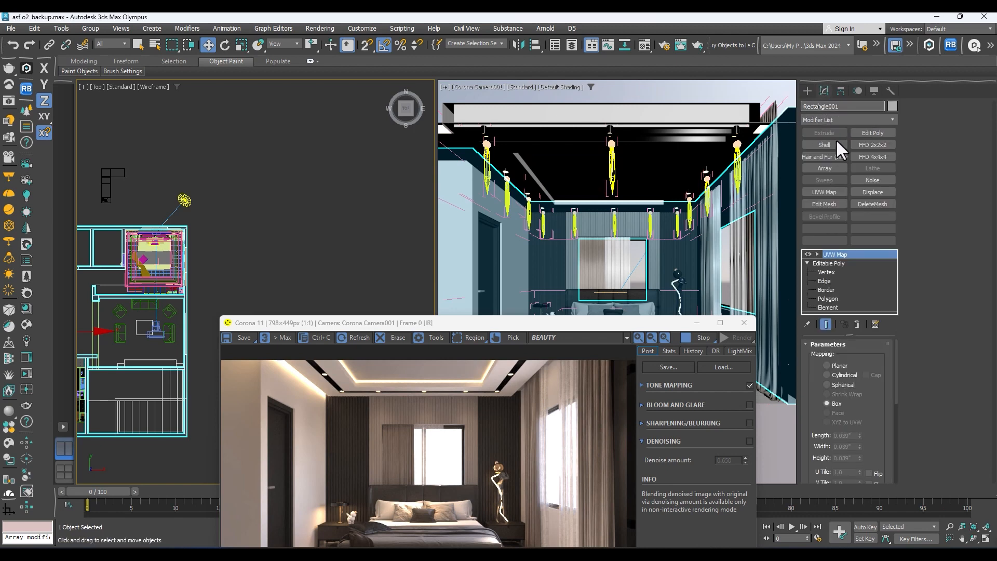
# Draw a circle with a radius of about 446" around the whole building in the top view
pyautogui.click(808, 92)
pyautogui.click(807, 107)
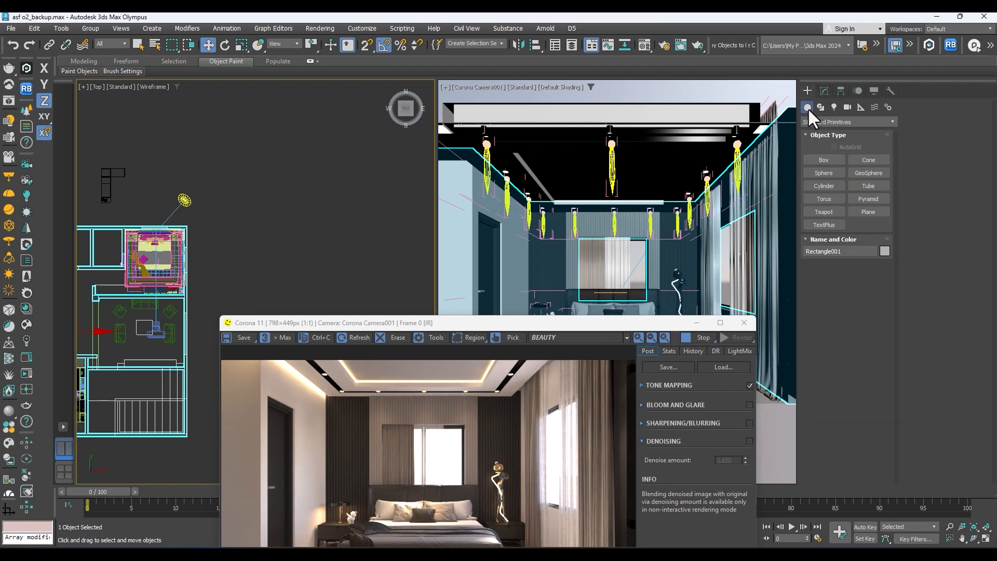
pyautogui.click(821, 108)
pyautogui.click(830, 184)
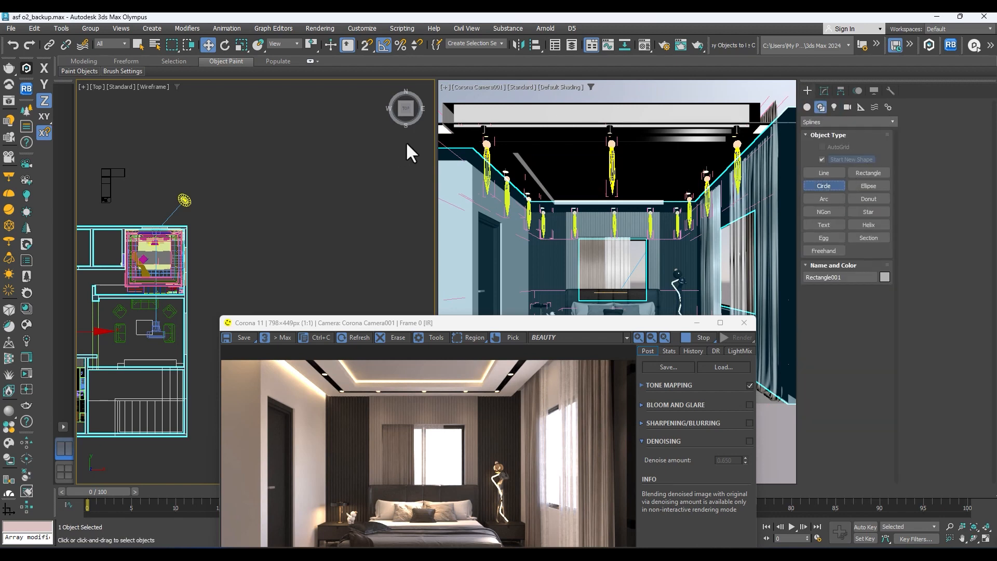
pyautogui.scroll(-4, 364, 177)
pyautogui.moveTo(228, 233); pyautogui.dragTo(286, 266)
pyautogui.moveTo(276, 261); pyautogui.dragTo(220, 203, button='middle')
pyautogui.press('w')
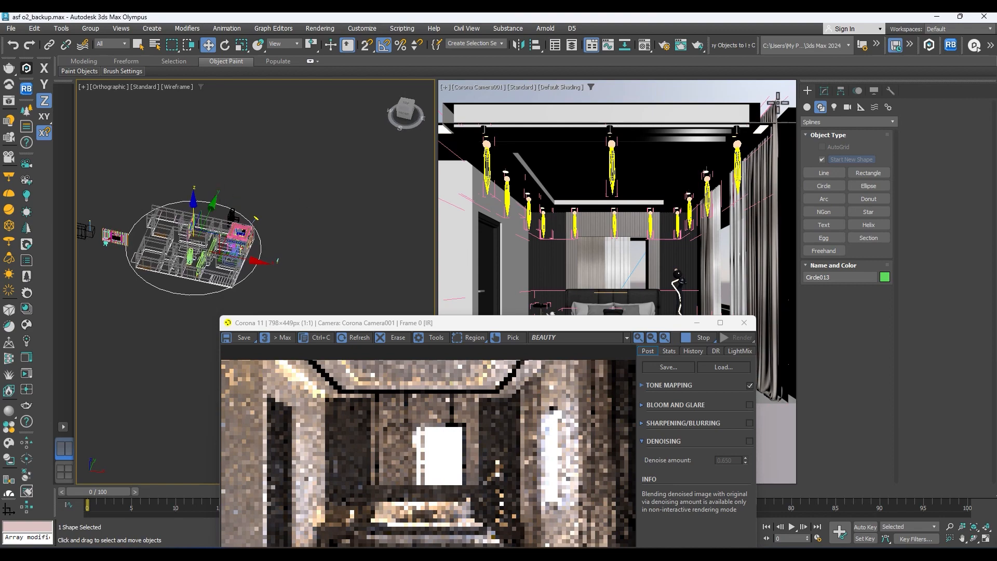
# Add an Extrude modifier to the circle, try an amount of 78.518", and undo that height change
pyautogui.click(824, 90)
pyautogui.click(829, 133)
pyautogui.moveTo(876, 358); pyautogui.dragTo(675, 415)
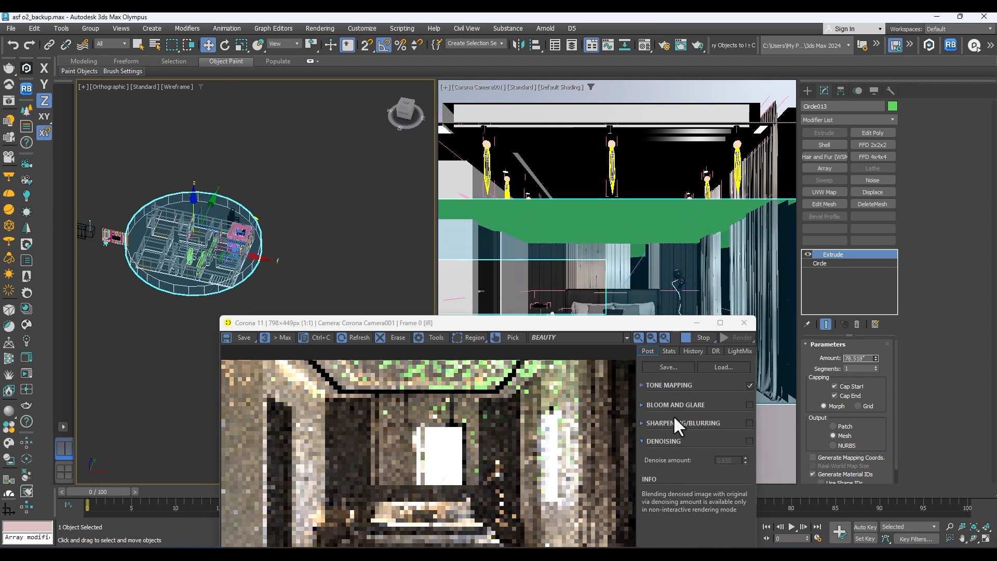
pyautogui.click(587, 213)
pyautogui.hotkey('ctrl', 'z')
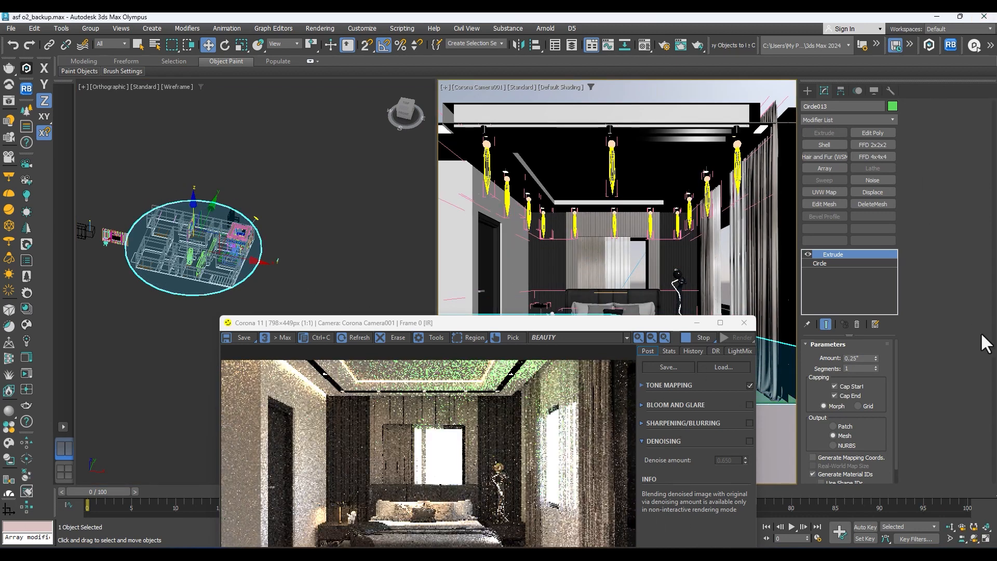
# Shade the orthographic view, set the circle's extrusion amount to 240", and turn off both Cap Start and Cap End
pyautogui.scroll(-2, 293, 239)
pyautogui.press('F3')
pyautogui.scroll(2, 233, 245)
pyautogui.moveTo(376, 299)
pyautogui.keyDown('alt'); pyautogui.mouseDown(button='middle')
pyautogui.moveTo(310, 282)
pyautogui.moveTo(275, 259)
pyautogui.mouseUp(button='middle'); pyautogui.keyUp('alt')
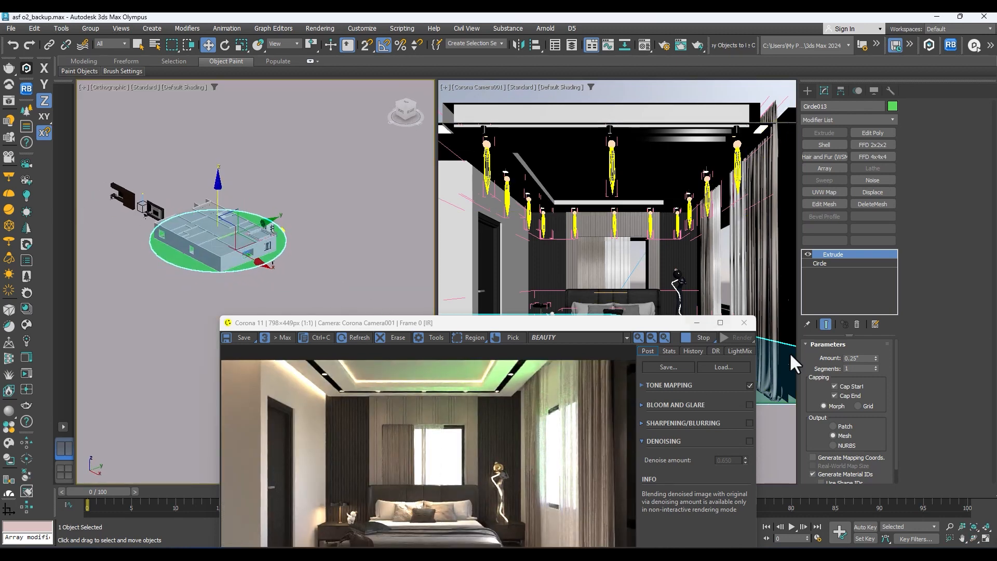
pyautogui.doubleClick(868, 359)
pyautogui.write('240')
pyautogui.press('Return')
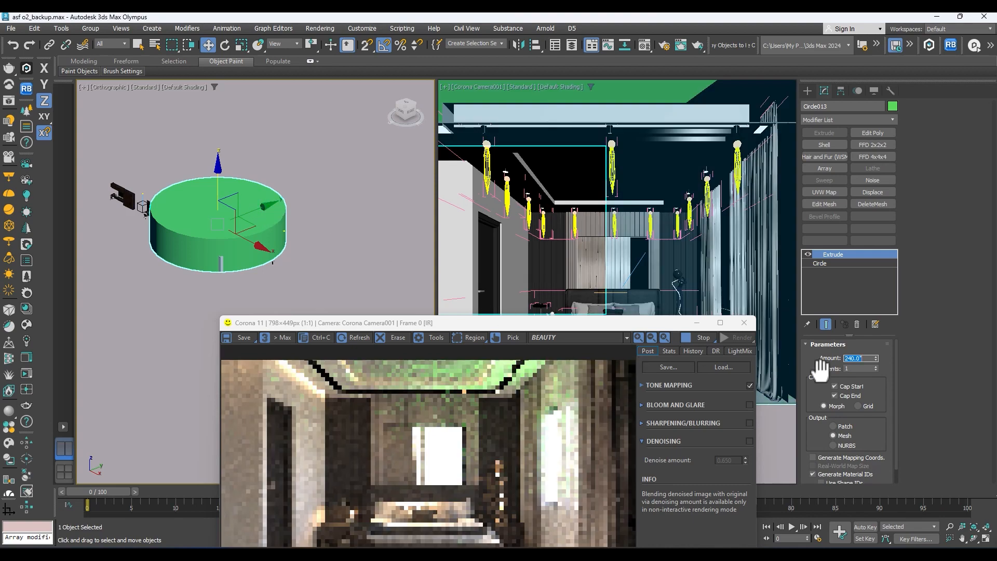
pyautogui.click(833, 385)
pyautogui.click(834, 396)
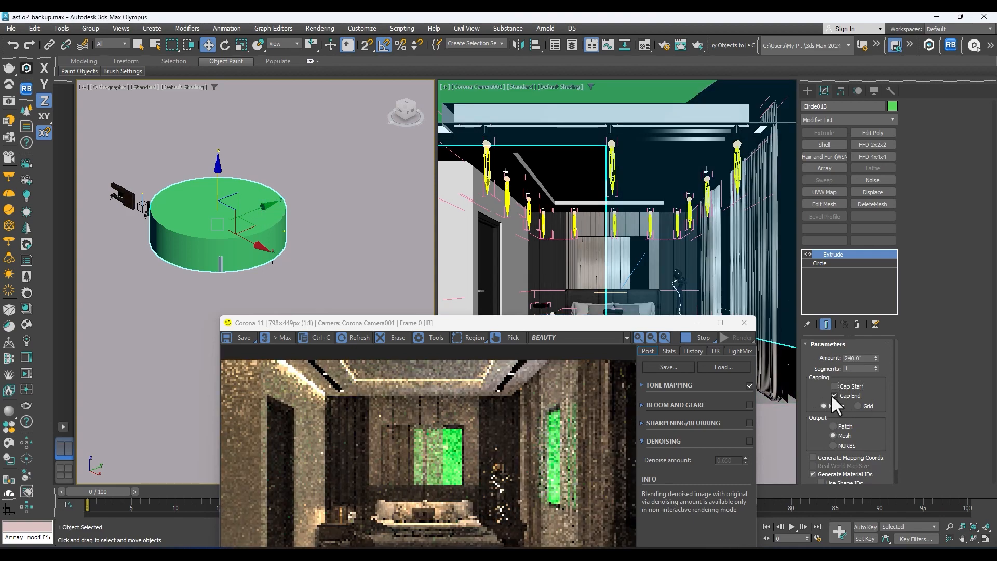
# Scale the open ring up slightly so it stands farther out from the building
pyautogui.scroll(3, 258, 245)
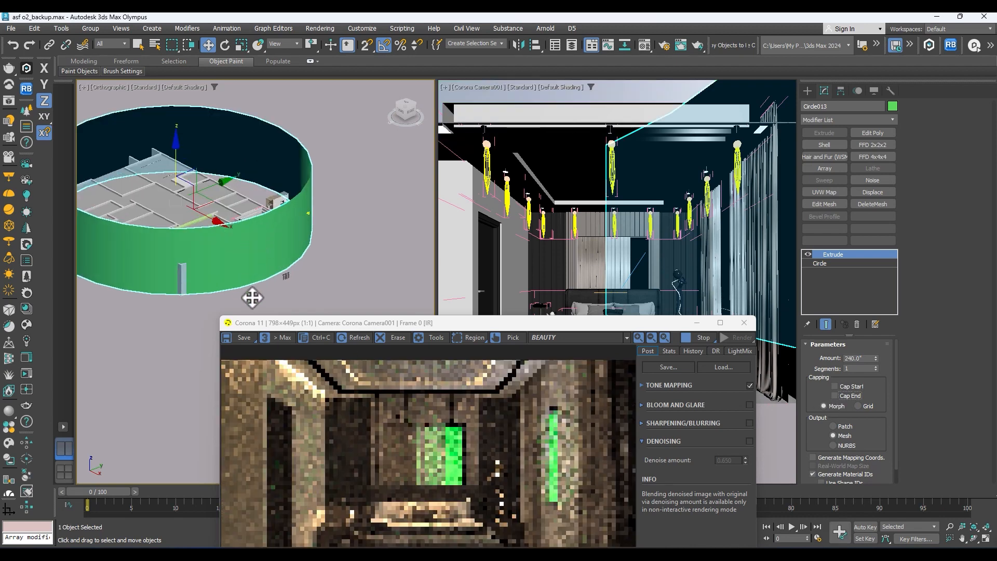
pyautogui.keyDown('alt'); pyautogui.moveTo(249, 291); pyautogui.dragTo(292, 291, button='middle'); pyautogui.keyUp('alt')
pyautogui.press('r')
pyautogui.moveTo(193, 224); pyautogui.dragTo(188, 217)
pyautogui.press('w')
pyautogui.keyDown('alt'); pyautogui.moveTo(270, 253); pyautogui.dragTo(272, 263, button='middle'); pyautogui.keyUp('alt')
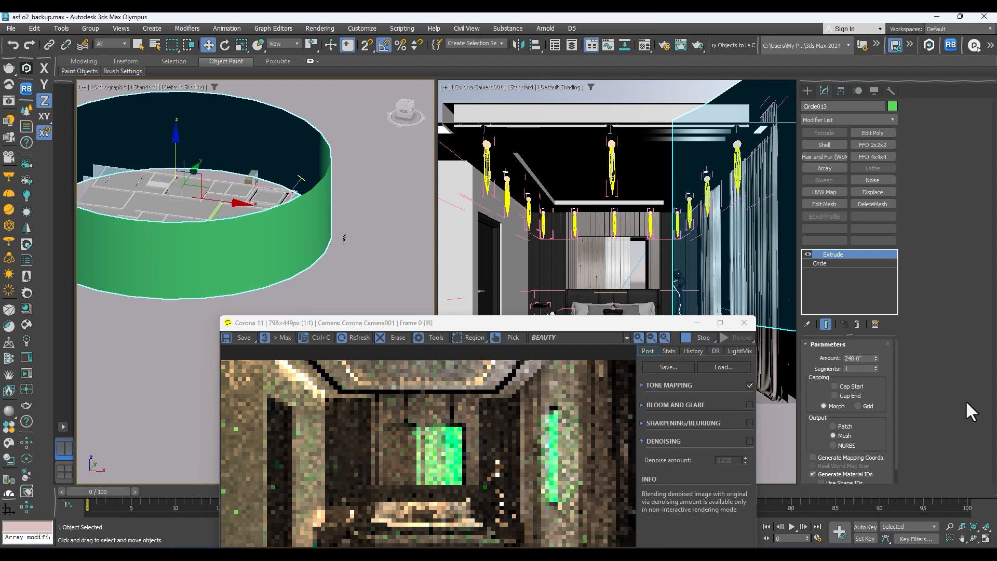
# Set the base circle's interpolation steps to 40 to smooth the ring
pyautogui.click(823, 263)
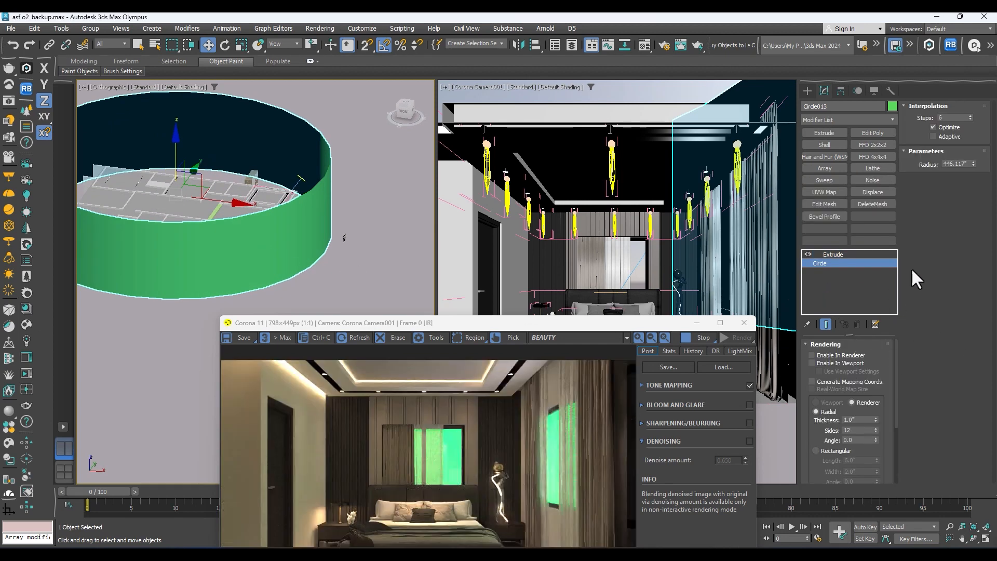
pyautogui.moveTo(954, 118); pyautogui.dragTo(874, 128)
pyautogui.write('40')
pyautogui.press('Return')
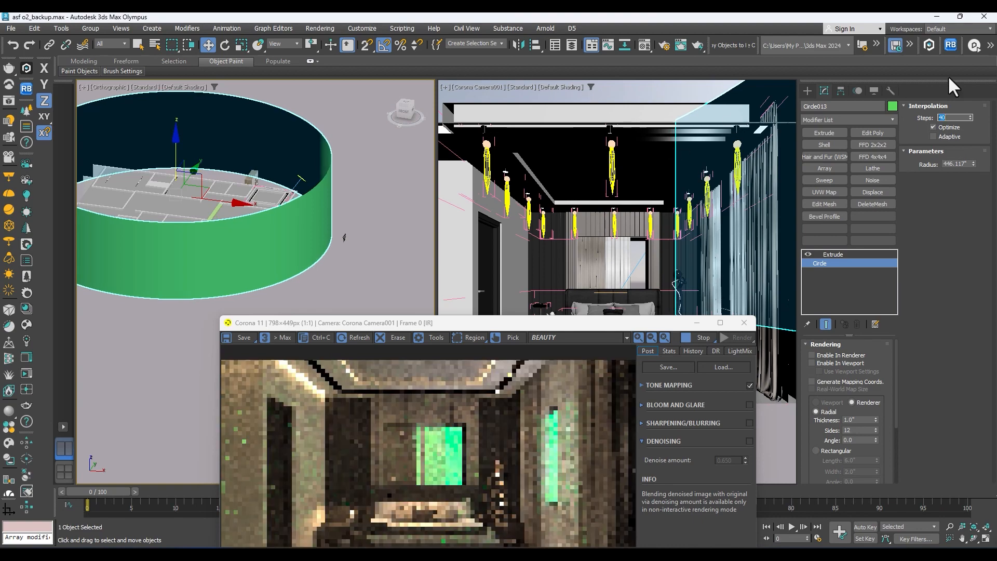
pyautogui.scroll(-2, 271, 143)
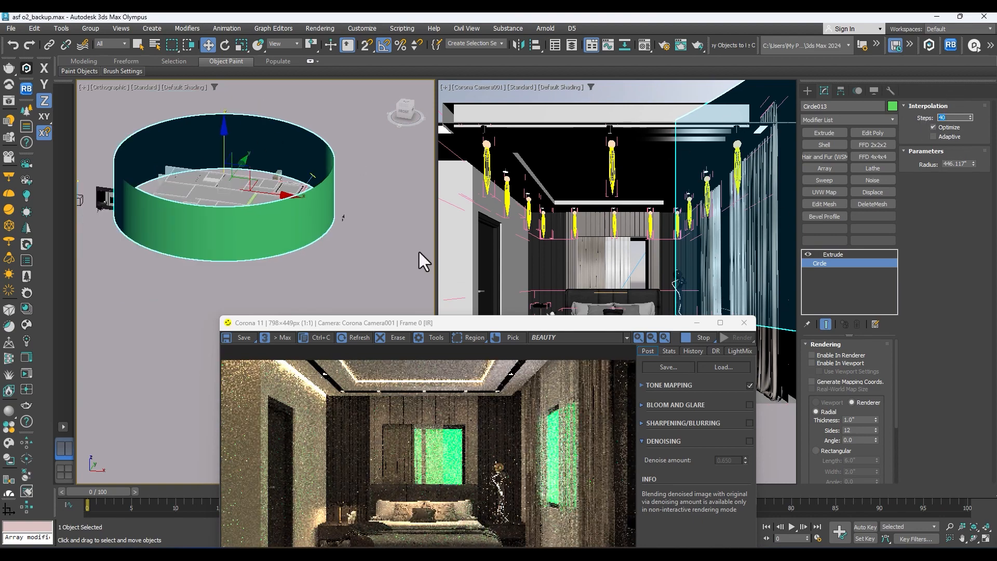
# Bring the whole render into sight and inspect how the ring looks through the bedroom windows
pyautogui.moveTo(479, 323); pyautogui.dragTo(502, 172)
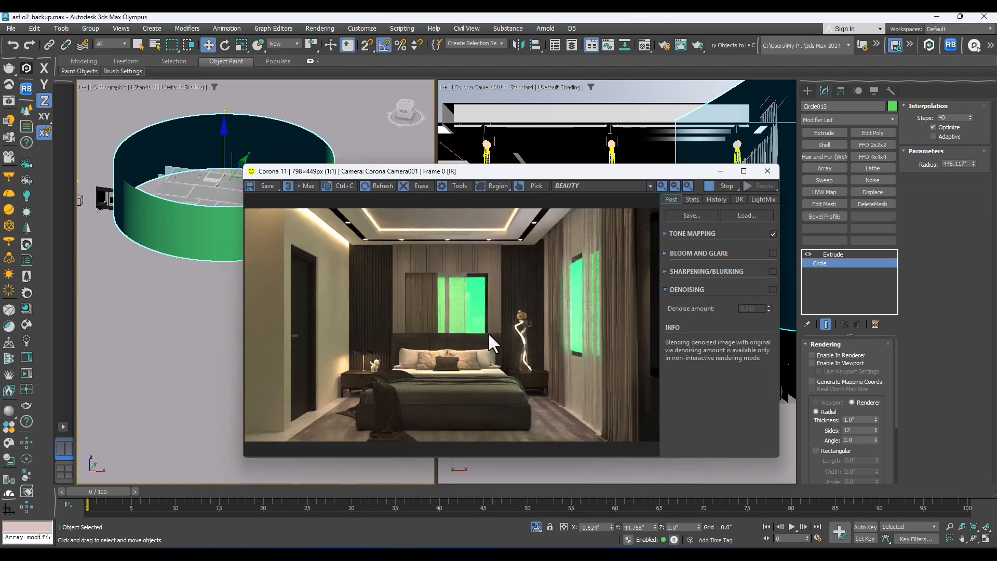
pyautogui.scroll(1, 491, 343)
pyautogui.scroll(-1, 527, 251)
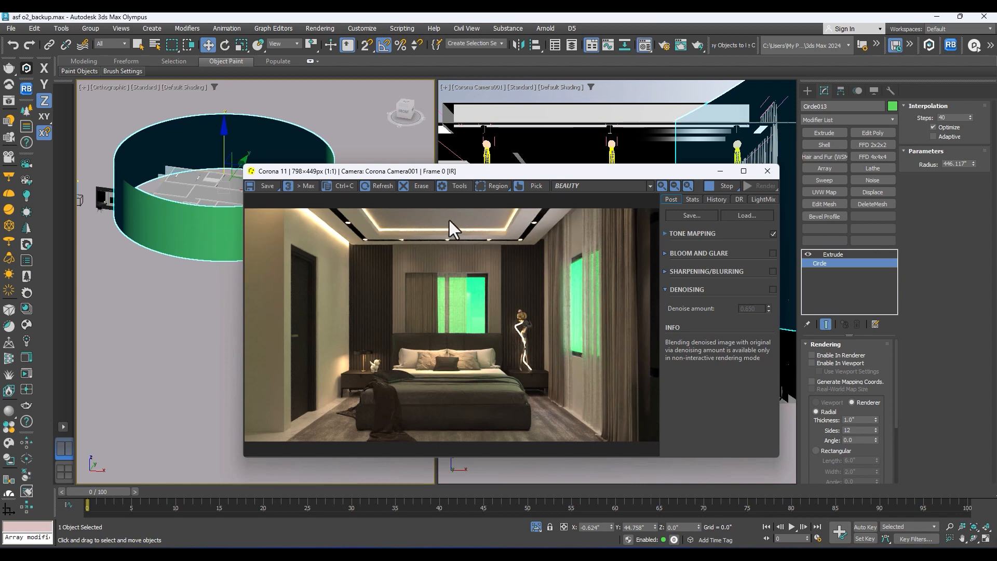
# Open the Material Editor and switch it from compact to Slate mode
pyautogui.press('m')
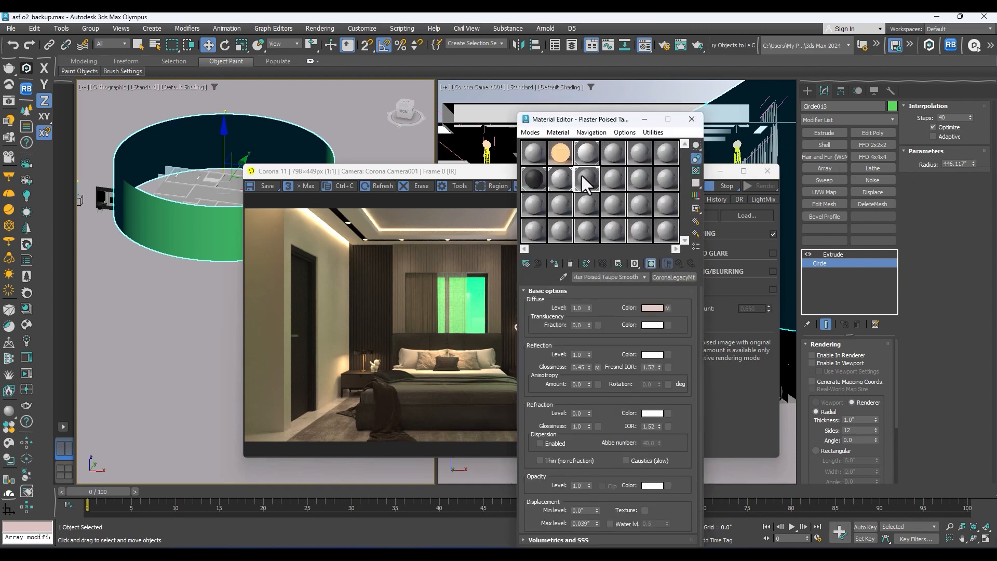
pyautogui.click(560, 205)
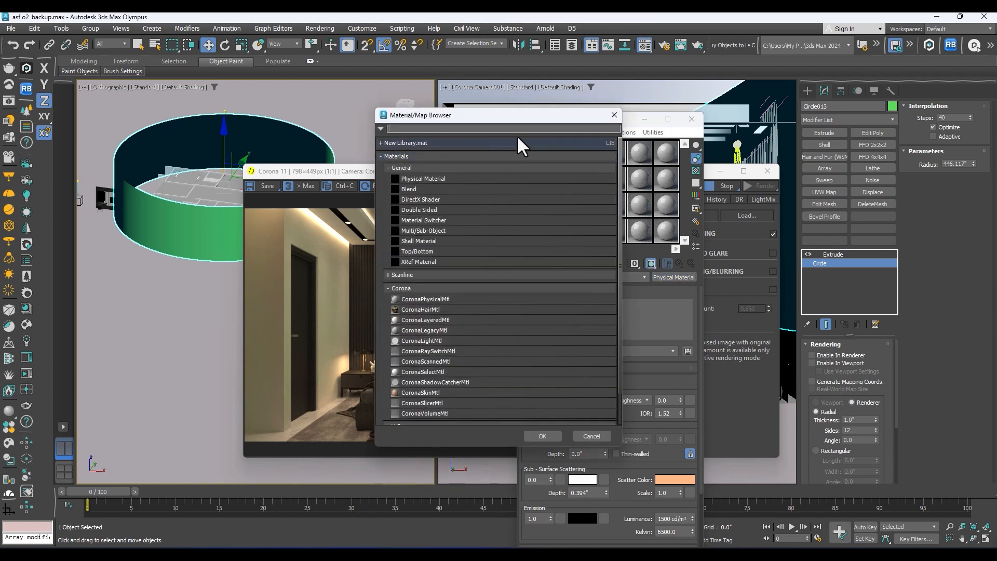
pyautogui.click(614, 114)
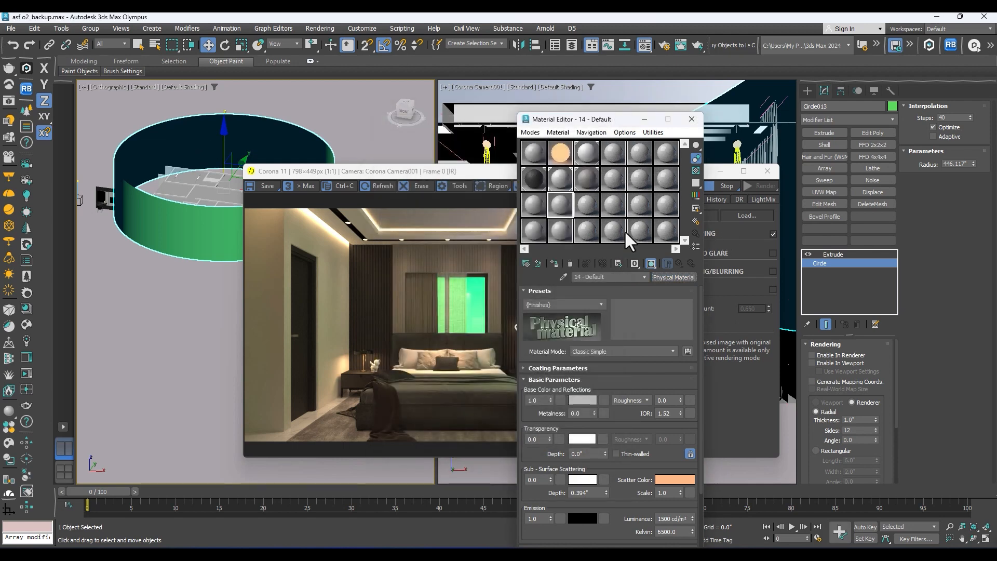
pyautogui.moveTo(586, 120); pyautogui.dragTo(518, 107)
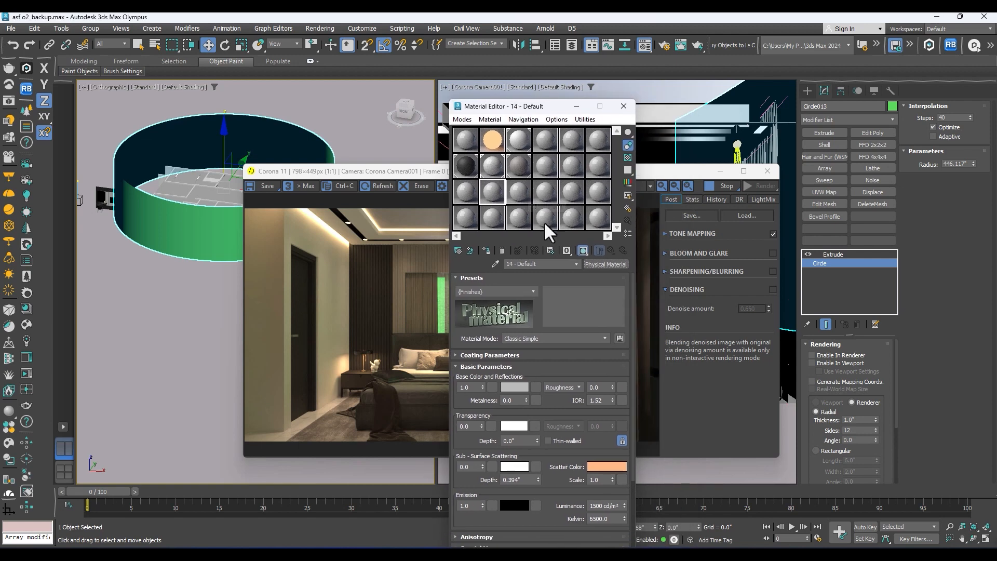
pyautogui.click(483, 122)
pyautogui.click(486, 122)
pyautogui.click(472, 119)
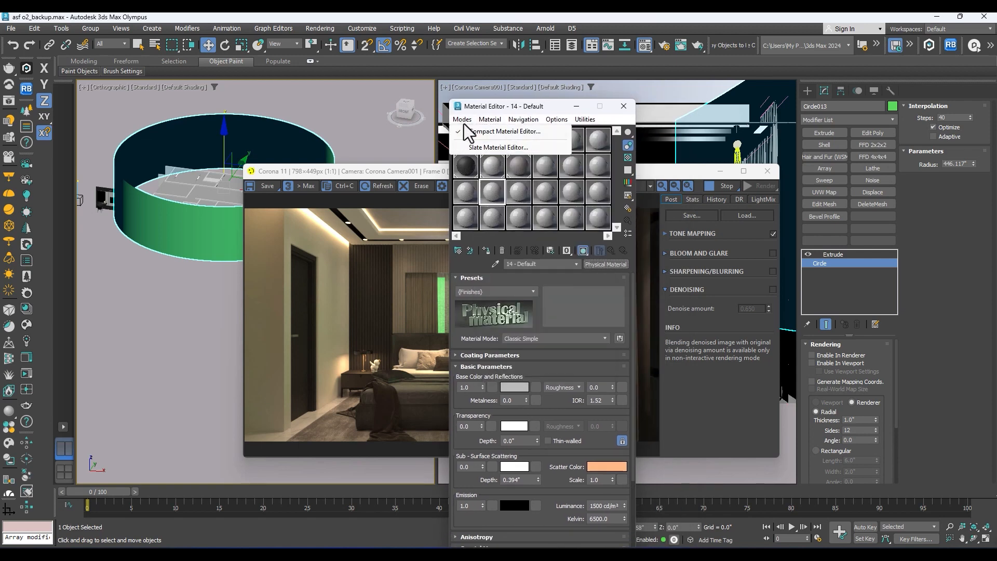
pyautogui.click(476, 149)
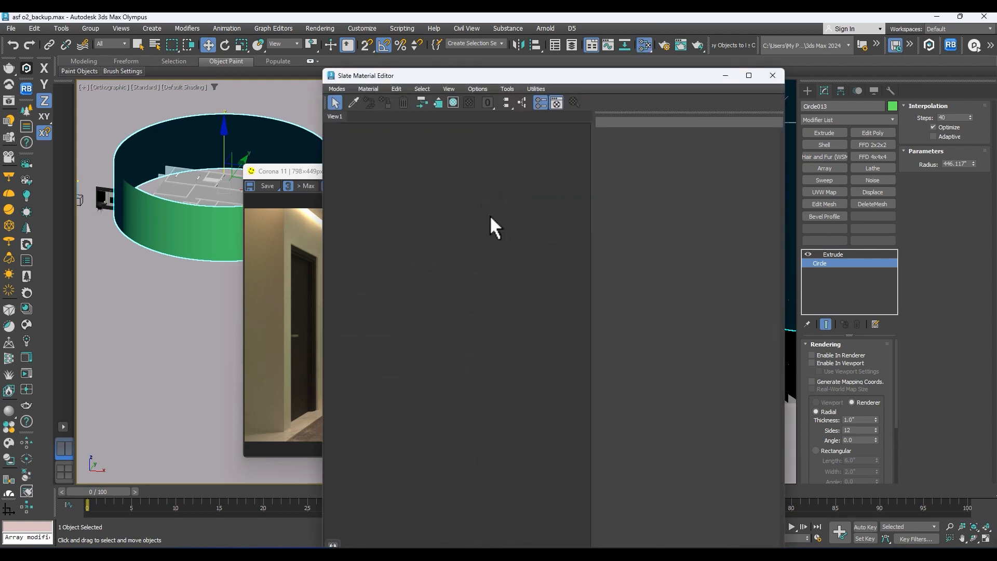
# Create a CoronaLegacyMtl material in the empty Slate view
pyautogui.rightClick(453, 189)
pyautogui.click(530, 220)
pyautogui.rightClick(470, 193)
pyautogui.moveTo(513, 197)
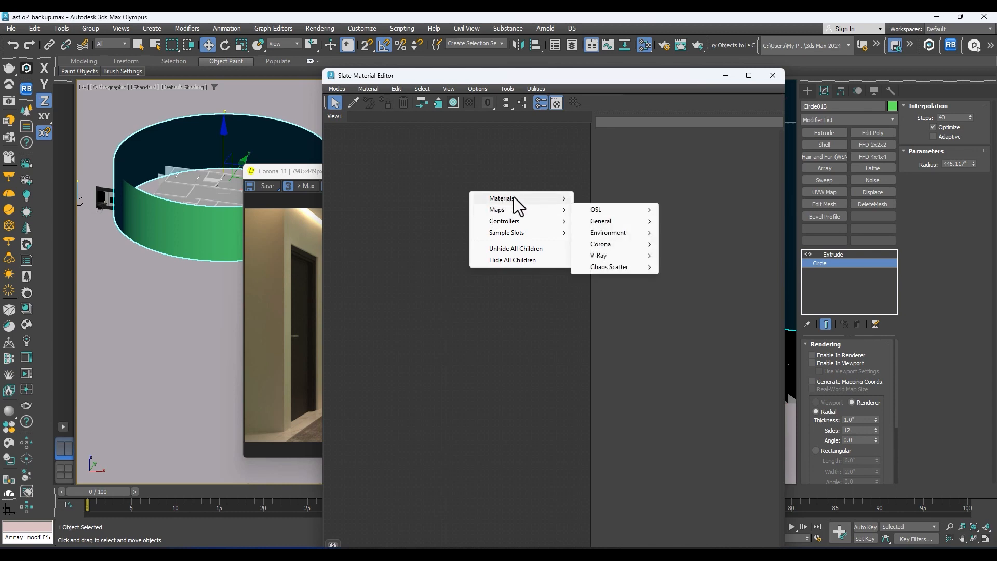
pyautogui.moveTo(601, 221)
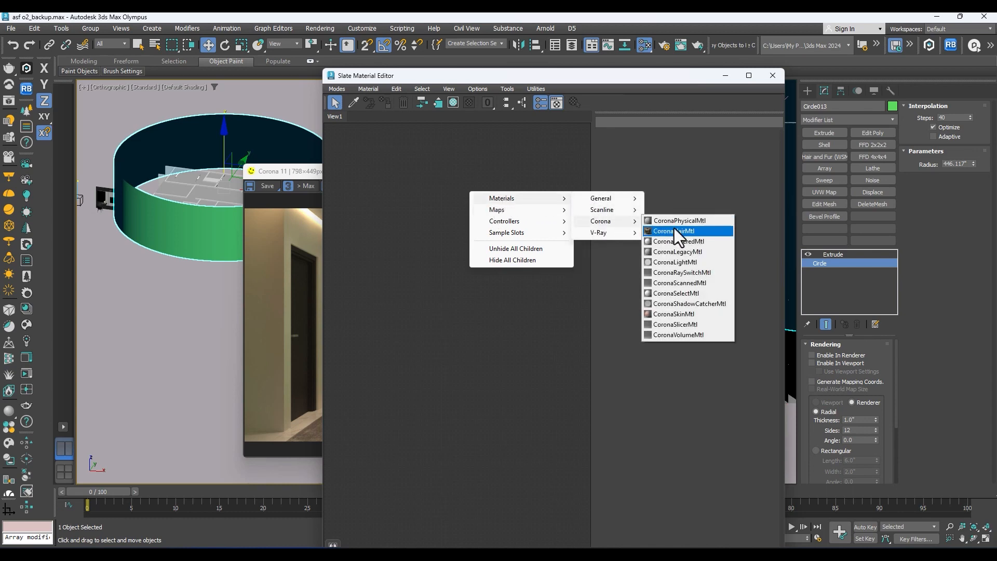
pyautogui.click(684, 253)
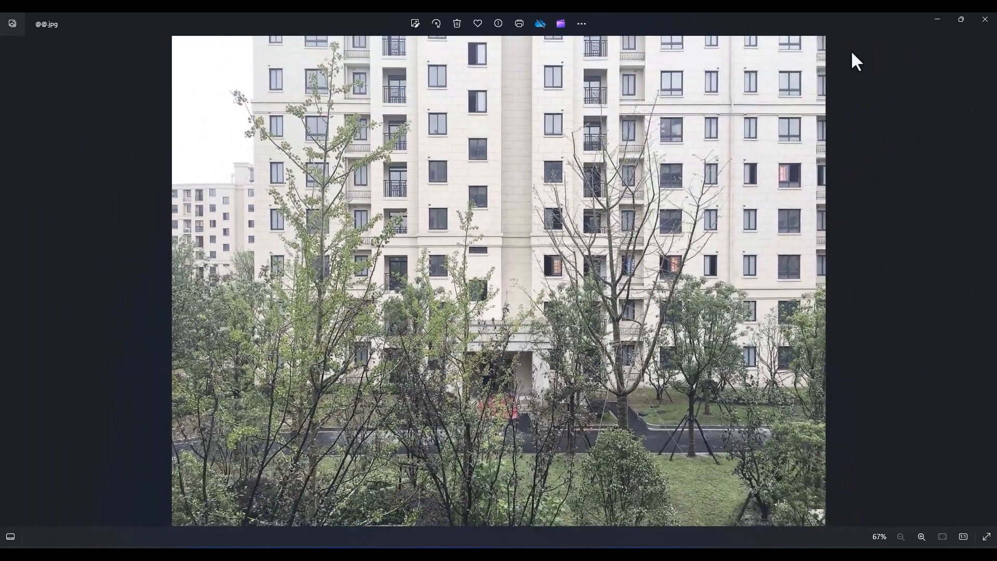
# Close the photo preview out of the way and connect the @@.jpg bitmap to the material's Diffuse color
pyautogui.click(937, 19)
pyautogui.moveTo(42, 241); pyautogui.dragTo(156, 246)
pyautogui.scroll(1, 211, 244)
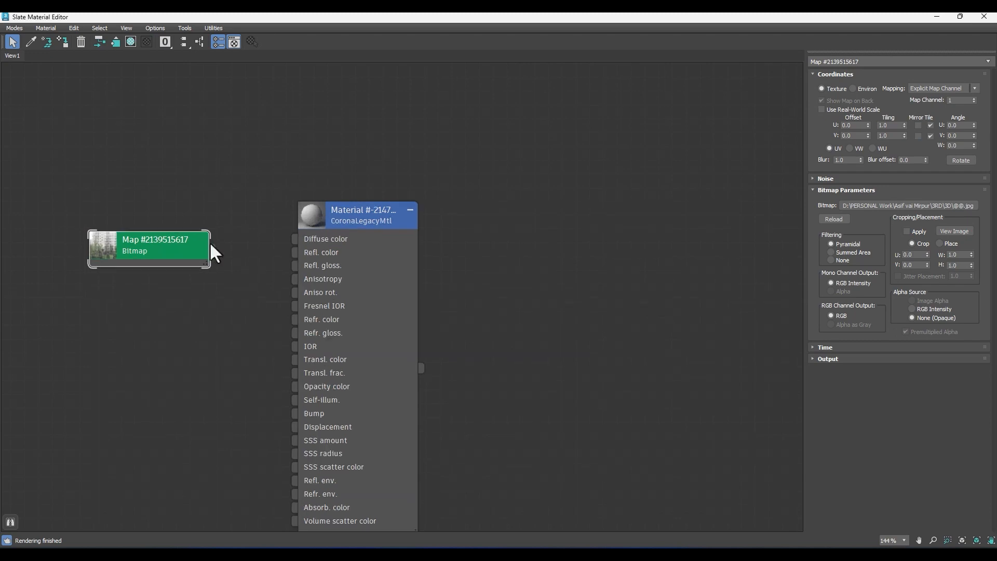
pyautogui.moveTo(268, 226); pyautogui.dragTo(293, 238)
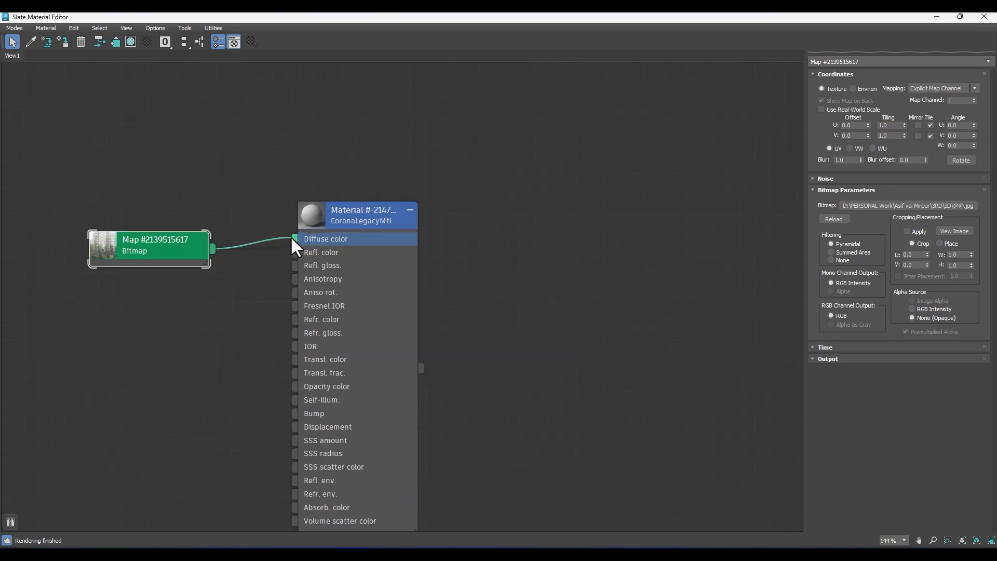
# Show the new material's parameters and arrange the Slate editor and render window so the ring stays in sight
pyautogui.moveTo(917, 17); pyautogui.dragTo(184, 272)
pyautogui.scroll(-6, 130, 288)
pyautogui.moveTo(177, 311); pyautogui.dragTo(97, 313, button='middle')
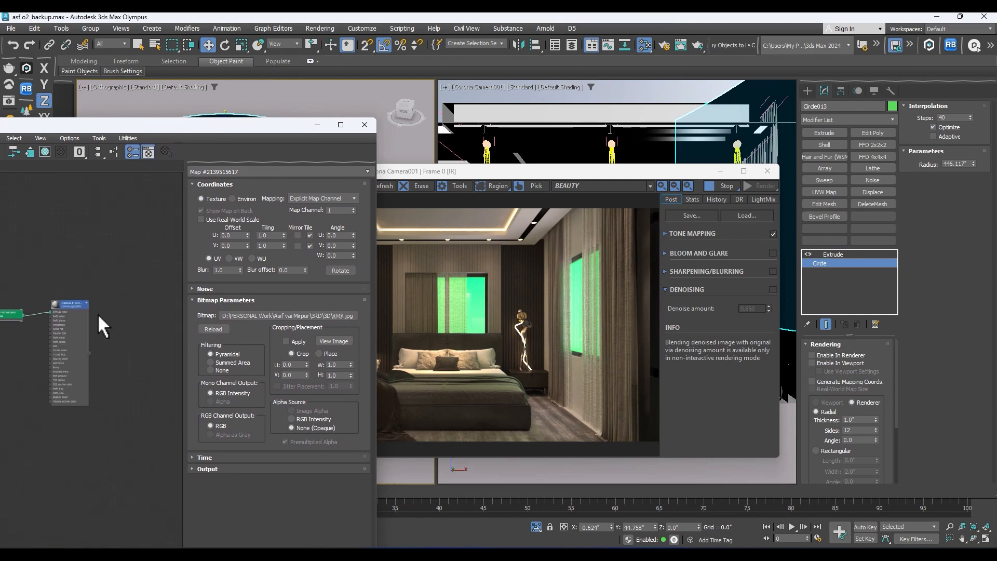
pyautogui.scroll(2, 98, 313)
pyautogui.click(64, 298)
pyautogui.moveTo(481, 172); pyautogui.dragTo(538, 210)
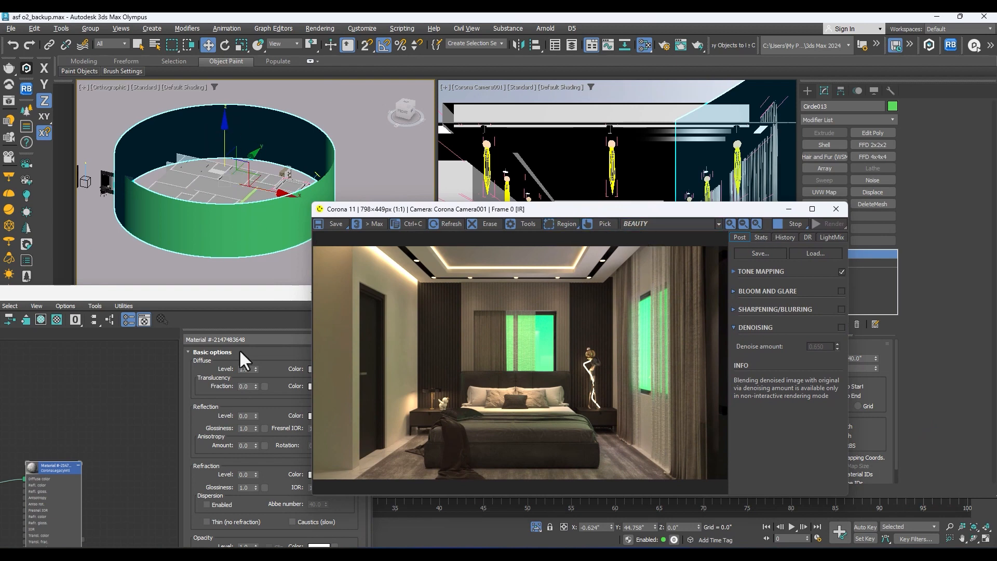
pyautogui.moveTo(201, 292); pyautogui.dragTo(262, 292)
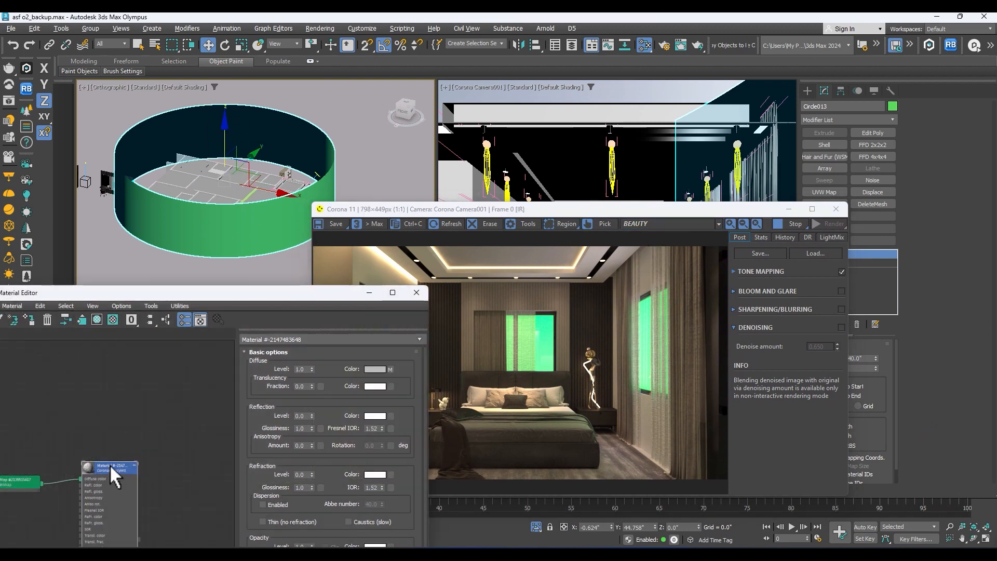
# Assign the photo material to the ring around the building, replacing the existing material of the same name
pyautogui.moveTo(110, 466); pyautogui.dragTo(82, 416)
pyautogui.moveTo(112, 489); pyautogui.dragTo(223, 247)
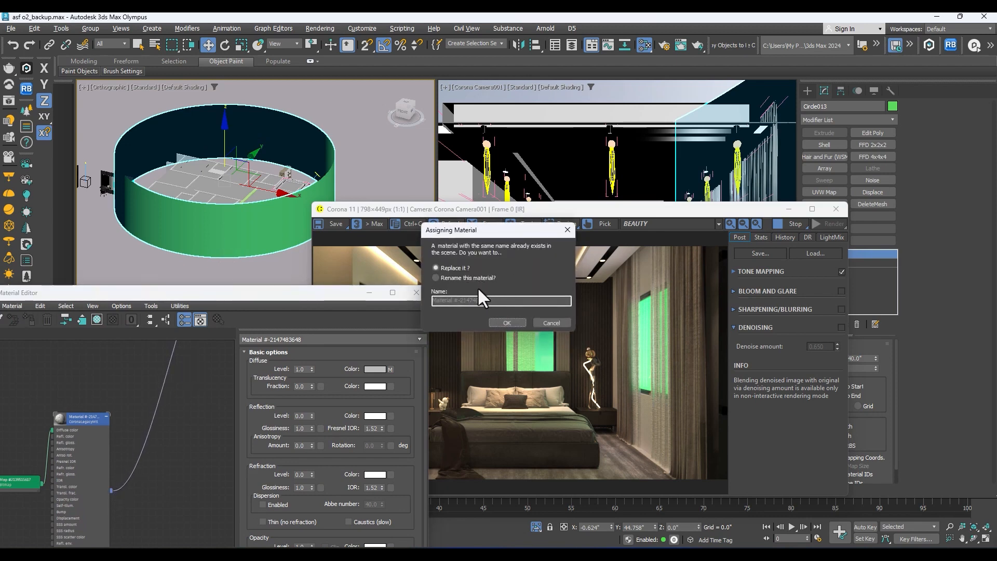
pyautogui.click(505, 323)
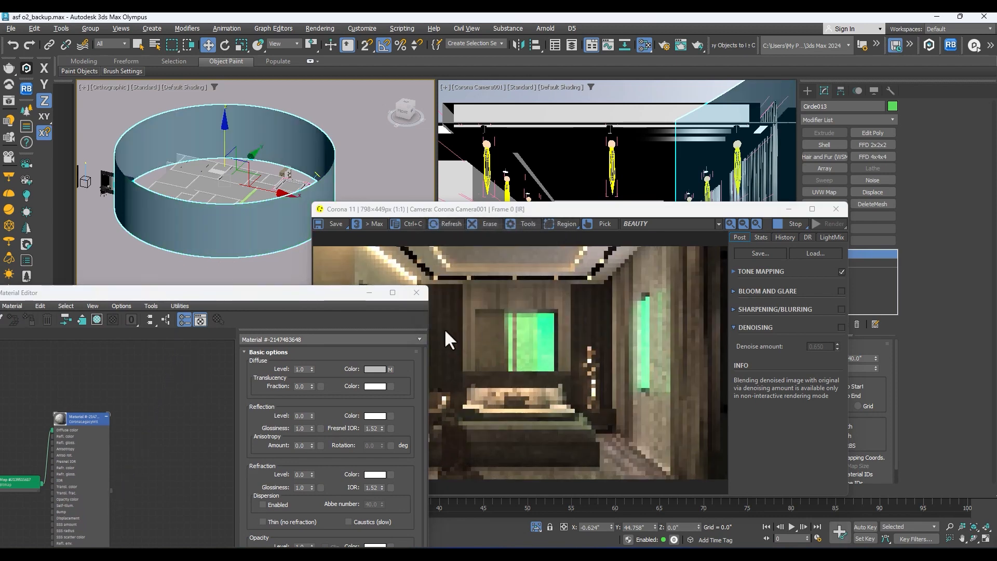
# Add a UVW Map modifier to the ring and set its mapping to Box
pyautogui.moveTo(619, 209); pyautogui.dragTo(442, 244)
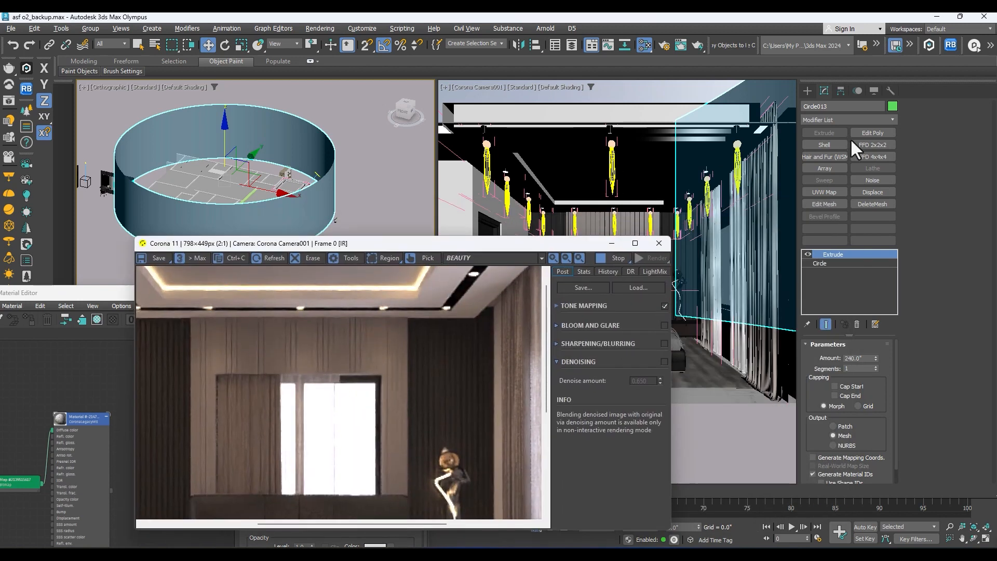
pyautogui.click(824, 192)
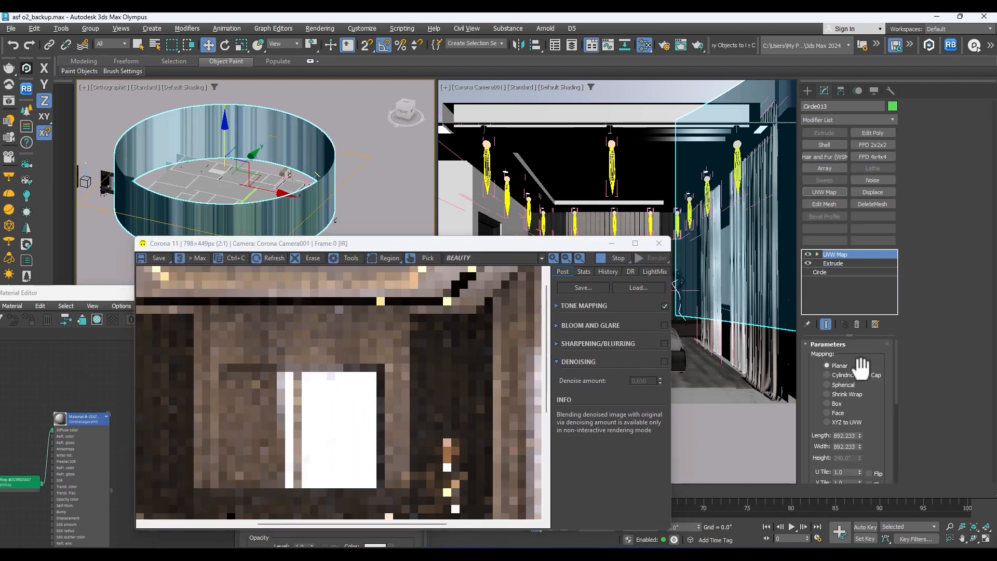
pyautogui.click(827, 404)
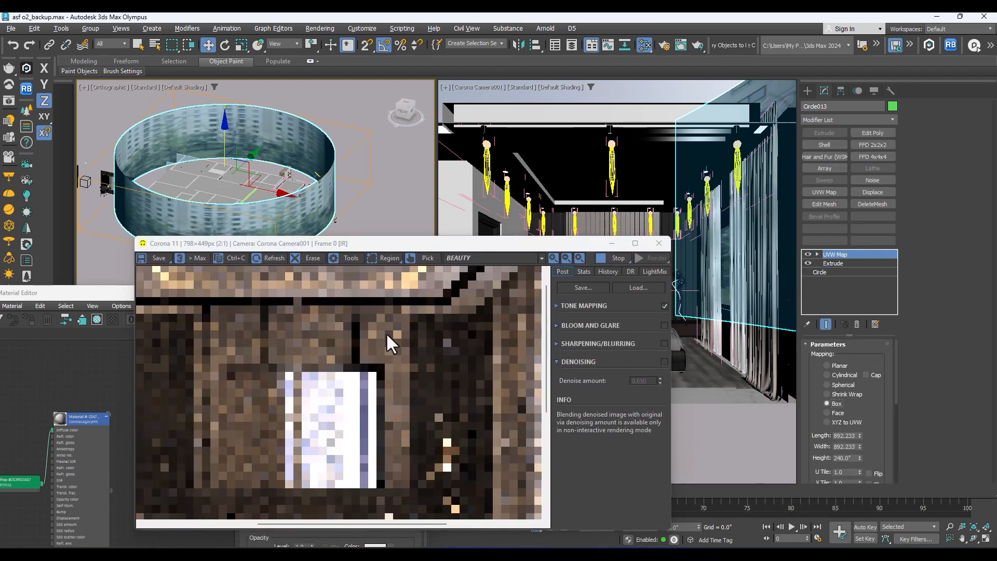
# Move the render window clear of the material parameters and inspect the photo backdrop through the bedroom windows
pyautogui.moveTo(419, 243); pyautogui.dragTo(484, 69)
pyautogui.scroll(1, 450, 214)
pyautogui.scroll(-2, 448, 234)
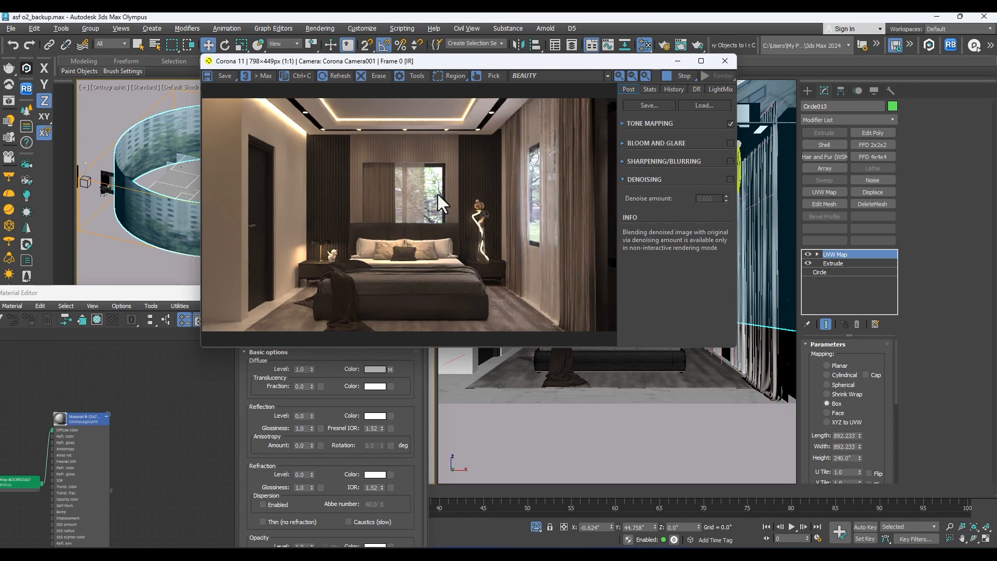
# Check the backdrop in the render, and rearrange the render window and Slate editor so the whole ring is in view
pyautogui.scroll(1, 433, 211)
pyautogui.scroll(-1, 415, 218)
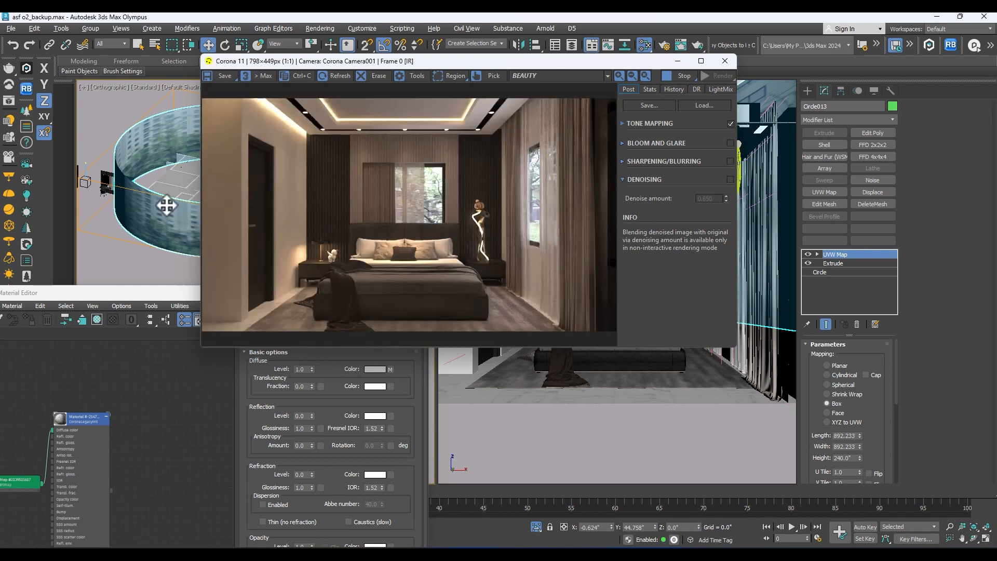
pyautogui.moveTo(419, 66); pyautogui.dragTo(619, 67)
pyautogui.moveTo(260, 295); pyautogui.dragTo(656, 103)
pyautogui.moveTo(541, 237); pyautogui.dragTo(558, 213, button='middle')
# Create a new CoronaLightMtl beside the existing photo material in the Slate editor
pyautogui.rightClick(558, 212)
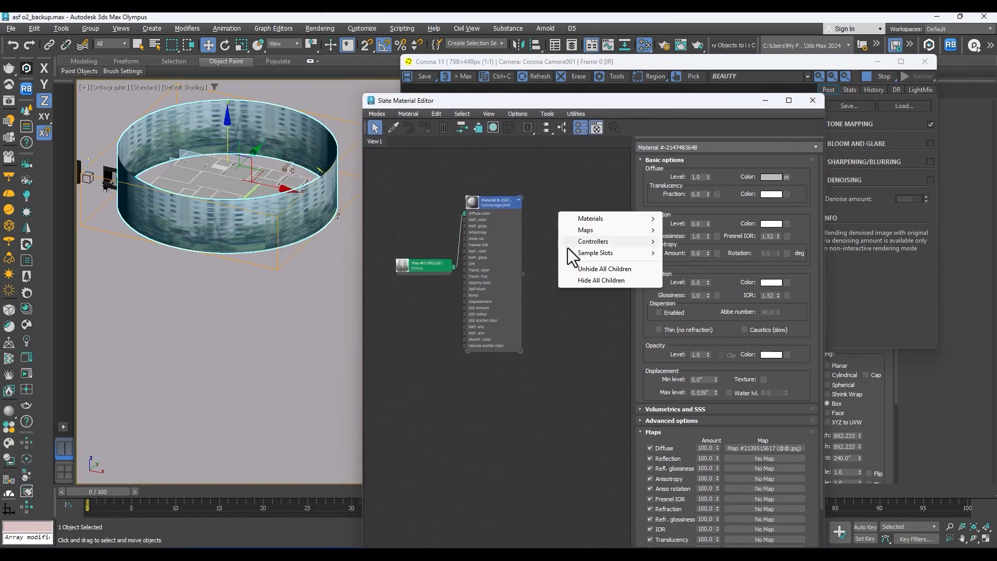
pyautogui.click(551, 210)
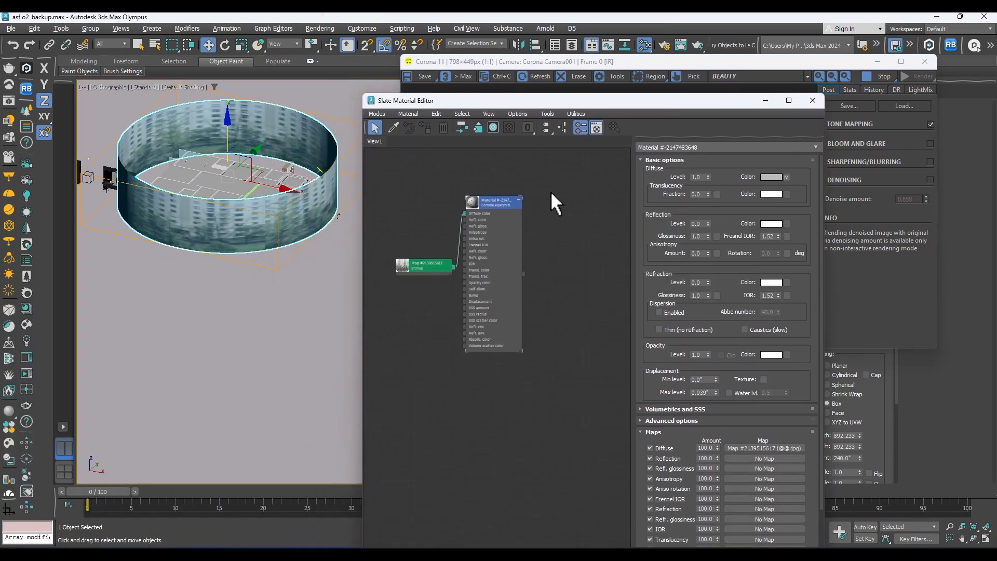
pyautogui.moveTo(555, 204); pyautogui.dragTo(504, 235, button='middle')
pyautogui.rightClick(521, 218)
pyautogui.moveTo(552, 237)
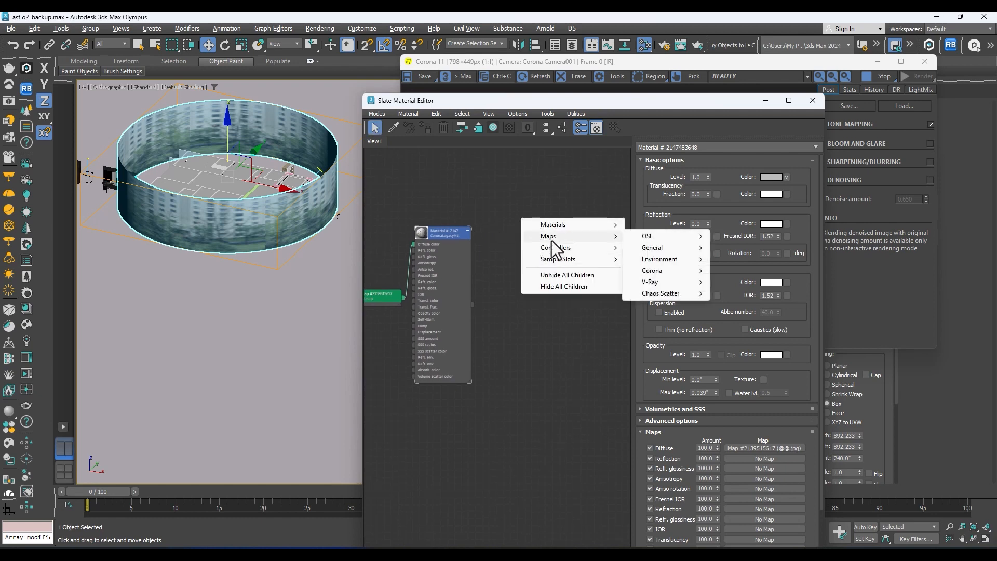
pyautogui.moveTo(581, 226)
pyautogui.moveTo(653, 248)
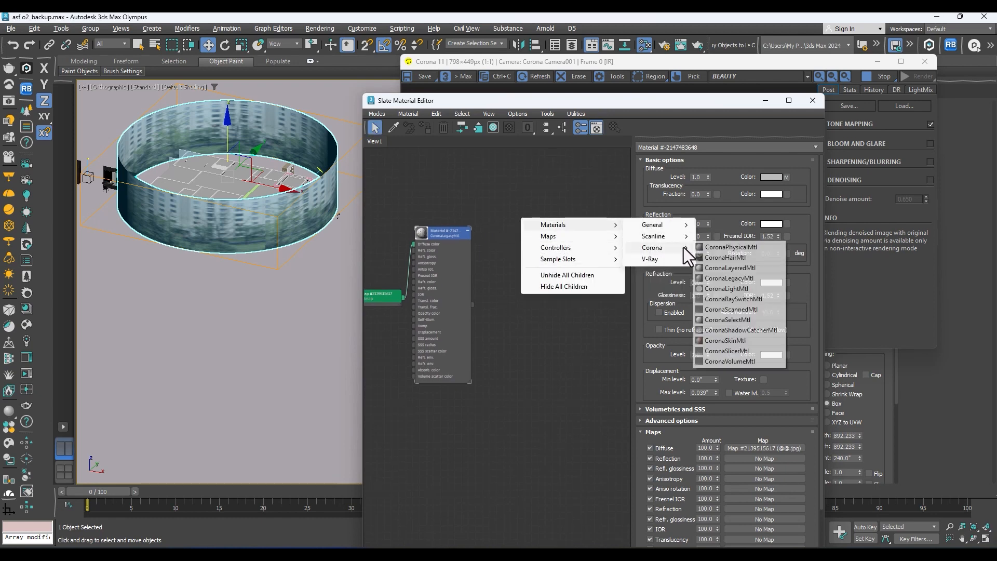
pyautogui.click(730, 291)
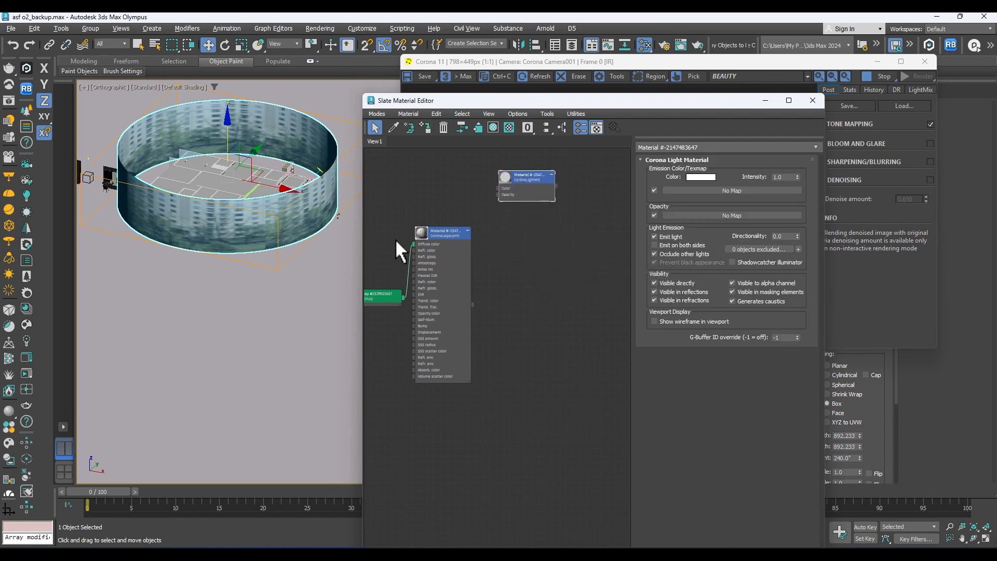
# Rewire the photo bitmap from the legacy material's diffuse slot to the light material's Color input, and place its node beside it
pyautogui.moveTo(419, 237); pyautogui.dragTo(441, 259, button='middle')
pyautogui.moveTo(435, 265); pyautogui.dragTo(515, 212)
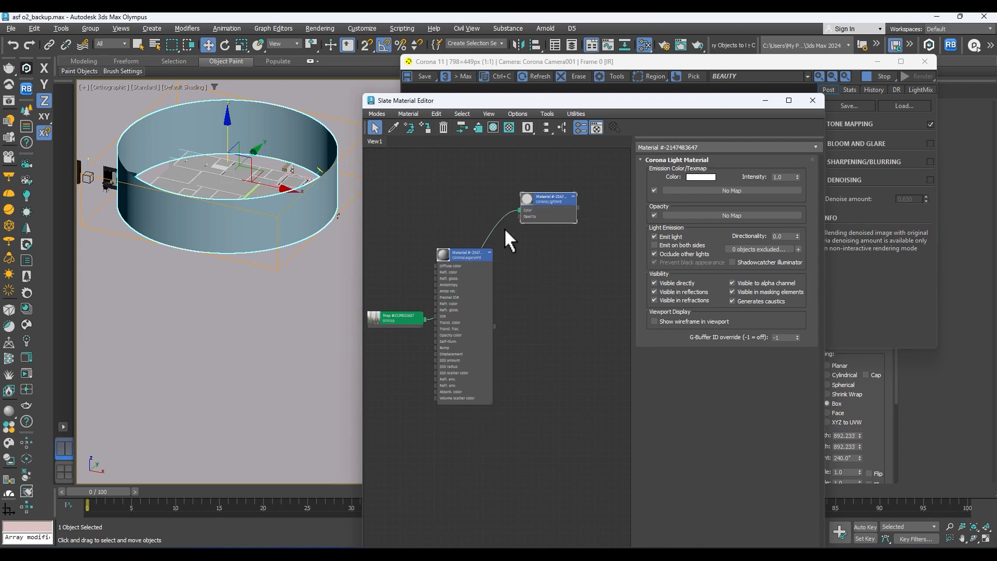
pyautogui.moveTo(387, 316); pyautogui.dragTo(421, 180)
pyautogui.scroll(1, 542, 213)
pyautogui.click(568, 193)
# Set the Corona light material's emission color to light grey and its intensity to 0.5
pyautogui.moveTo(602, 231); pyautogui.dragTo(595, 276, button='middle')
pyautogui.scroll(1, 547, 226)
pyautogui.moveTo(547, 225); pyautogui.dragTo(584, 231, button='middle')
pyautogui.click(699, 176)
pyautogui.moveTo(566, 389); pyautogui.dragTo(567, 385)
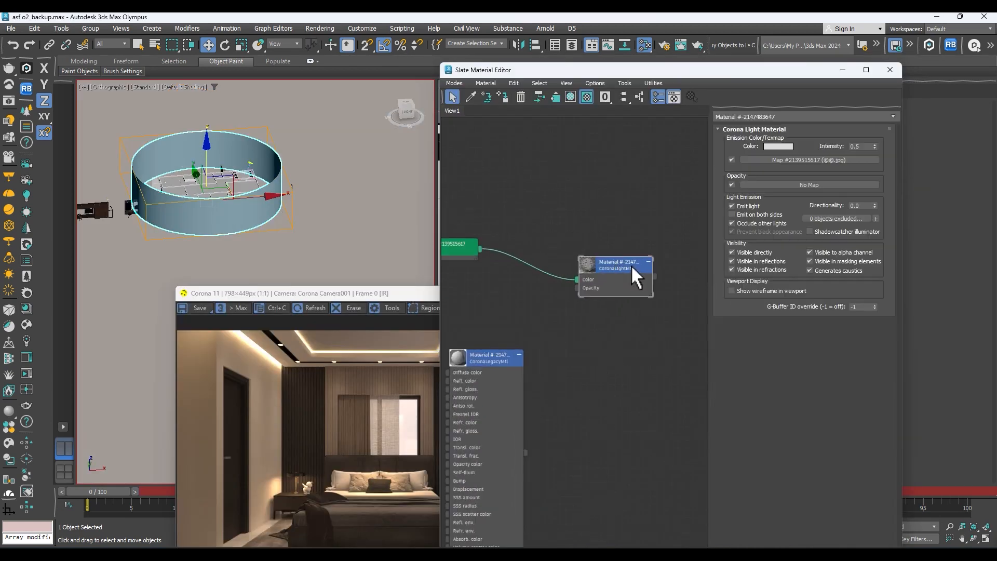
# Assign the light material to the ring, replacing the existing material of the same name, and uncover the full render
pyautogui.moveTo(653, 277); pyautogui.dragTo(224, 219)
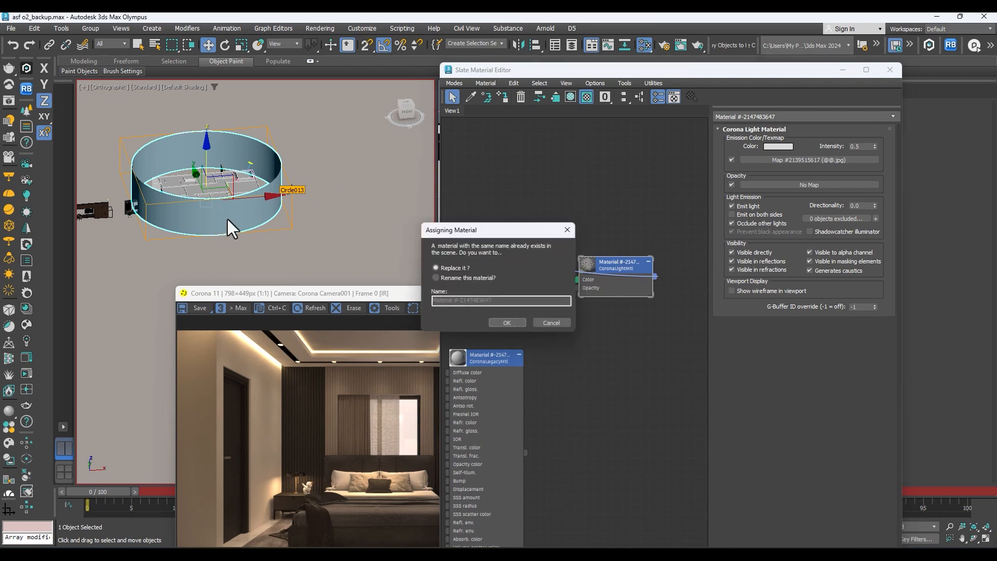
pyautogui.click(500, 323)
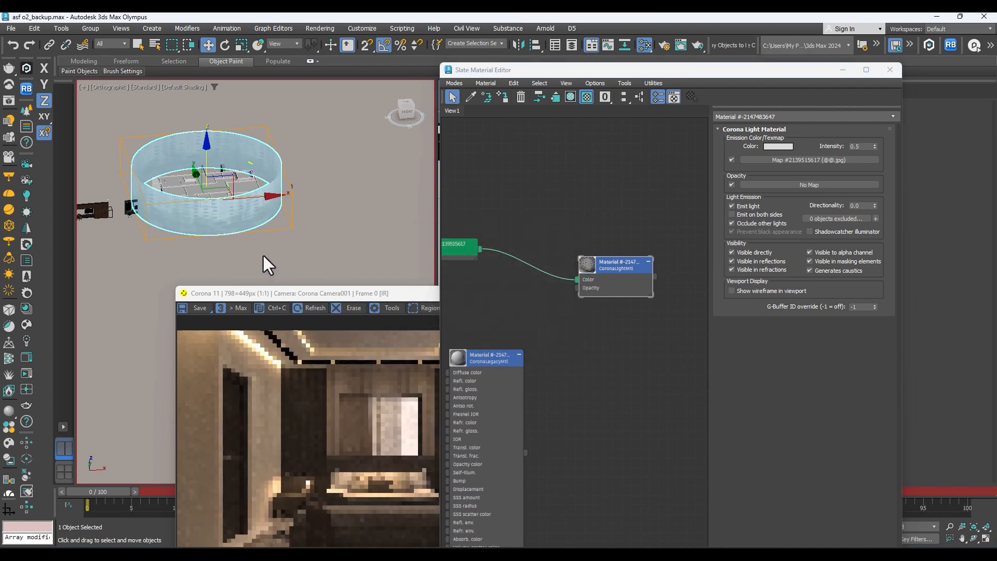
pyautogui.scroll(3, 267, 259)
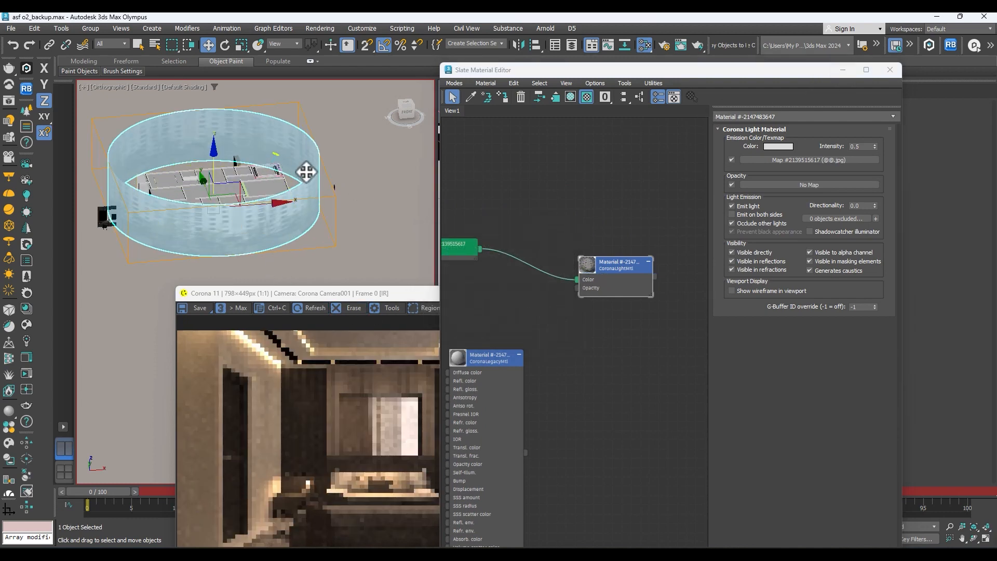
pyautogui.scroll(3, 259, 229)
pyautogui.moveTo(353, 296); pyautogui.dragTo(202, 338)
pyautogui.scroll(-2, 247, 222)
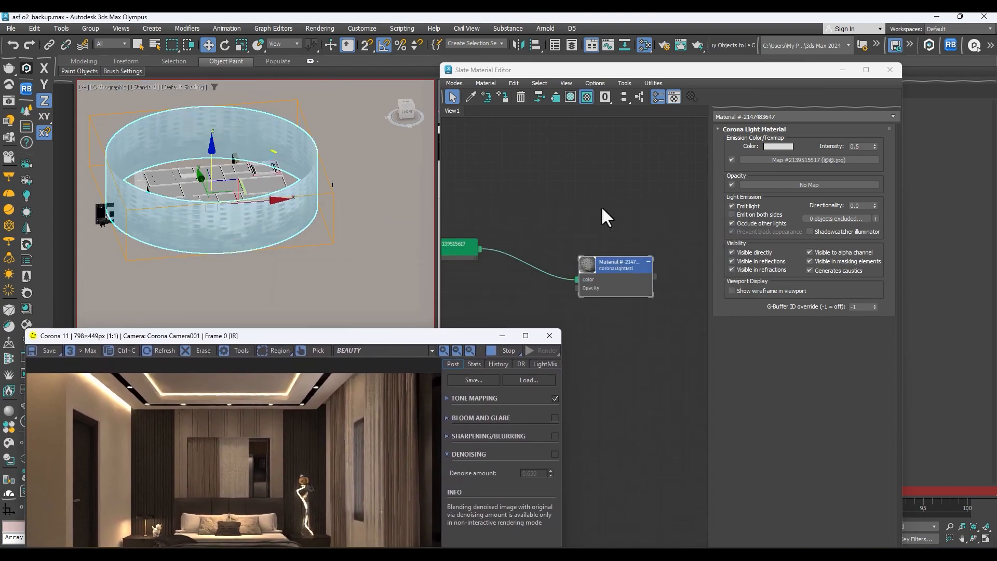
# Set the light material's emission intensity to 2.0
pyautogui.click(834, 148)
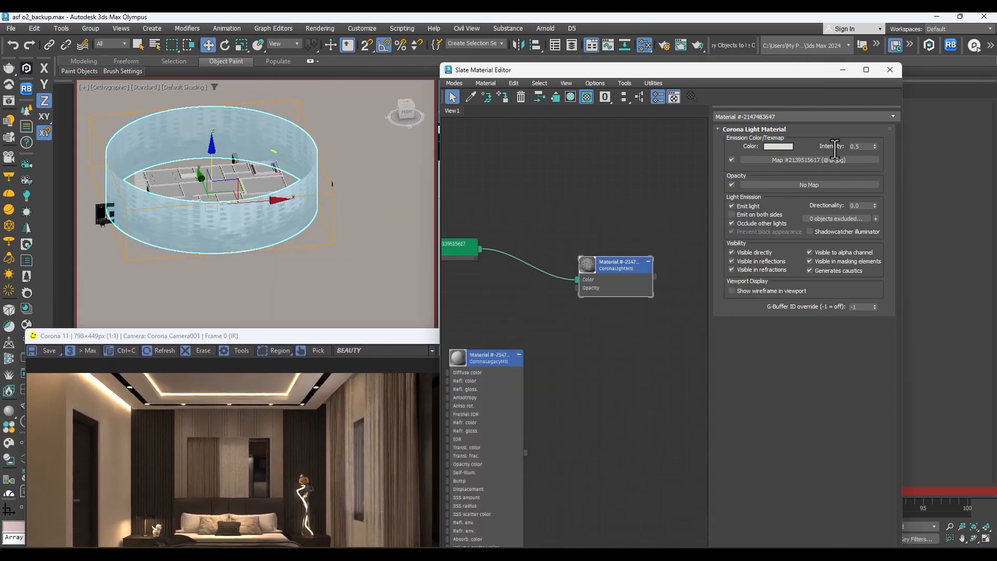
pyautogui.write('3')
pyautogui.press('Return')
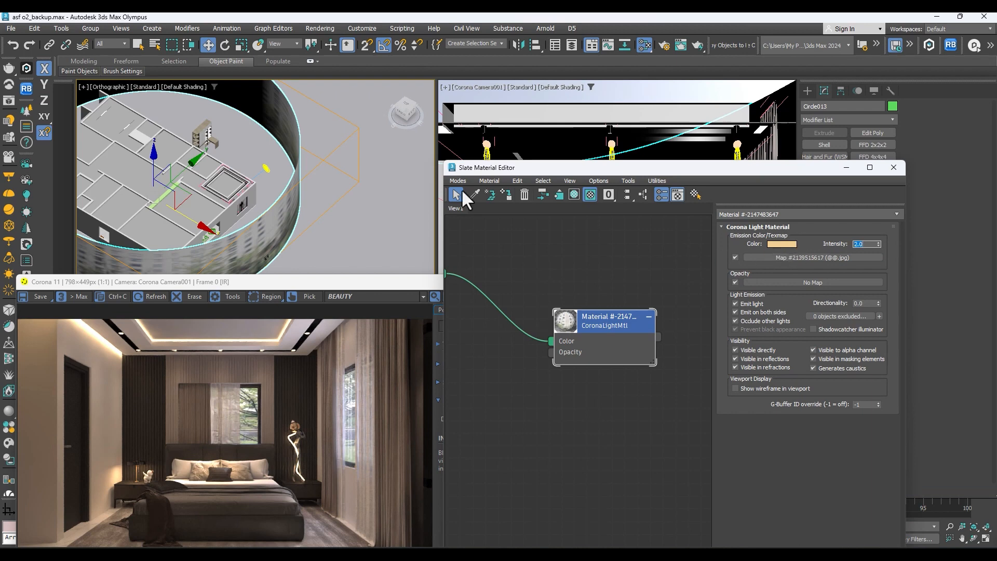
# Examine how the photo texture is mapped around the ring from several angles, and minimize the Slate editor
pyautogui.scroll(-3, 321, 197)
pyautogui.scroll(5, 289, 205)
pyautogui.scroll(1, 322, 211)
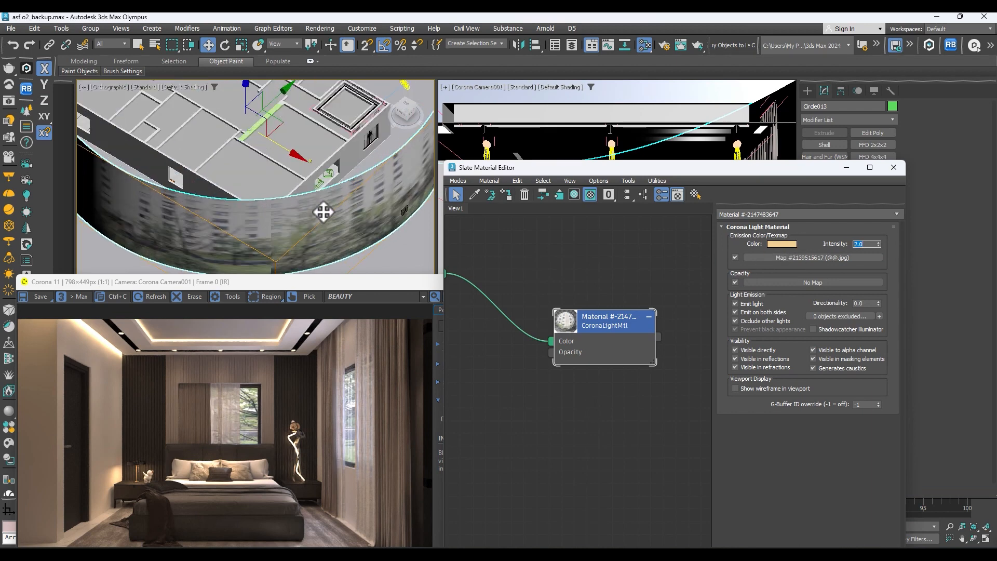
pyautogui.scroll(-5, 241, 206)
pyautogui.keyDown('alt'); pyautogui.moveTo(260, 217); pyautogui.dragTo(322, 205, button='middle'); pyautogui.keyUp('alt')
pyautogui.scroll(2, 322, 193)
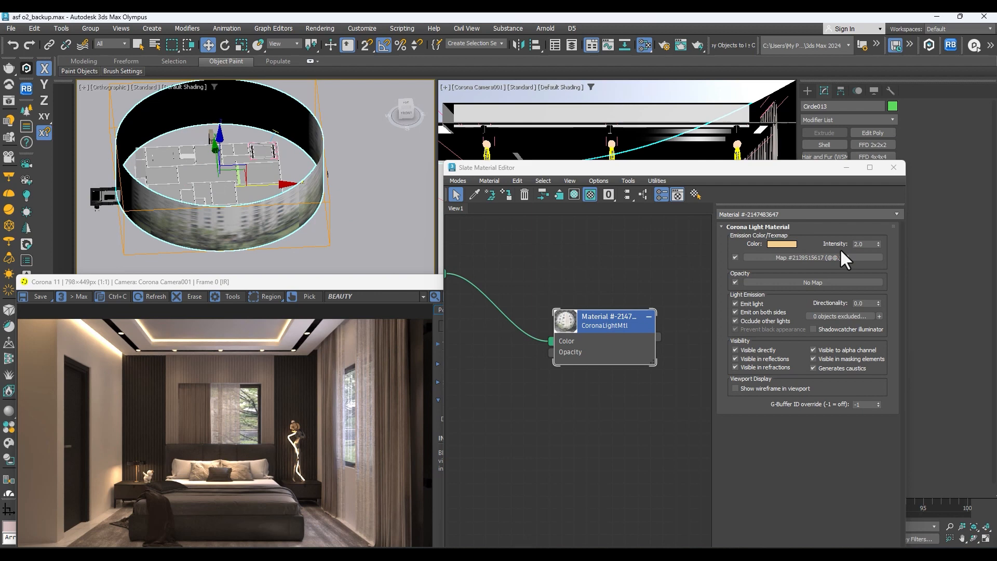
pyautogui.scroll(3, 291, 198)
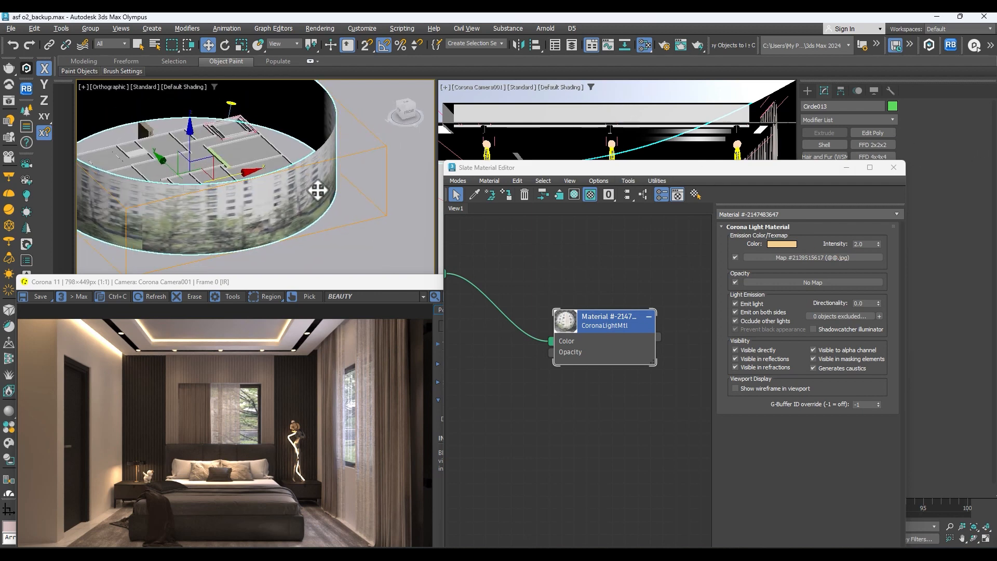
pyautogui.moveTo(318, 189); pyautogui.dragTo(410, 191, button='middle')
pyautogui.click(847, 168)
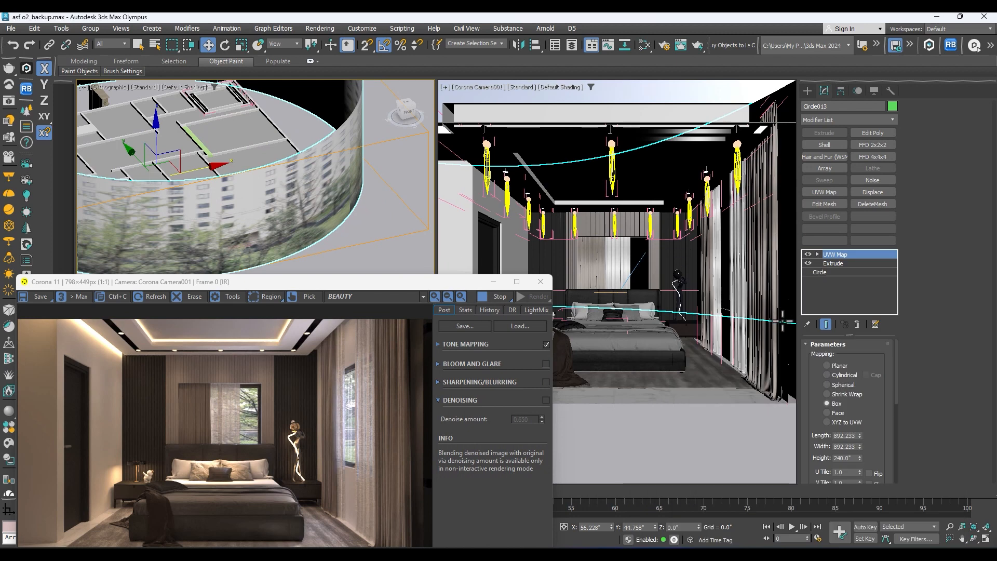
pyautogui.keyDown('alt'); pyautogui.moveTo(304, 231); pyautogui.dragTo(319, 235, button='middle'); pyautogui.keyUp('alt')
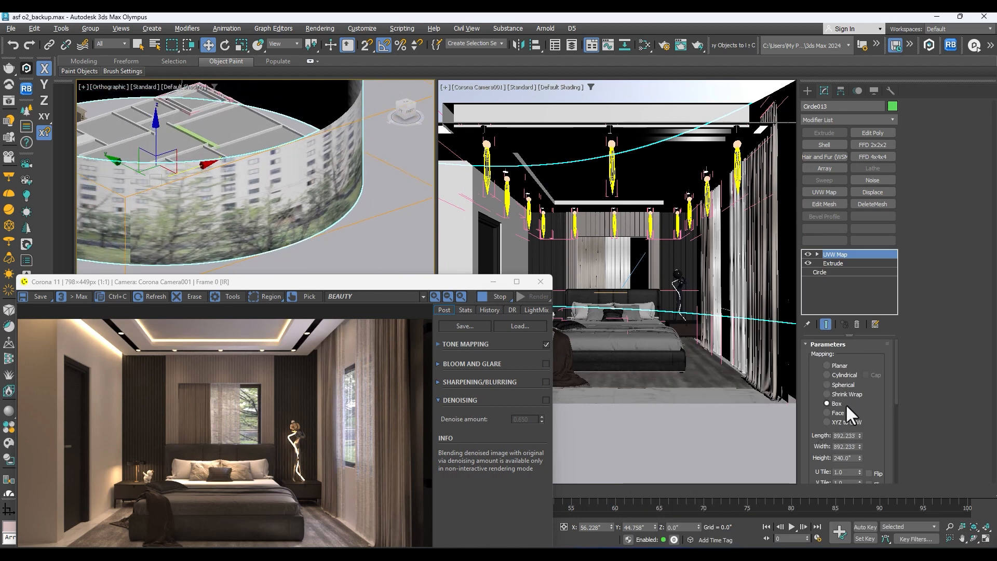
# Set the length, width and height of the ring's box UVW mapping to 300 inches each
pyautogui.moveTo(859, 446)
pyautogui.mouseDown()
pyautogui.moveTo(862, 465)
pyautogui.moveTo(854, 460)
pyautogui.mouseUp()
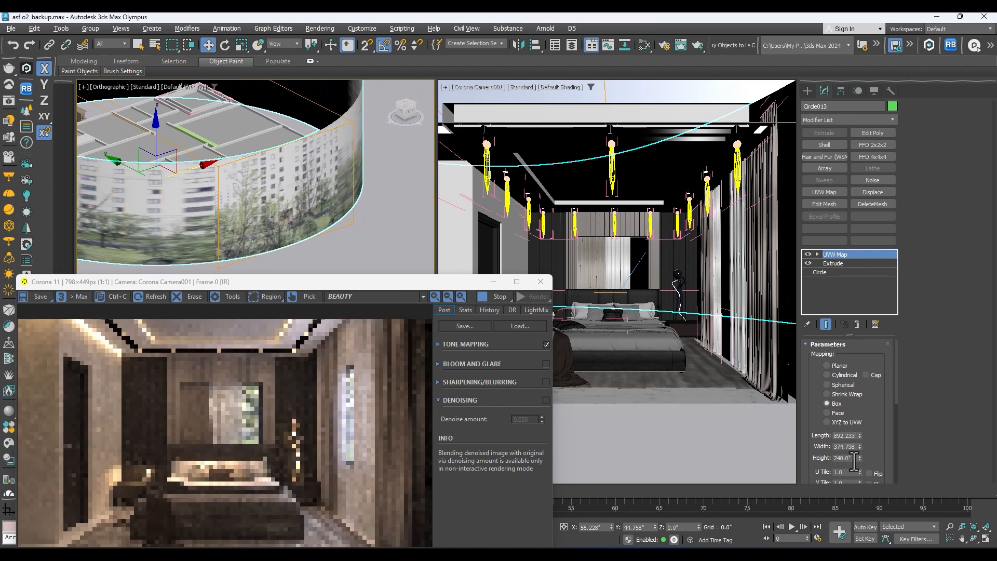
pyautogui.doubleClick(847, 436)
pyautogui.write('300')
pyautogui.press('Return')
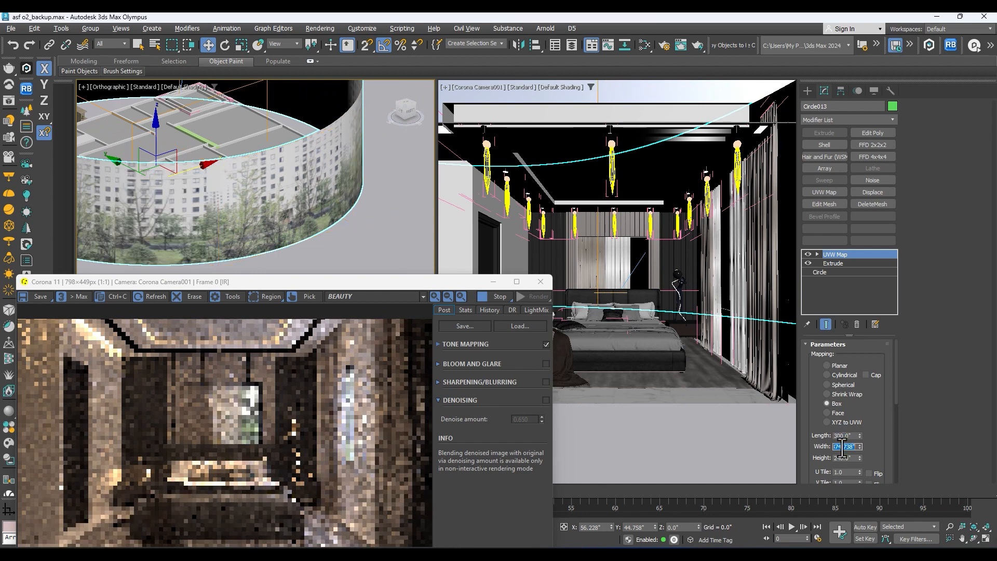
pyautogui.click(840, 447)
pyautogui.press('Return')
pyautogui.doubleClick(842, 458)
pyautogui.write('300')
pyautogui.press('Return')
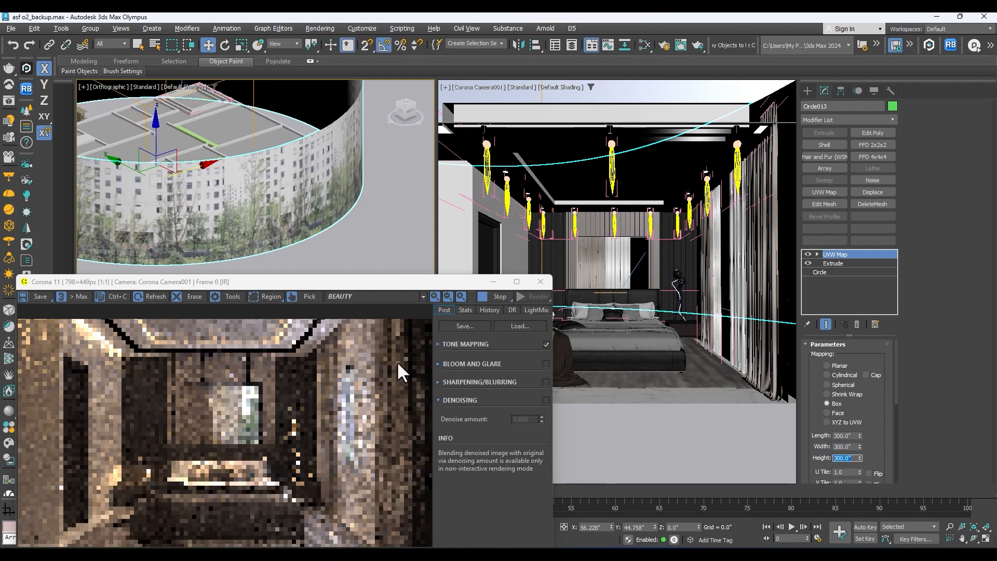
# Bring the render window into full view and inspect the rescaled backdrop through the bedroom windows
pyautogui.moveTo(394, 288); pyautogui.dragTo(506, 102)
pyautogui.scroll(1, 332, 239)
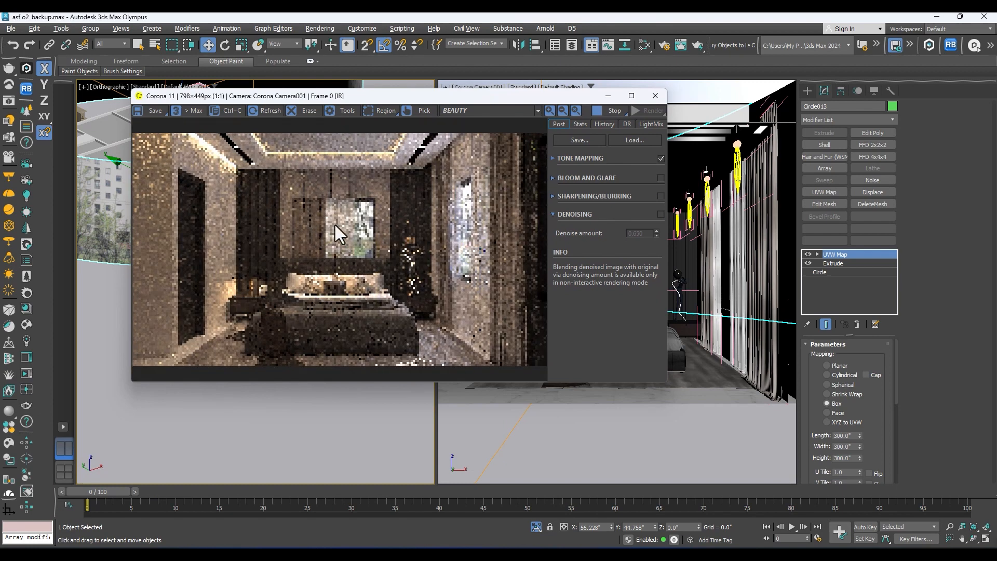
pyautogui.scroll(-1, 381, 238)
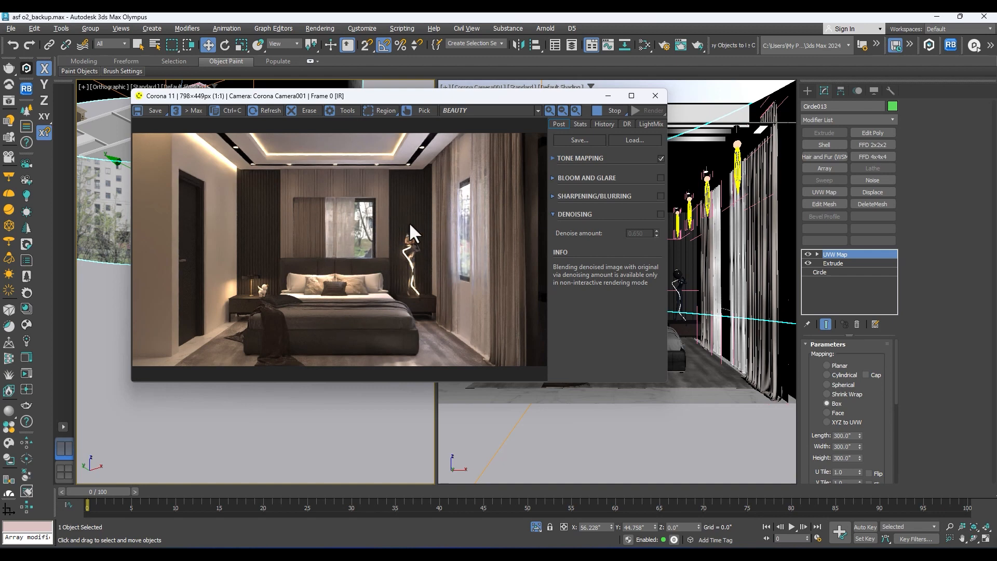
pyautogui.scroll(-1, 107, 201)
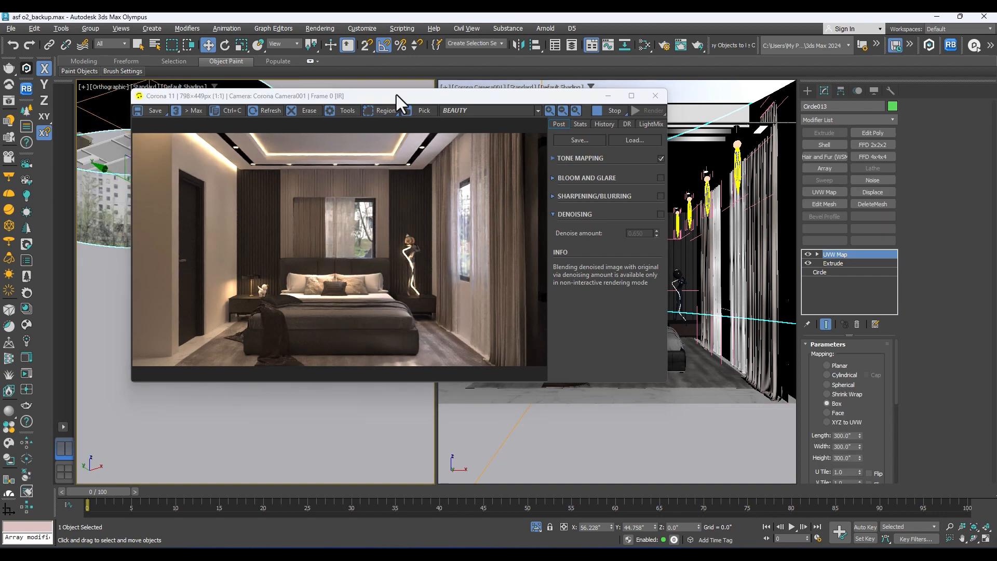
# Scale the photo ring up slightly and adjust its vertical position around the building
pyautogui.moveTo(396, 94); pyautogui.dragTo(662, 92)
pyautogui.moveTo(167, 233); pyautogui.dragTo(204, 298, button='middle')
pyautogui.press('r')
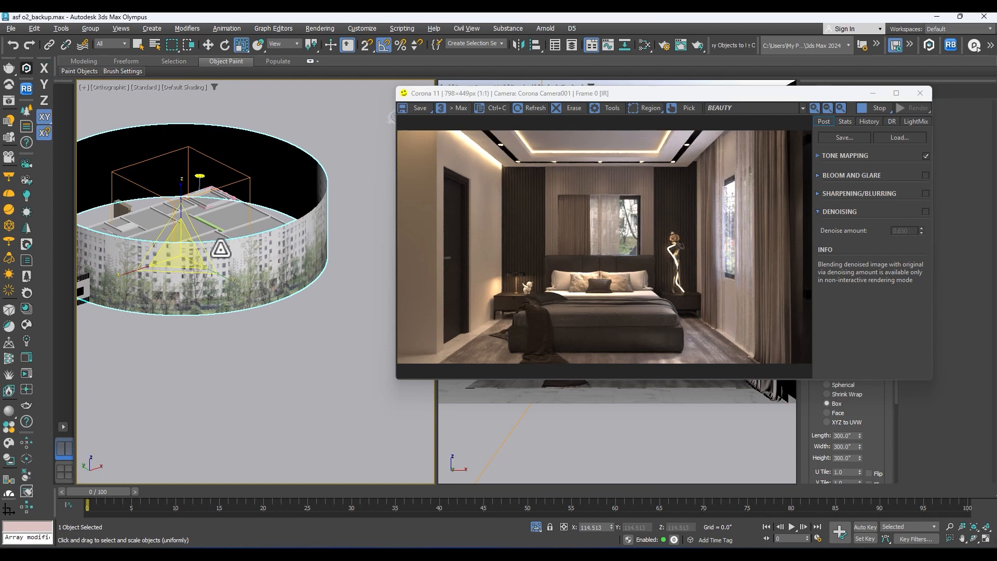
pyautogui.keyDown('alt'); pyautogui.moveTo(221, 246); pyautogui.dragTo(219, 277, button='middle'); pyautogui.keyUp('alt')
pyautogui.moveTo(184, 249); pyautogui.dragTo(188, 234)
pyautogui.press('w')
pyautogui.keyDown('alt'); pyautogui.moveTo(185, 239); pyautogui.dragTo(179, 208, button='middle'); pyautogui.keyUp('alt')
pyautogui.moveTo(179, 228); pyautogui.dragTo(228, 281)
# Rotate the ring around its vertical axis to about 69 degrees, checking the view through the windows in the render
pyautogui.press('e')
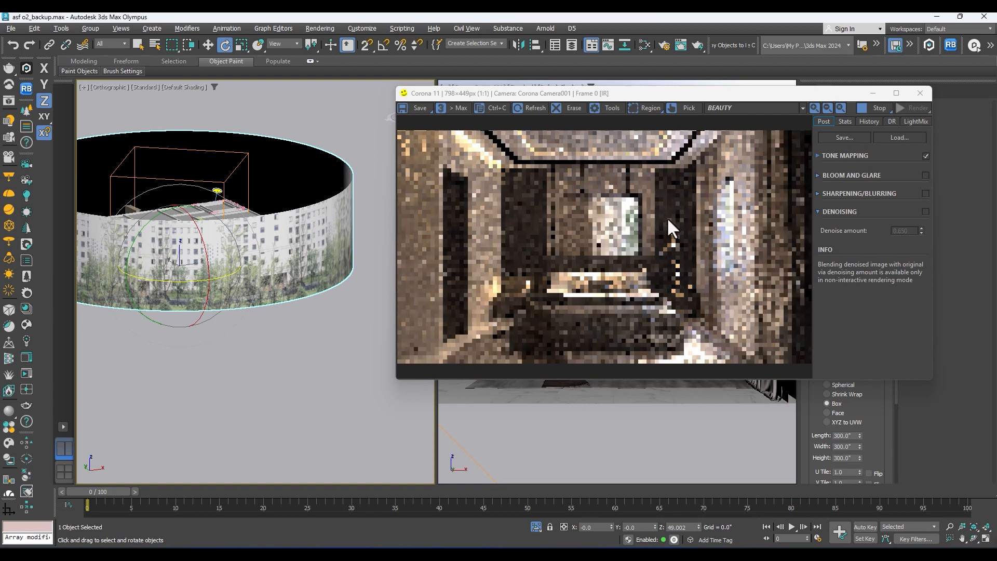
pyautogui.moveTo(183, 281); pyautogui.dragTo(179, 285)
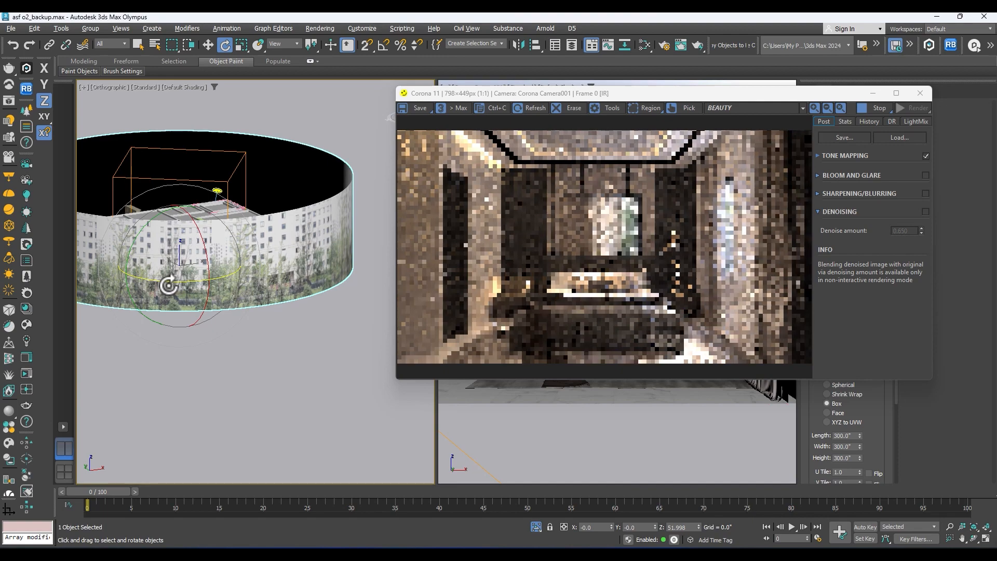
pyautogui.scroll(1, 647, 216)
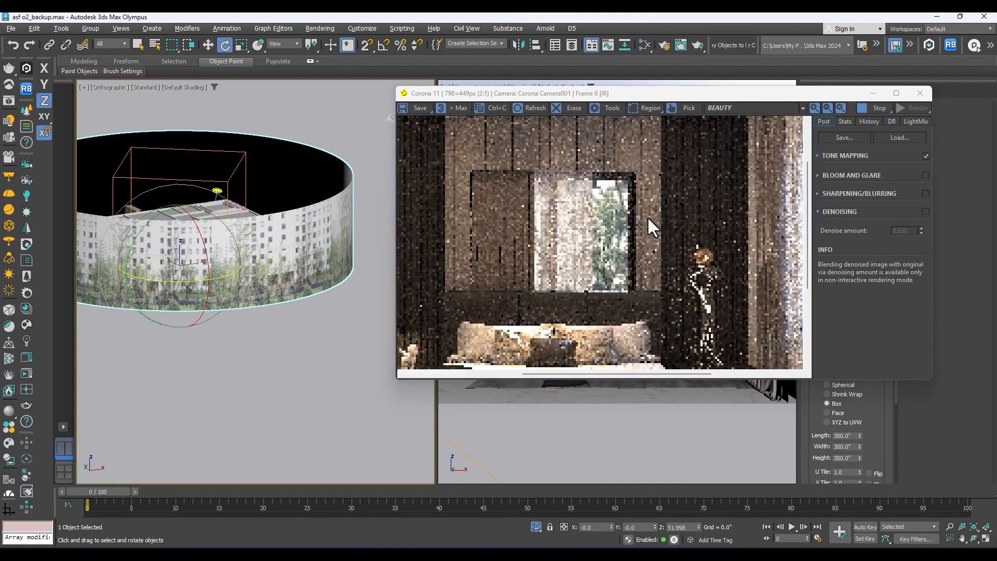
pyautogui.scroll(-1, 647, 210)
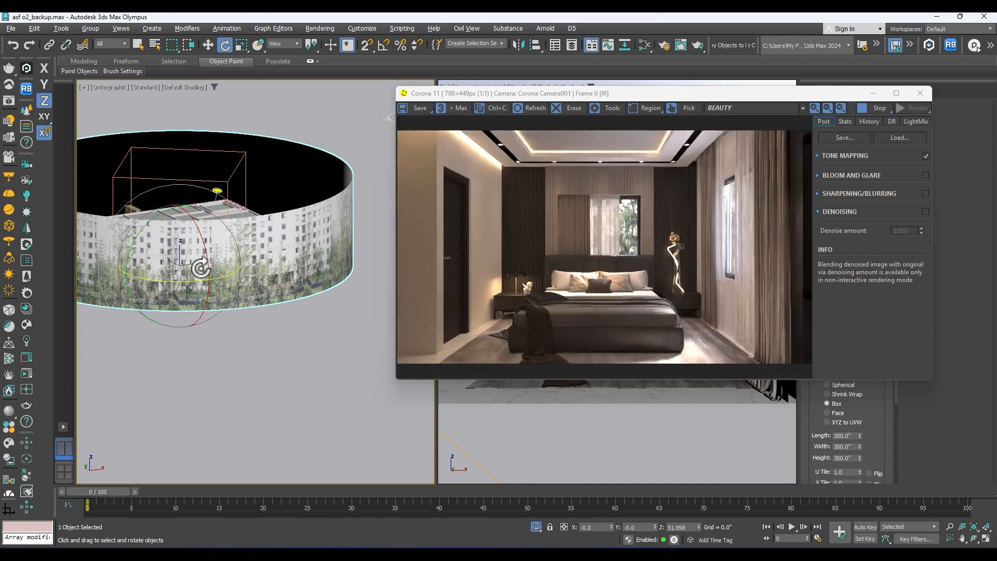
pyautogui.moveTo(179, 285); pyautogui.dragTo(196, 285)
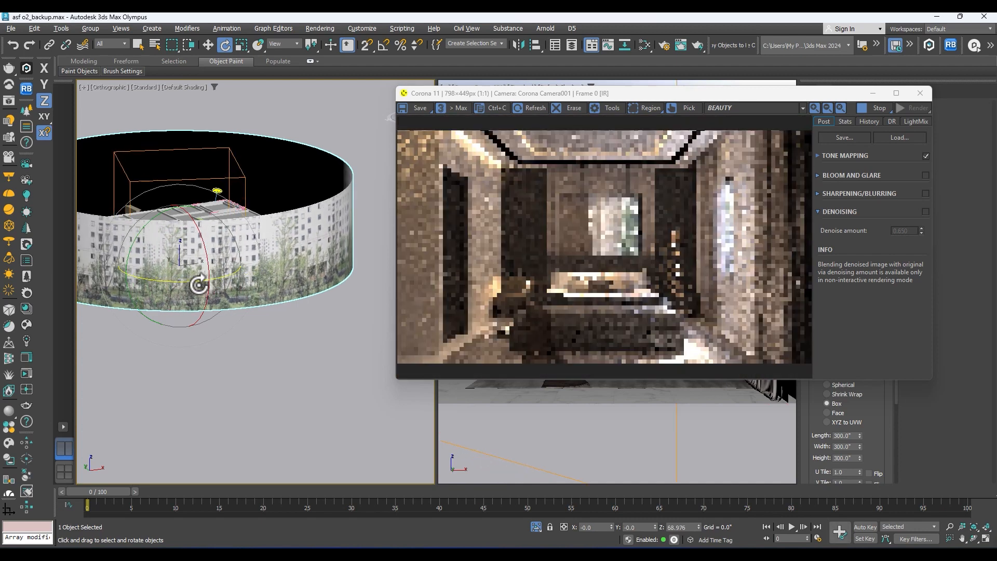
pyautogui.scroll(3, 197, 238)
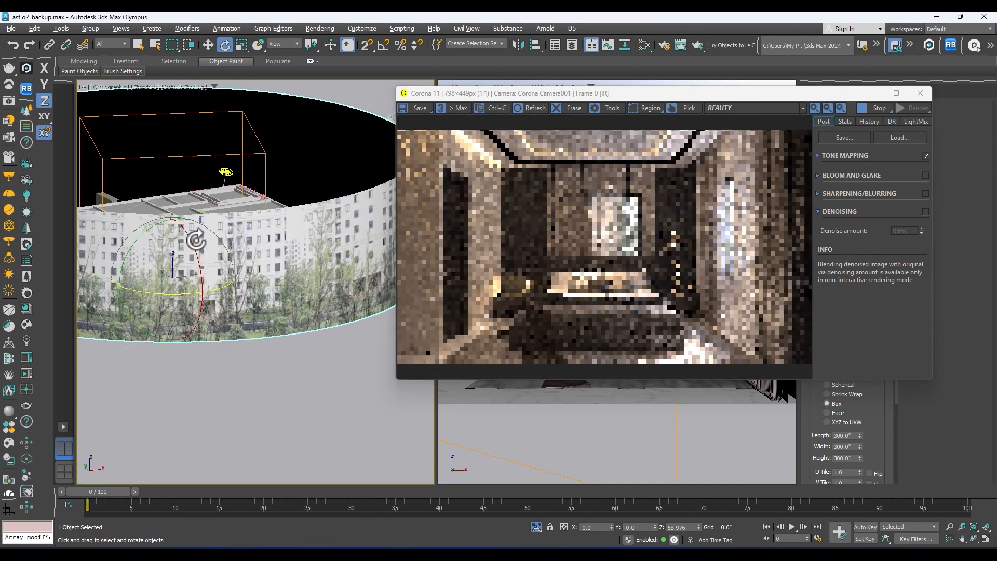
# Adjust the width of the ring's box UVW mapping by eye and reduce its height to about 244 inches
pyautogui.moveTo(736, 92); pyautogui.dragTo(363, 309)
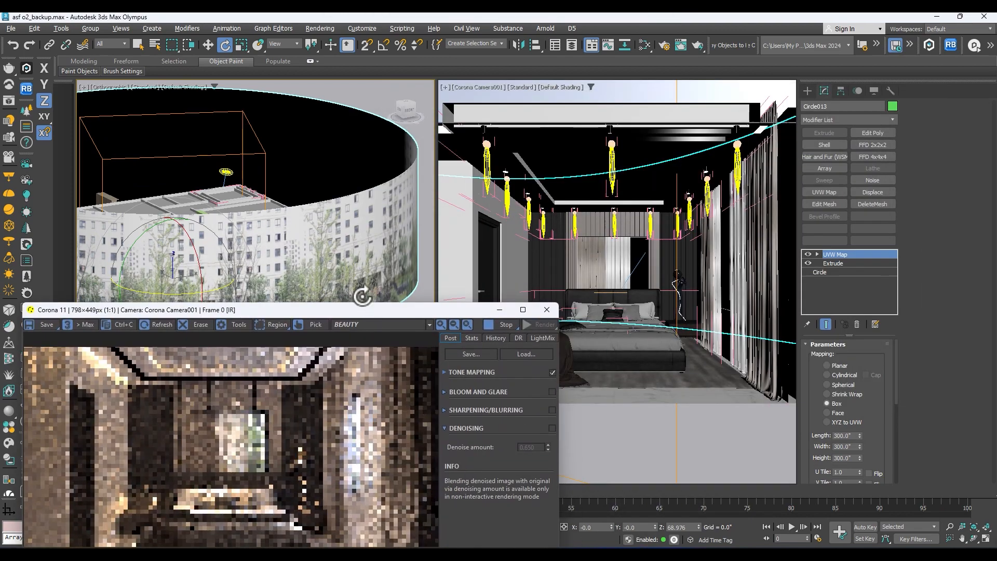
pyautogui.scroll(5, 329, 238)
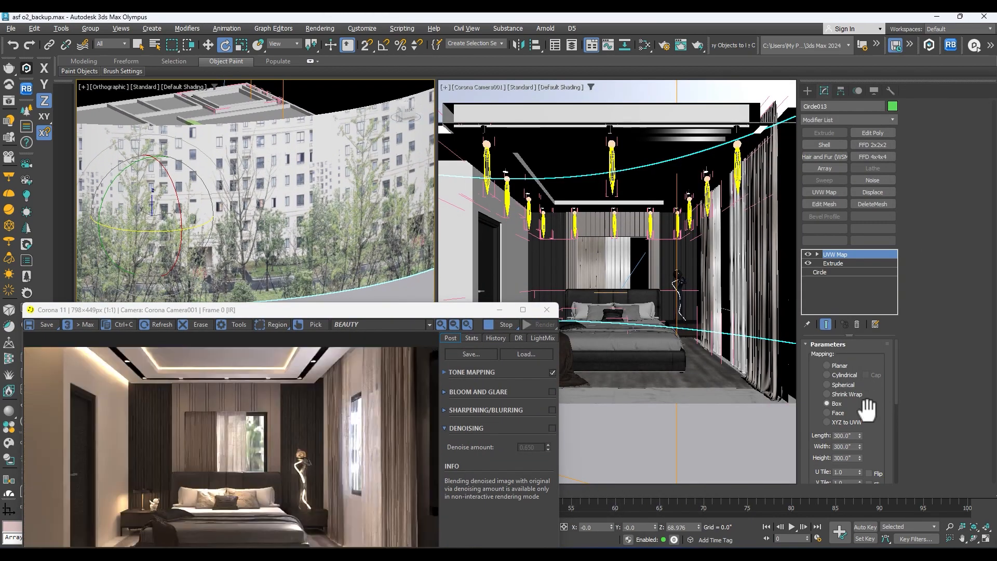
pyautogui.moveTo(858, 444); pyautogui.dragTo(860, 440)
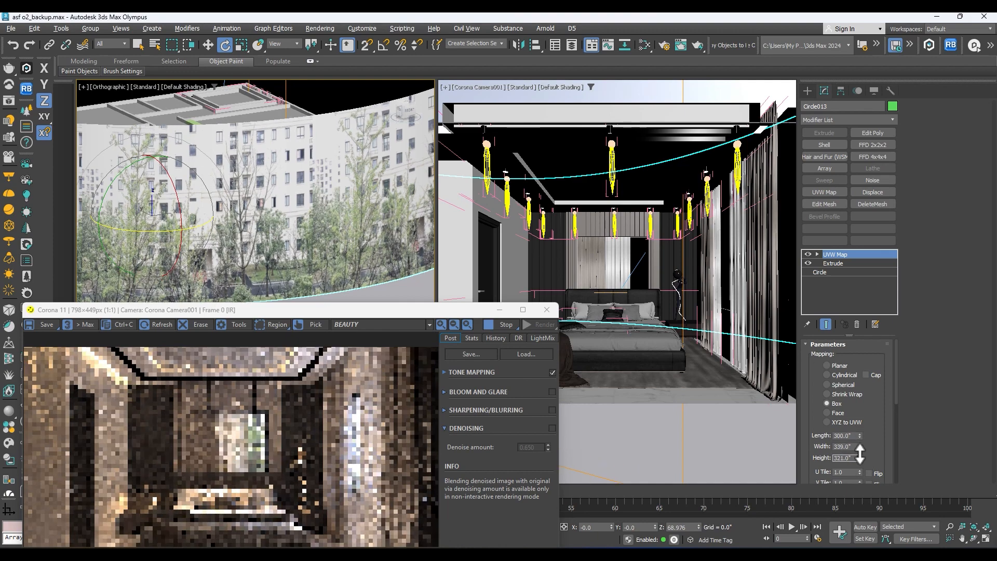
pyautogui.moveTo(859, 457); pyautogui.dragTo(860, 431)
# Set the length and width of the ring's box UVW mapping to 350 inches each
pyautogui.doubleClick(844, 437)
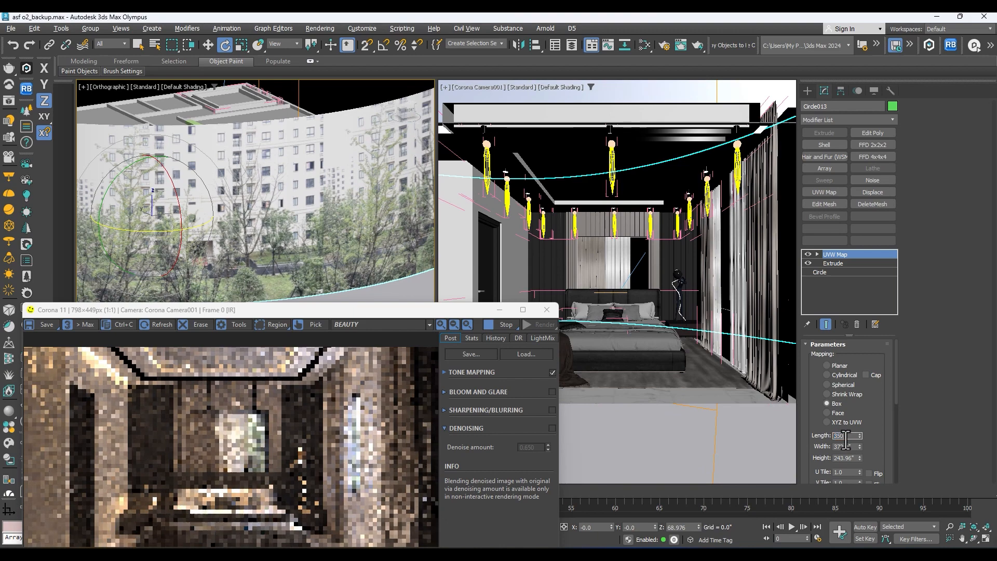
pyautogui.write('350')
pyautogui.doubleClick(843, 448)
pyautogui.write('350')
pyautogui.press('Return')
# Enlarge the interactive render to full screen, examine the bedroom and the backdrop through the windows, and restore the window
pyautogui.moveTo(436, 313); pyautogui.dragTo(674, 126)
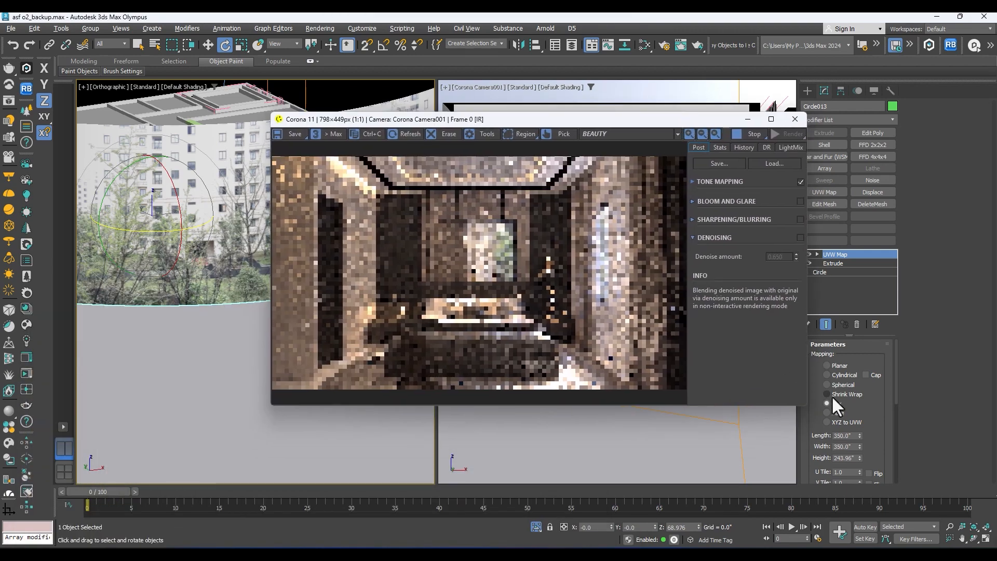
pyautogui.click(842, 447)
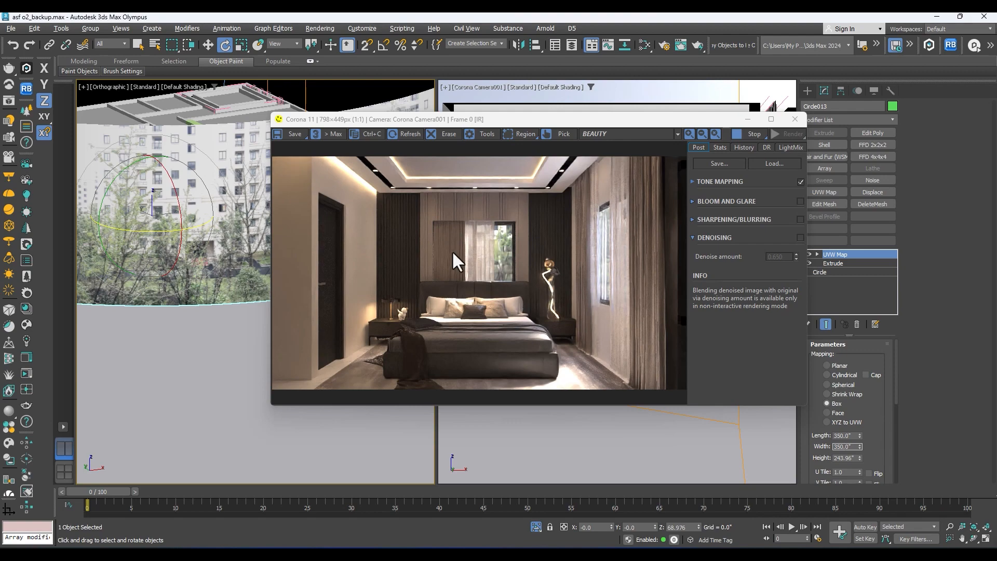
pyautogui.click(771, 119)
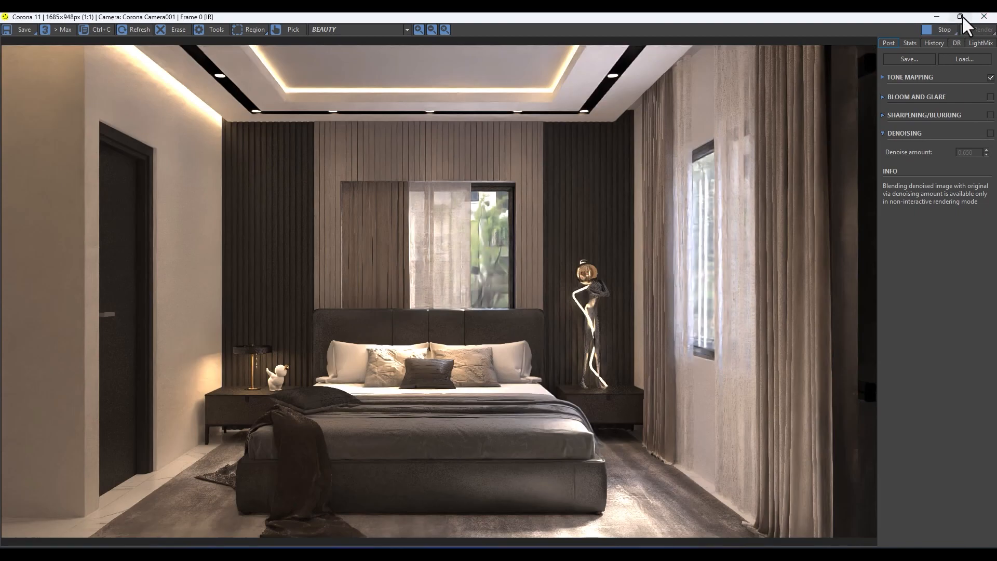
pyautogui.click(959, 17)
pyautogui.moveTo(579, 122); pyautogui.dragTo(330, 91)
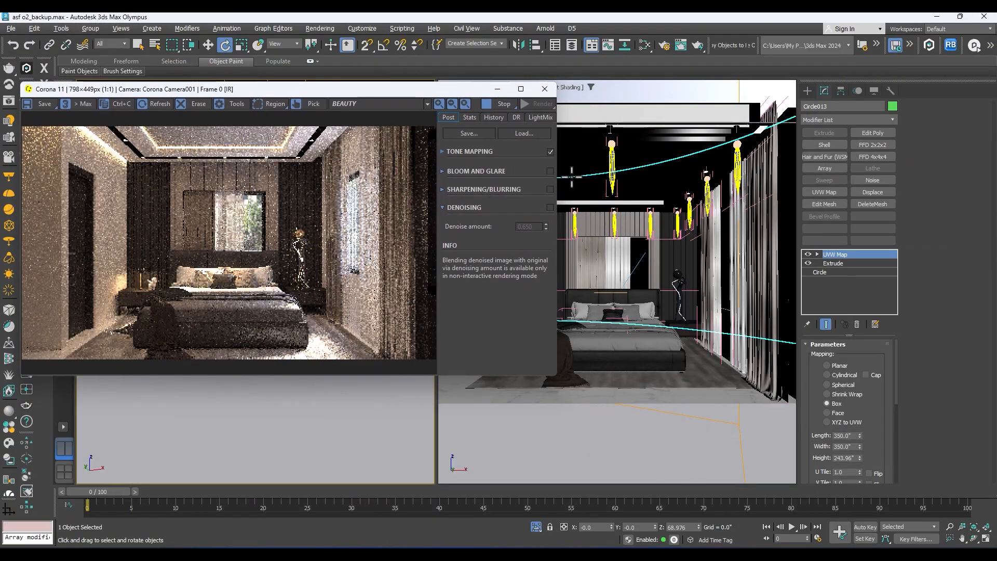
# Open the render setup and switch the output size preset to Custom
pyautogui.click(569, 177)
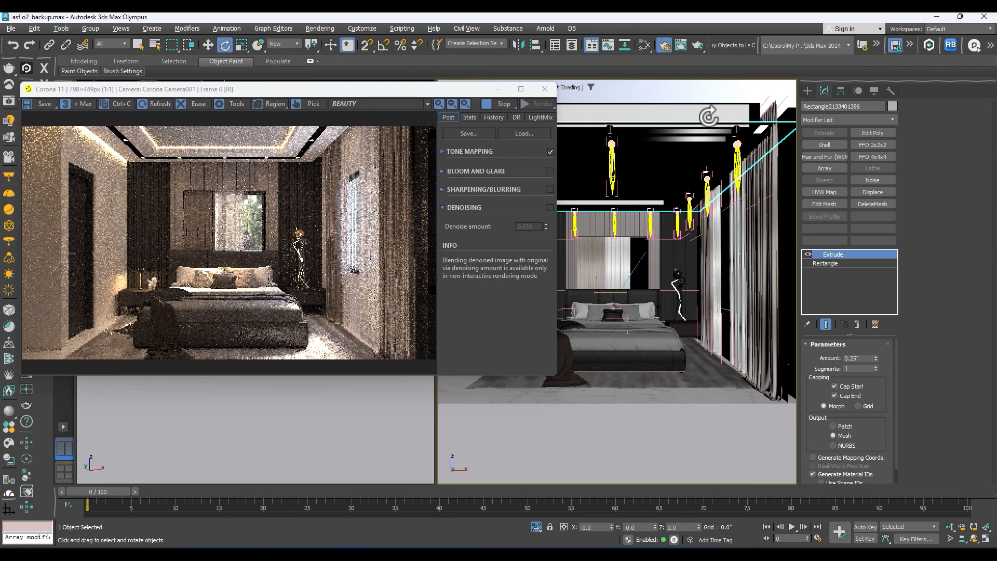
pyautogui.press('F10')
pyautogui.moveTo(559, 54)
pyautogui.mouseDown()
pyautogui.moveTo(589, 57)
pyautogui.moveTo(573, 47)
pyautogui.mouseUp()
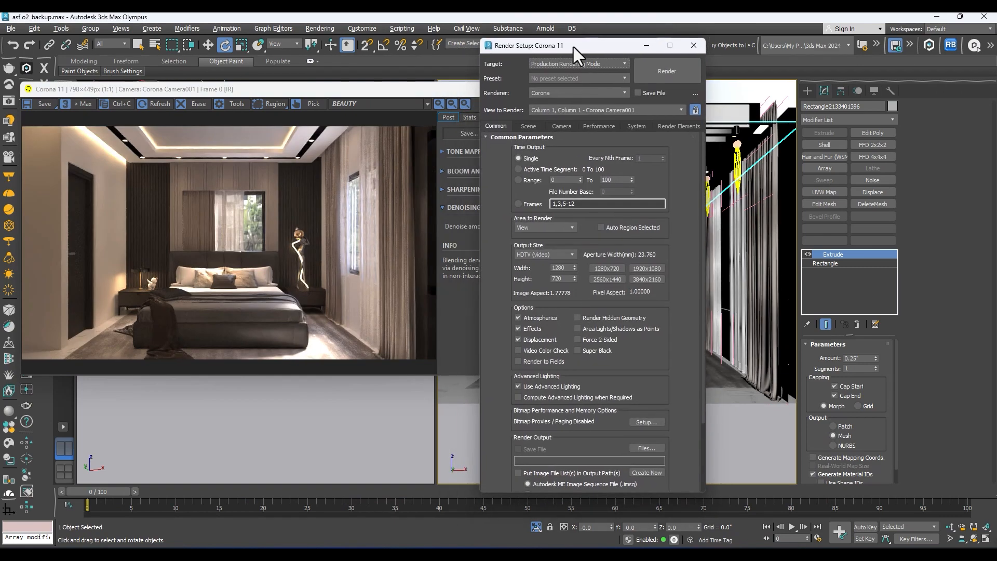
pyautogui.click(528, 126)
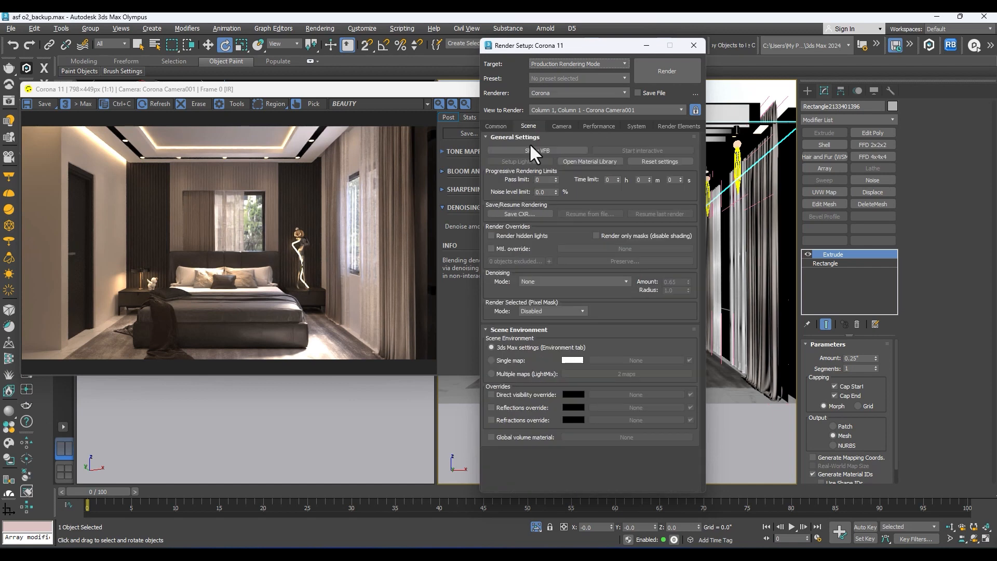
pyautogui.click(639, 179)
pyautogui.click(494, 126)
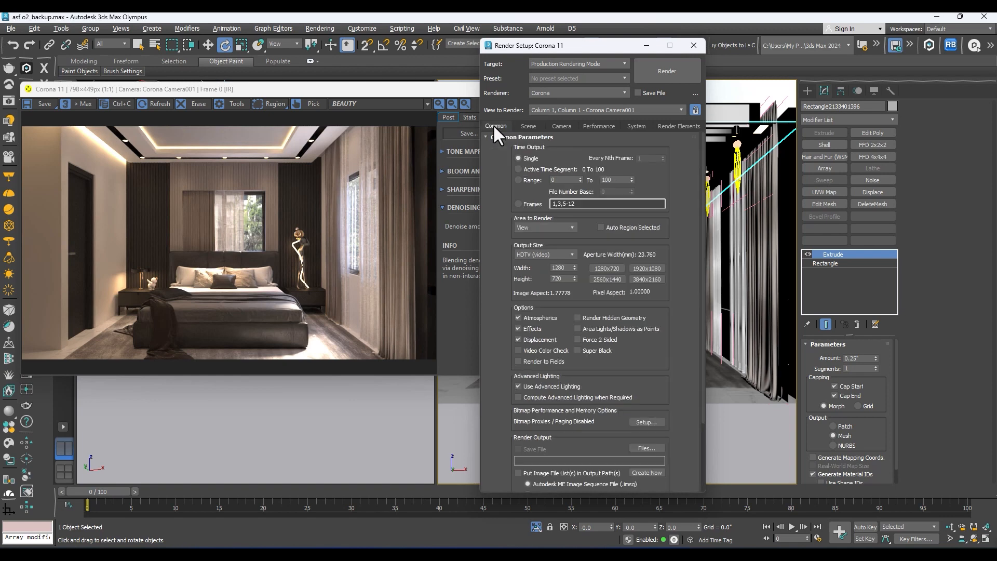
pyautogui.click(560, 254)
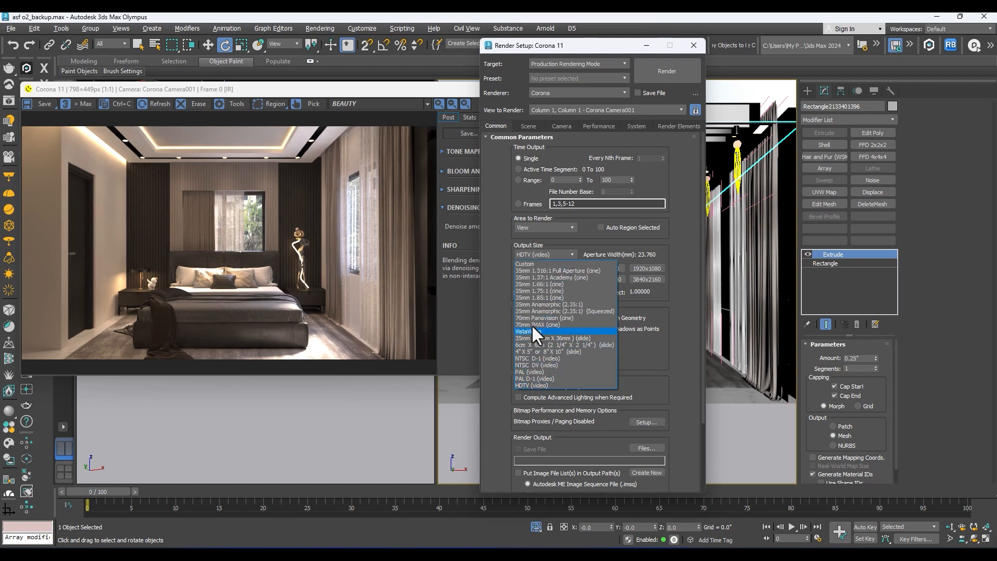
pyautogui.click(538, 263)
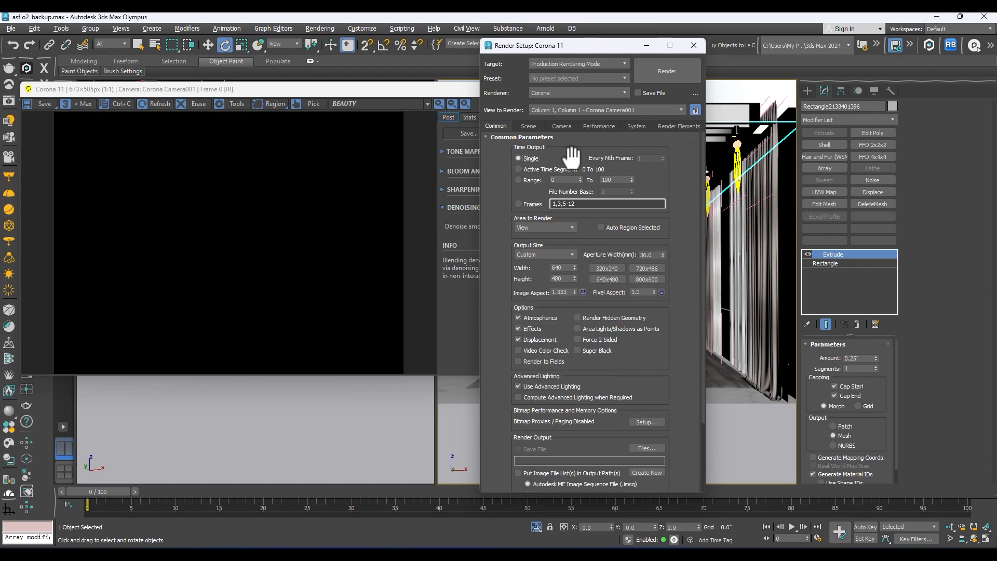
# Set the render output size to 3000 by 2000 pixels and lock the image aspect ratio
pyautogui.moveTo(641, 45); pyautogui.dragTo(544, 65)
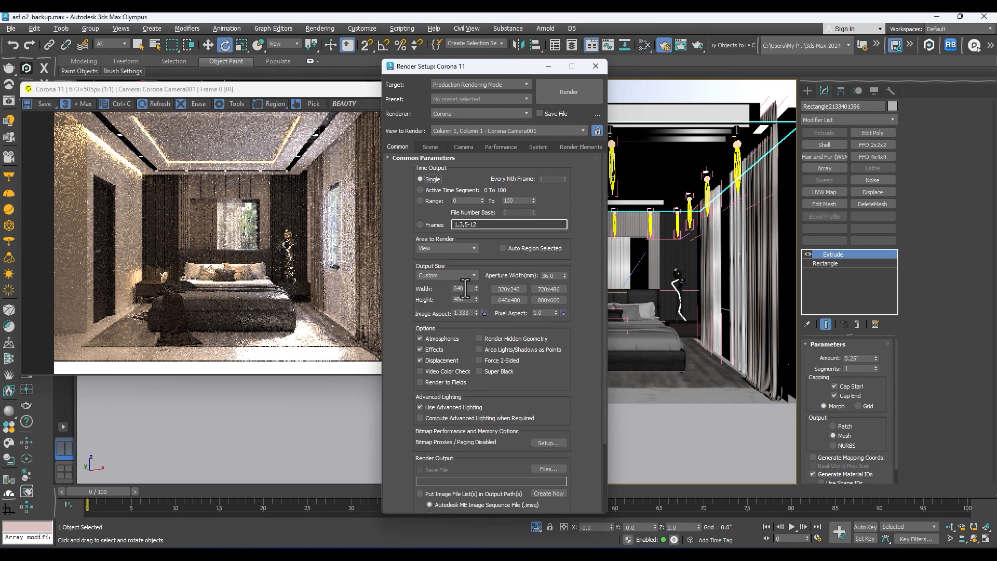
pyautogui.moveTo(467, 289); pyautogui.dragTo(405, 293)
pyautogui.write('3000')
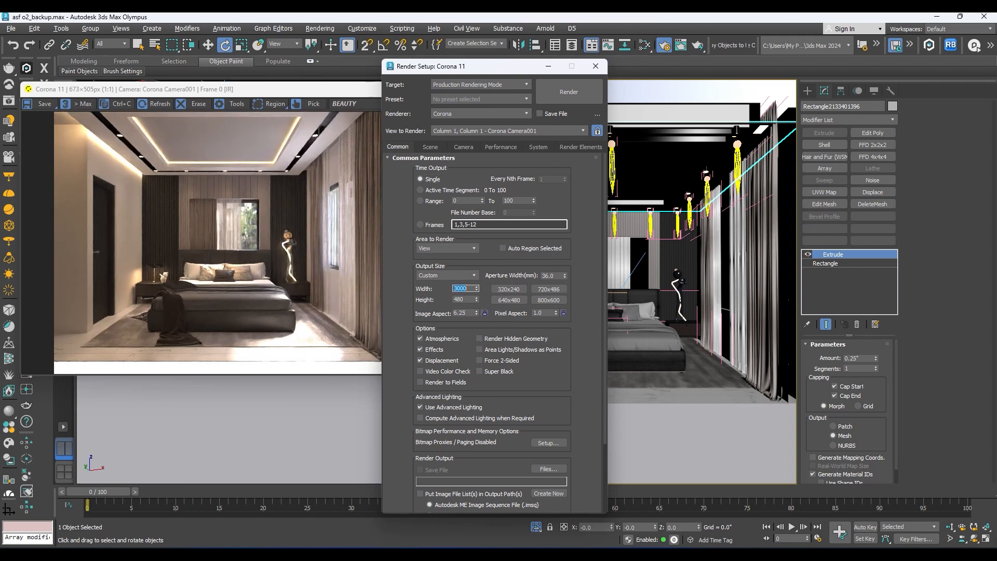
pyautogui.click(468, 313)
pyautogui.doubleClick(464, 300)
pyautogui.write('2')
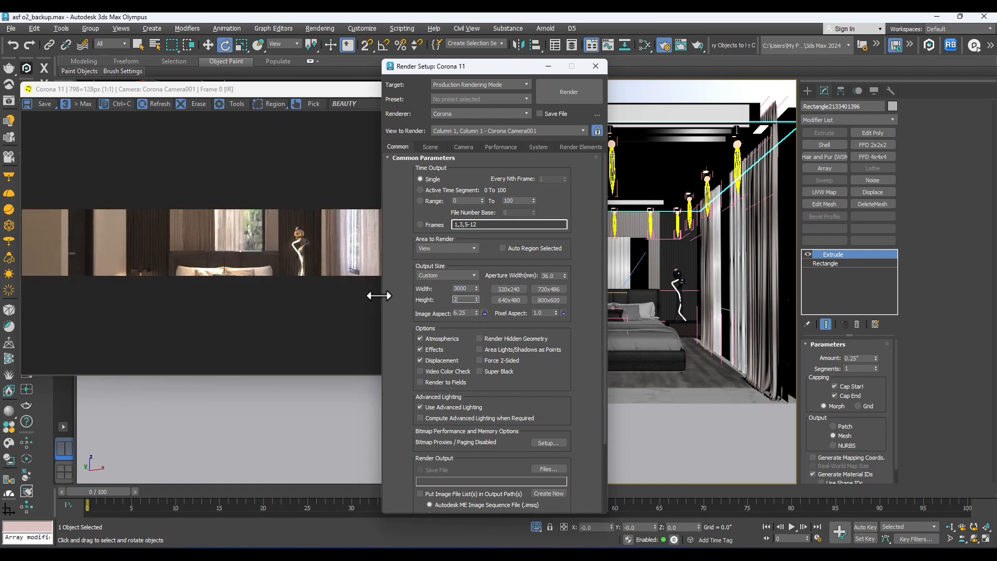
pyautogui.write('00')
pyautogui.press('Return')
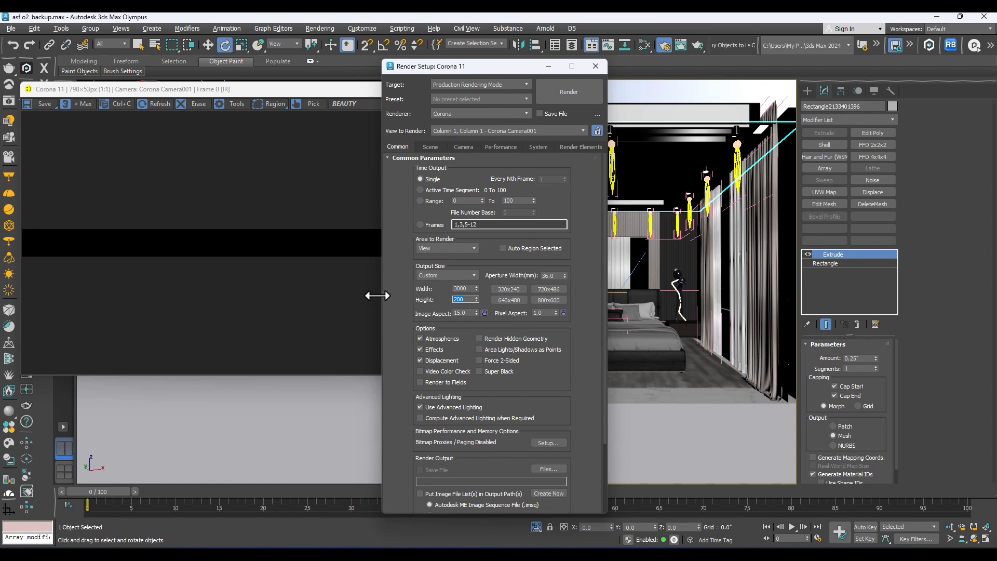
pyautogui.click(466, 300)
pyautogui.write('0')
pyautogui.press('Return')
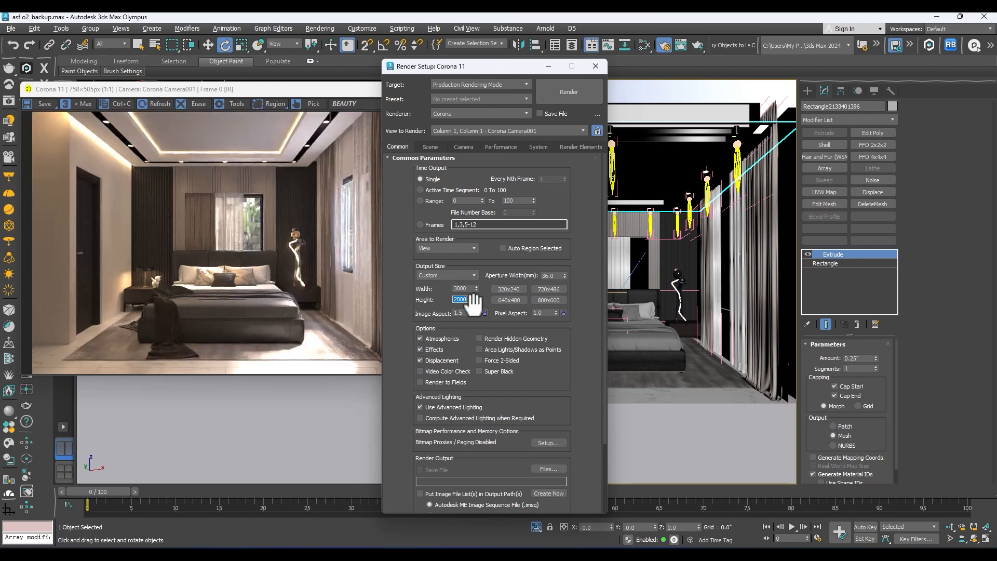
pyautogui.click(483, 313)
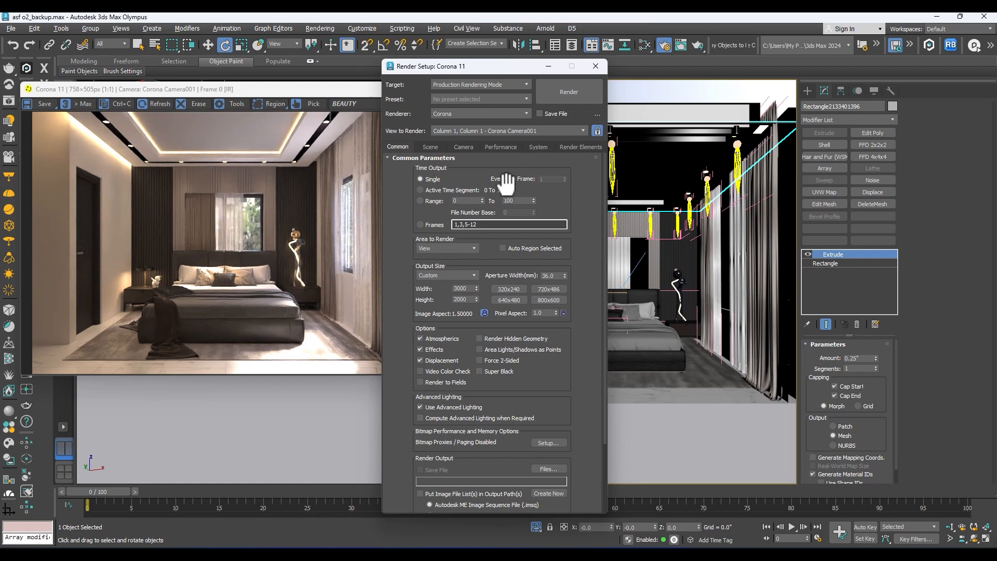
# Set the progressive rendering time limit to 30 minutes and the noise level limit to 1%
pyautogui.click(441, 147)
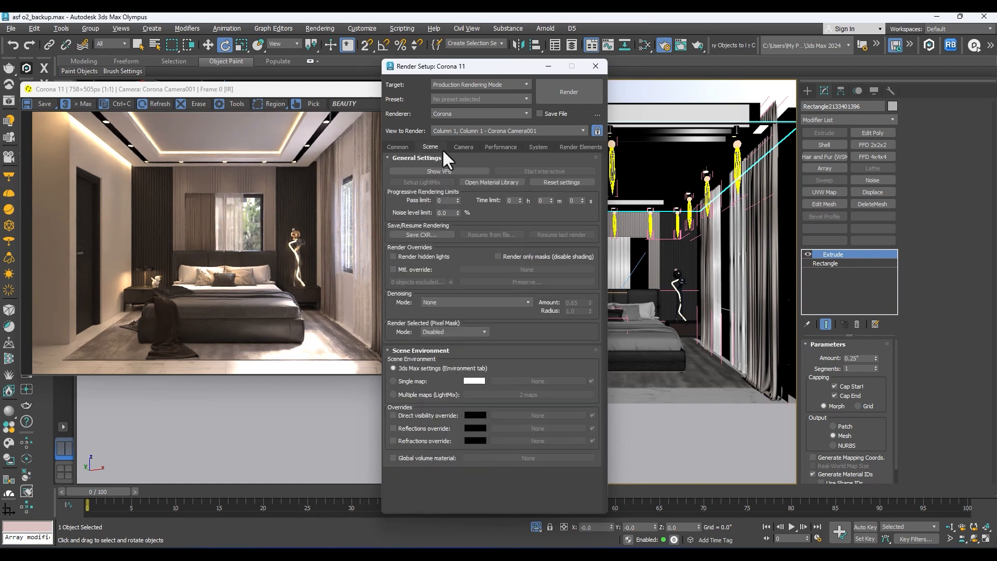
pyautogui.doubleClick(543, 201)
pyautogui.write('3')
pyautogui.moveTo(448, 212); pyautogui.dragTo(341, 212)
pyautogui.write('1')
pyautogui.press('Return')
# Set the denoising mode to Corona High Quality and open the render elements settings beside the render window
pyautogui.click(432, 302)
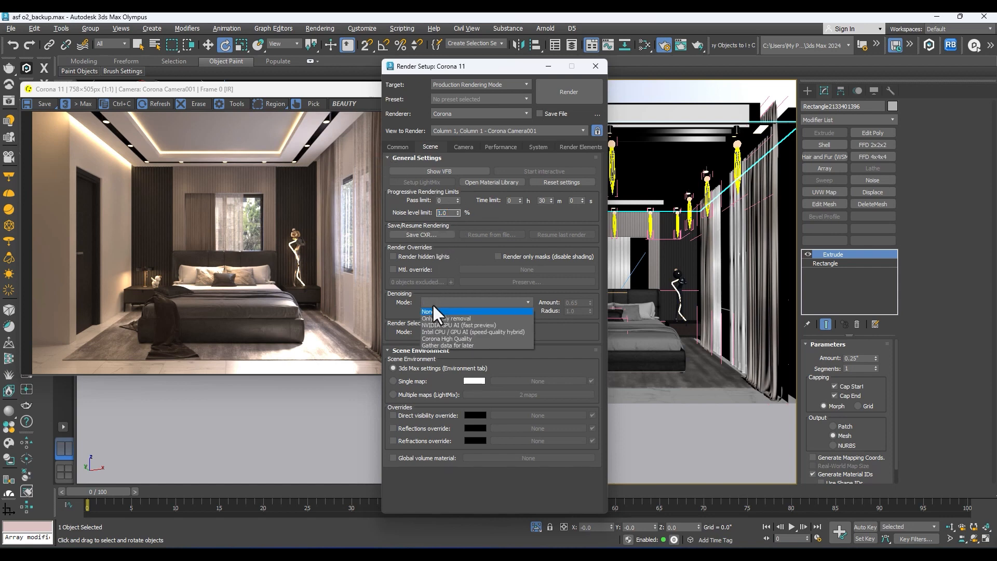
pyautogui.click(443, 339)
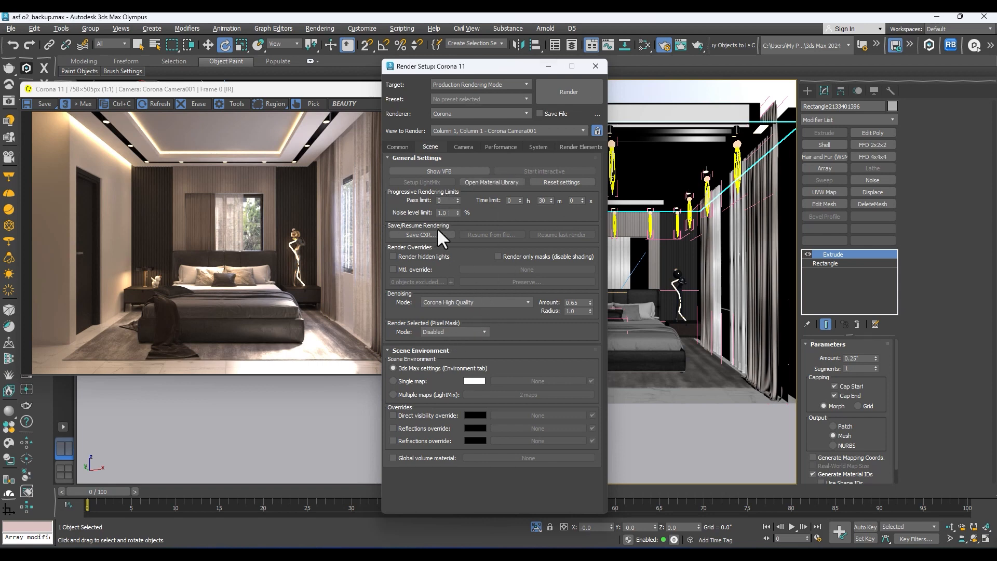
pyautogui.moveTo(214, 91); pyautogui.dragTo(247, 79)
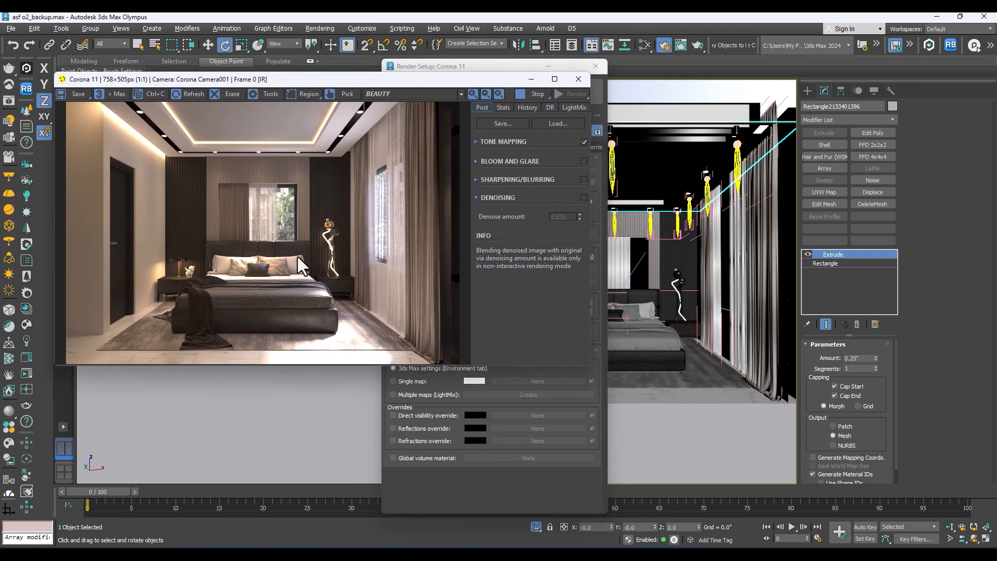
pyautogui.moveTo(480, 69); pyautogui.dragTo(799, 74)
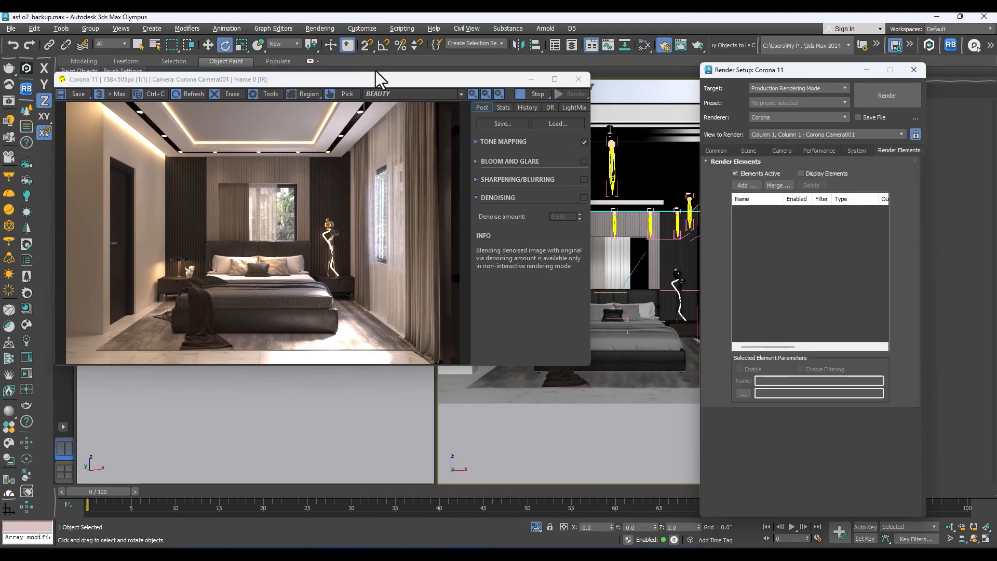
# Inspect the ceiling cove lighting up close in the interactive render of the bedroom
pyautogui.moveTo(376, 71); pyautogui.dragTo(555, 70)
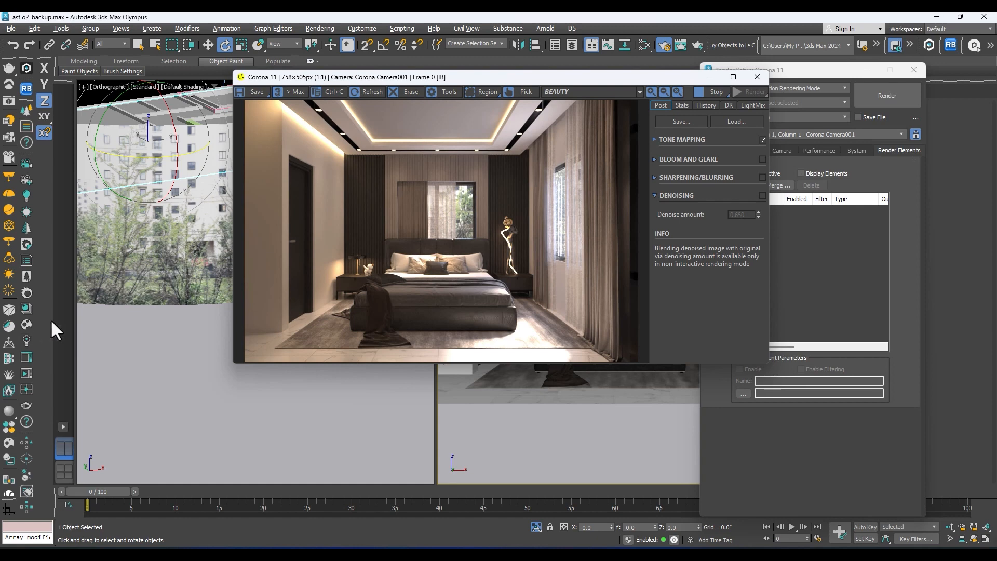
pyautogui.moveTo(484, 78); pyautogui.dragTo(372, 100)
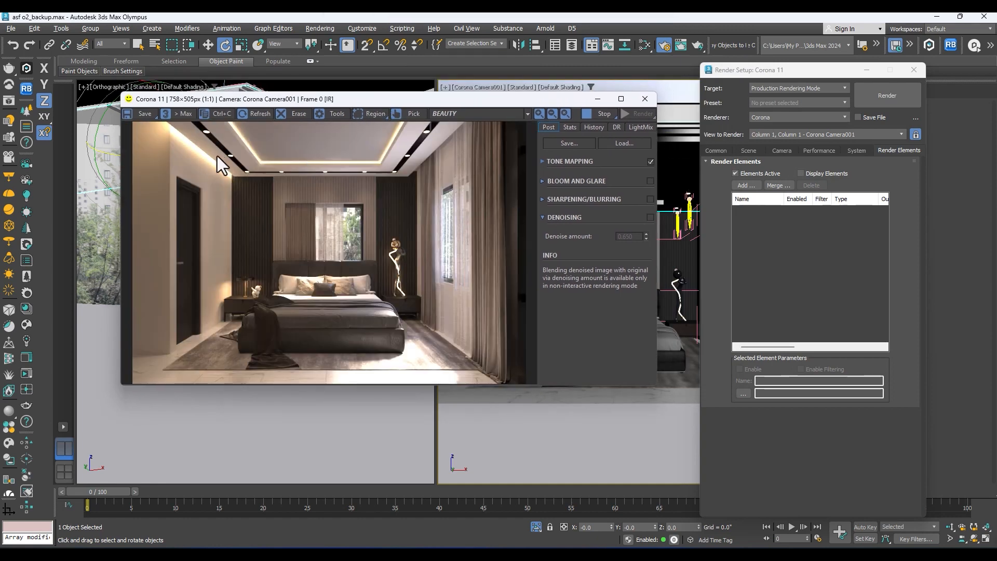
pyautogui.scroll(1, 235, 200)
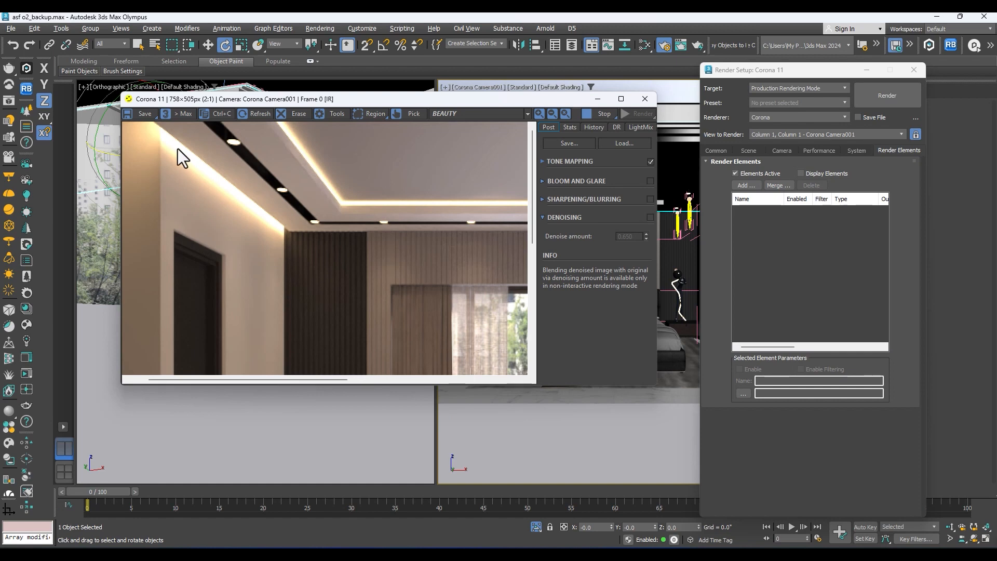
pyautogui.scroll(-1, 177, 149)
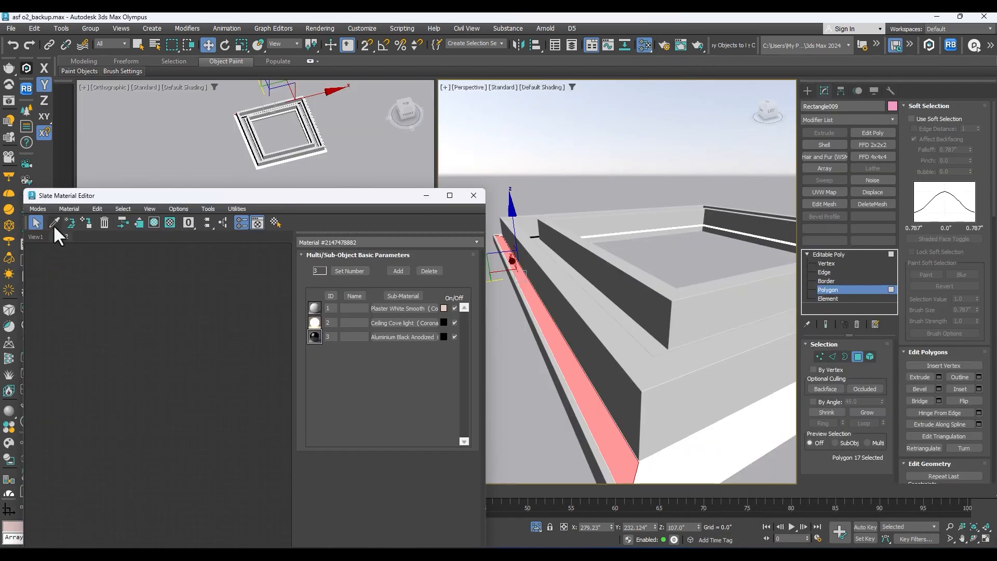
# Load the ceiling object's Multi/Sub-Object material into the material editor and lay its sub-material nodes out in view
pyautogui.click(577, 378)
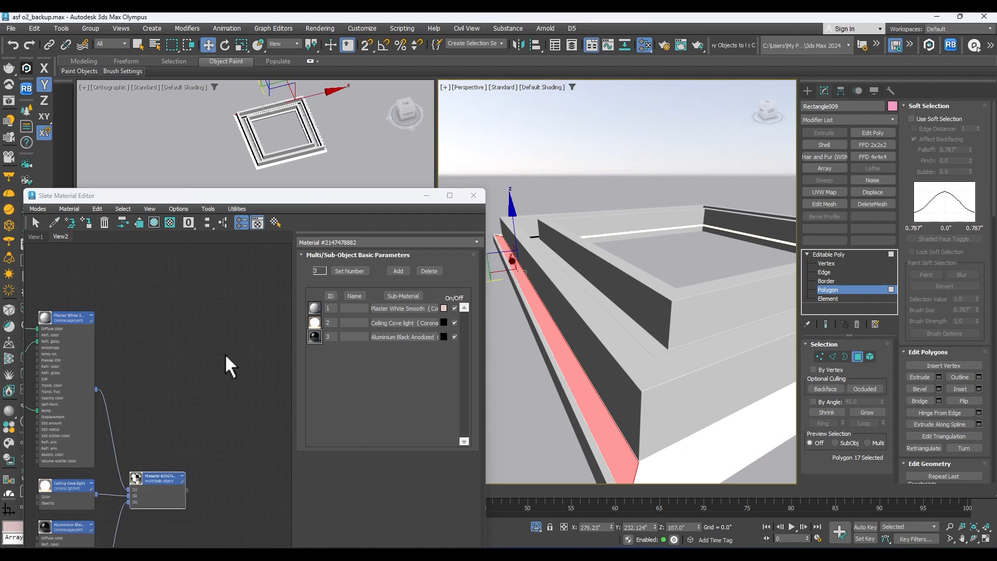
pyautogui.scroll(-3, 207, 357)
pyautogui.moveTo(206, 357); pyautogui.dragTo(188, 321, button='middle')
pyautogui.scroll(5, 187, 372)
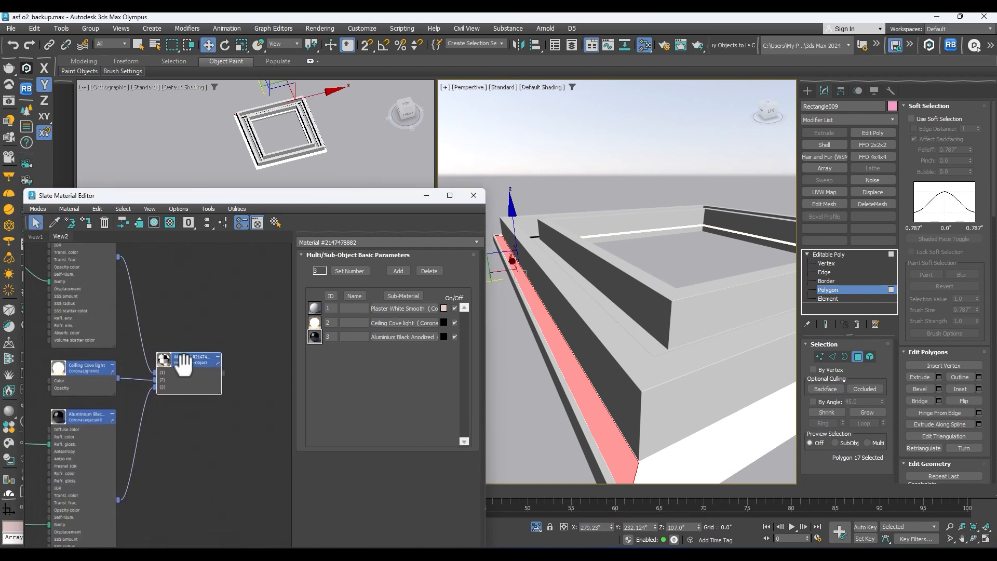
pyautogui.moveTo(187, 347); pyautogui.dragTo(185, 400, button='middle')
pyautogui.scroll(-2, 176, 379)
pyautogui.scroll(-2, 128, 402)
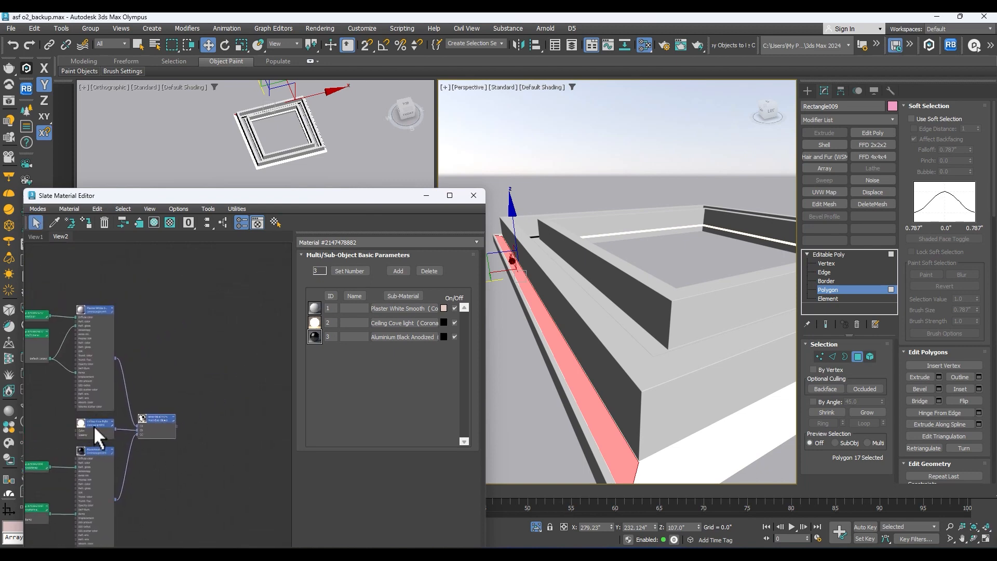
# Move the Ceiling Cove light node clear of the other sub-material nodes in the ceiling material graph
pyautogui.moveTo(95, 422); pyautogui.dragTo(255, 305)
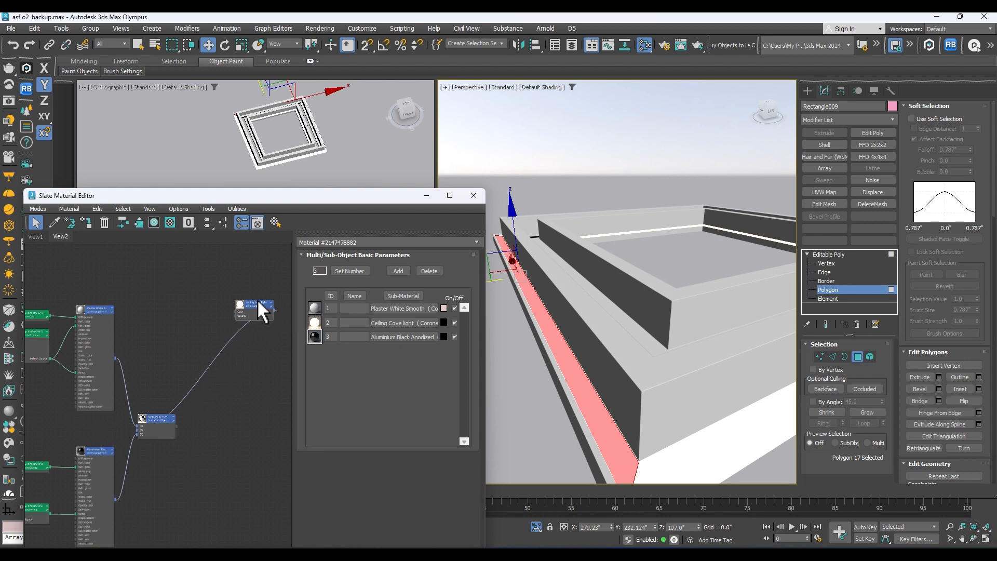
pyautogui.scroll(2, 179, 402)
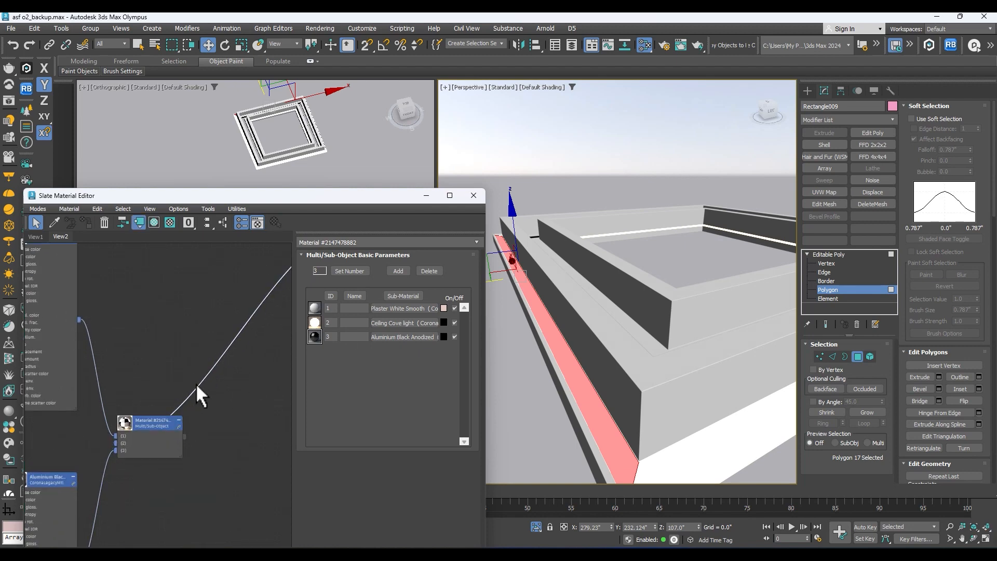
pyautogui.scroll(-1, 195, 383)
pyautogui.moveTo(196, 384); pyautogui.dragTo(143, 409, button='middle')
pyautogui.click(77, 444)
pyautogui.moveTo(77, 443); pyautogui.dragTo(1, 416)
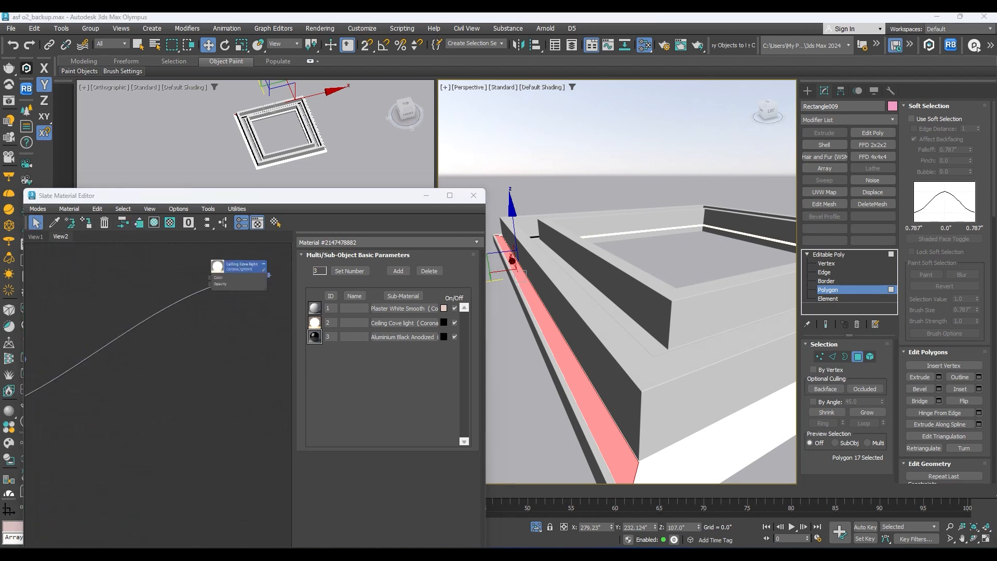
pyautogui.scroll(-2, 201, 318)
pyautogui.moveTo(228, 289); pyautogui.dragTo(242, 336)
pyautogui.scroll(2, 244, 338)
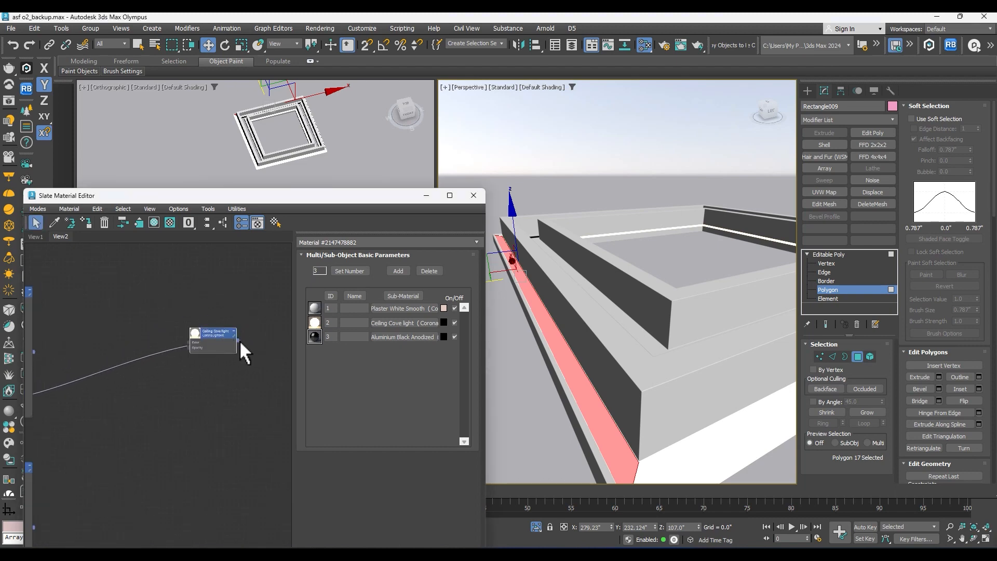
pyautogui.moveTo(287, 315); pyautogui.dragTo(267, 326)
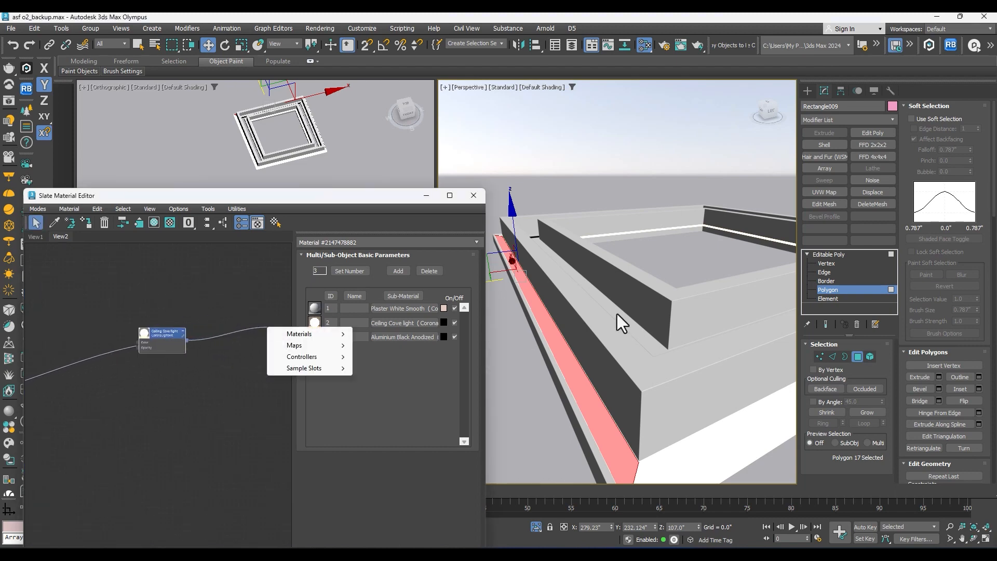
pyautogui.click(504, 298)
# Select the four outer side polygons around the ceiling frame's lower band and assign the Ceiling Cove light material to them
pyautogui.click(841, 254)
pyautogui.scroll(-4, 572, 324)
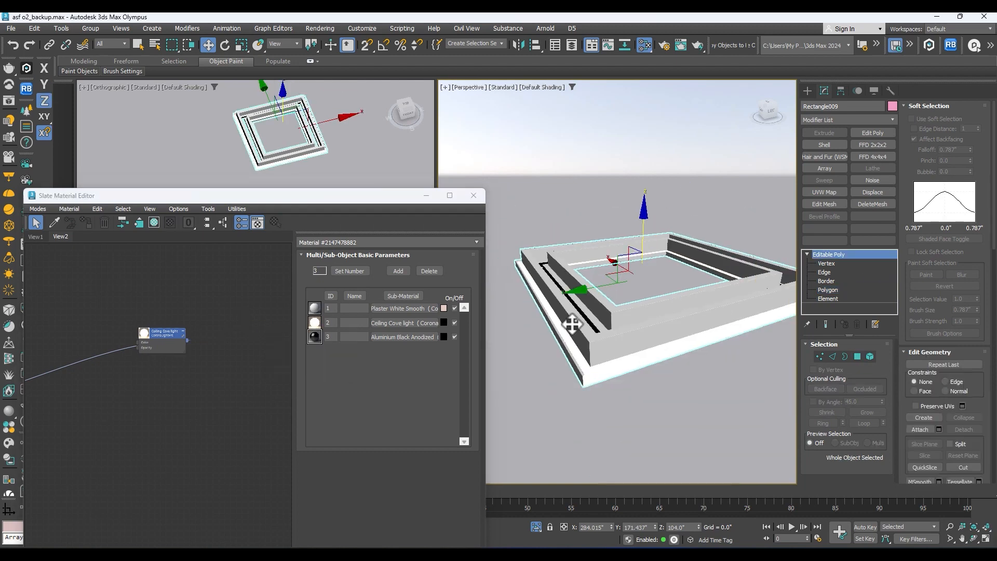
pyautogui.keyDown('alt'); pyautogui.moveTo(572, 324); pyautogui.dragTo(610, 303, button='middle'); pyautogui.keyUp('alt')
pyautogui.click(846, 289)
pyautogui.click(678, 282)
pyautogui.keyDown('alt'); pyautogui.moveTo(680, 281); pyautogui.dragTo(720, 285, button='middle'); pyautogui.keyUp('alt')
pyautogui.keyDown('ctrl'); pyautogui.click(707, 264); pyautogui.keyUp('ctrl')
pyautogui.scroll(2, 619, 292)
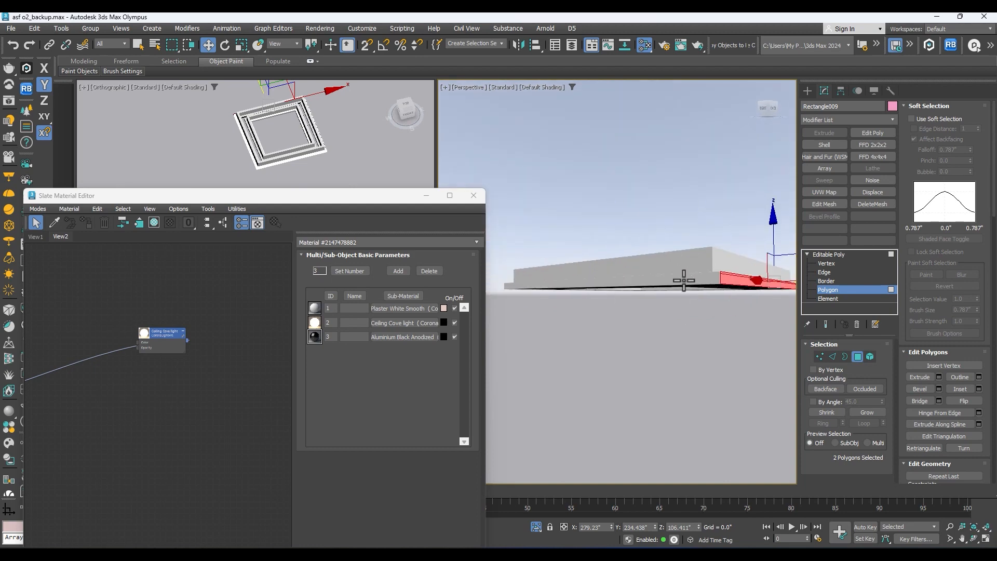
pyautogui.keyDown('ctrl'); pyautogui.click(701, 279); pyautogui.keyUp('ctrl')
pyautogui.scroll(2, 706, 278)
pyautogui.keyDown('ctrl'); pyautogui.click(713, 271); pyautogui.keyUp('ctrl')
pyautogui.scroll(-6, 720, 283)
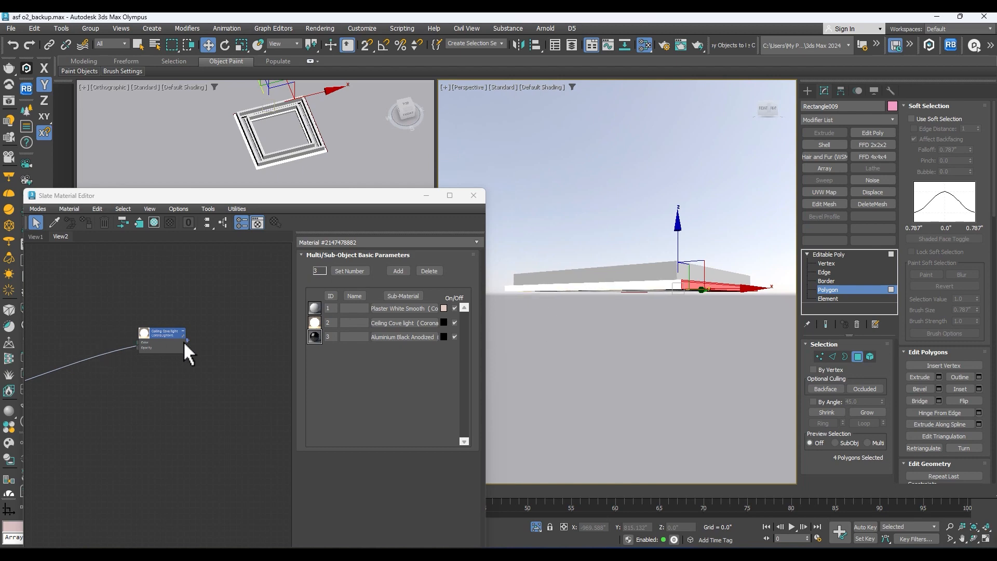
pyautogui.moveTo(186, 340); pyautogui.dragTo(695, 284)
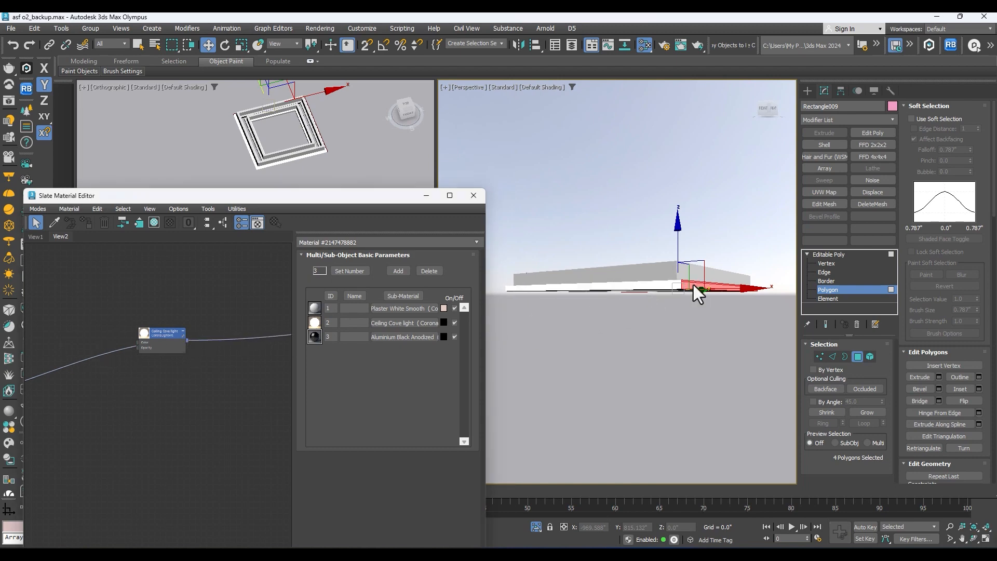
pyautogui.click(828, 255)
# Bring the rest of the scene back into view around the isolated ceiling frame and close the material editor
pyautogui.scroll(2, 686, 281)
pyautogui.keyDown('alt'); pyautogui.moveTo(685, 281); pyautogui.dragTo(658, 271, button='middle'); pyautogui.keyUp('alt')
pyautogui.rightClick(681, 257)
pyautogui.click(708, 205)
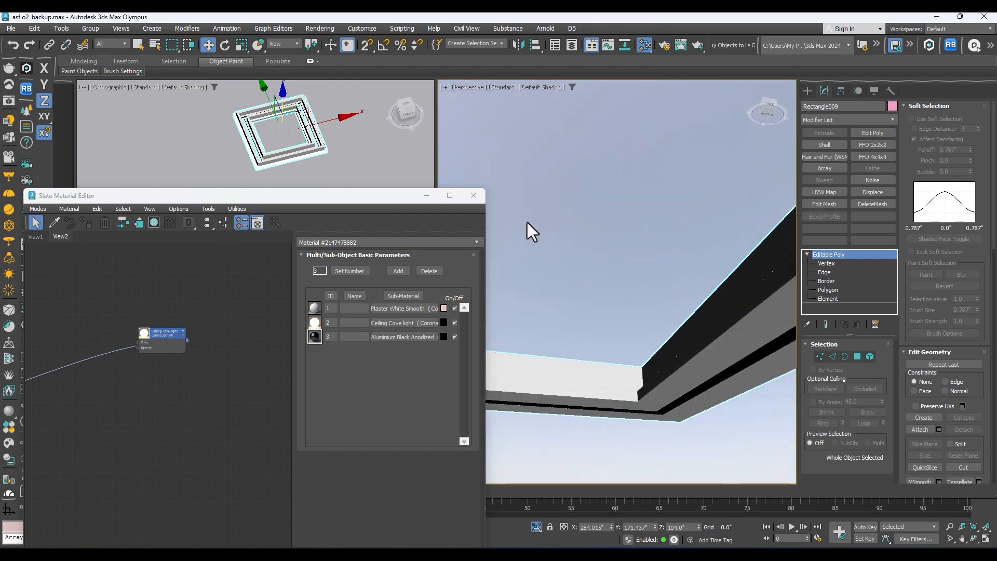
pyautogui.click(473, 195)
# Deselect the ceiling, switch the perspective viewport to the Corona camera view and start the production render
pyautogui.click(571, 275)
pyautogui.press('c')
pyautogui.click(570, 275)
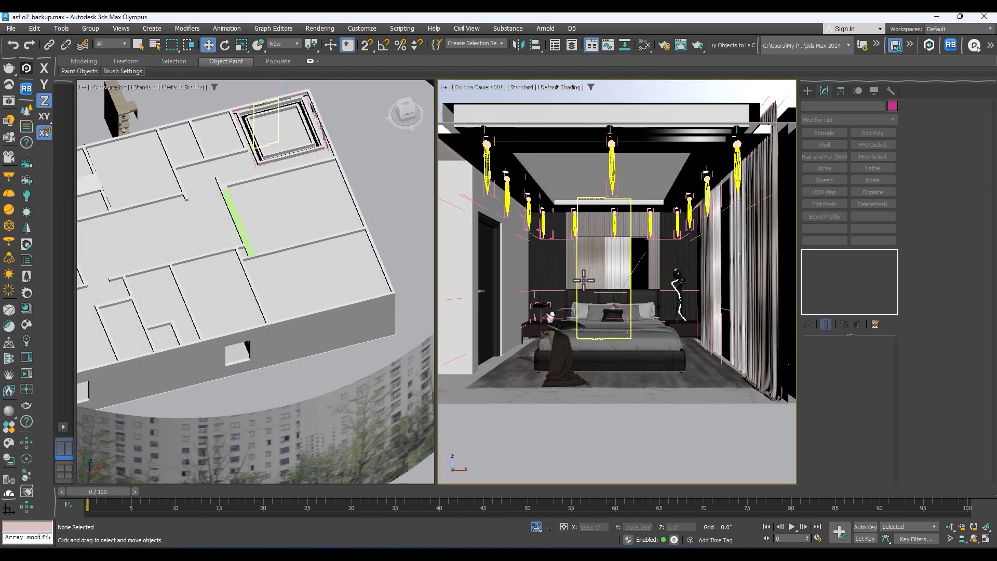
pyautogui.hotkey('shift', 'q')
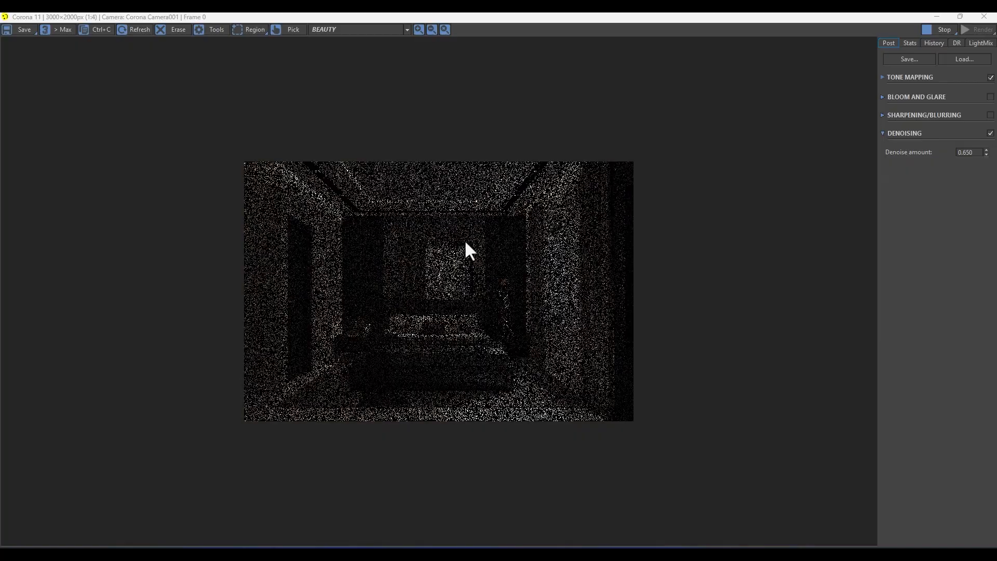
# Examine the developing render, comparing the back window and the cove light above the side curtains with the full bedroom view
pyautogui.scroll(2, 420, 240)
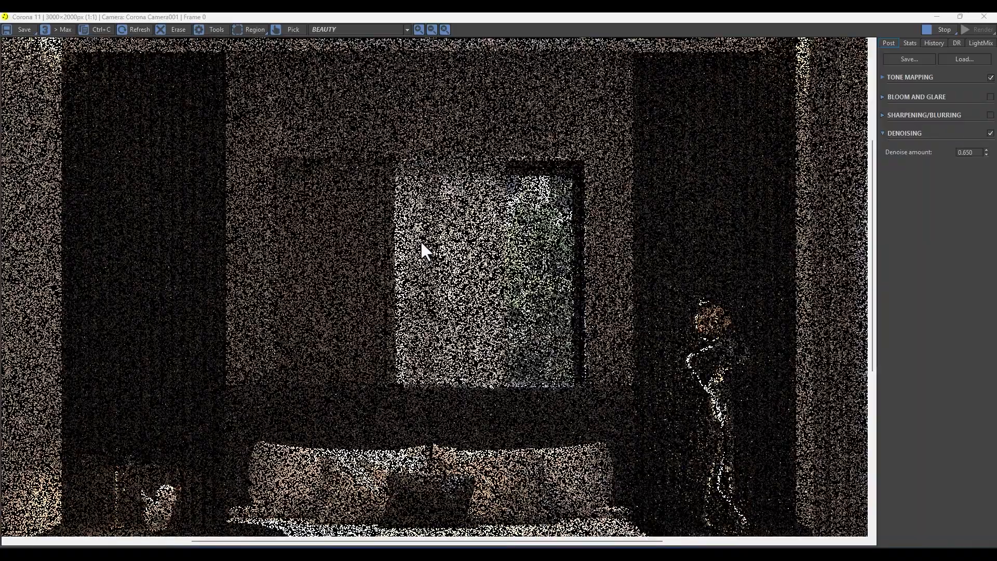
pyautogui.scroll(-2, 420, 240)
pyautogui.scroll(-2, 421, 242)
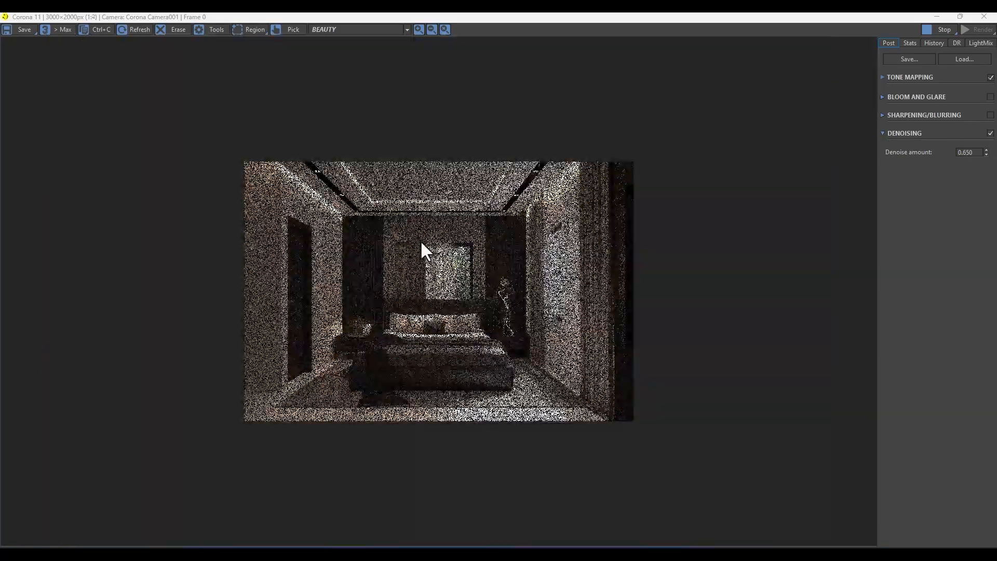
pyautogui.scroll(2, 421, 243)
pyautogui.scroll(2, 592, 138)
pyautogui.scroll(-2, 592, 138)
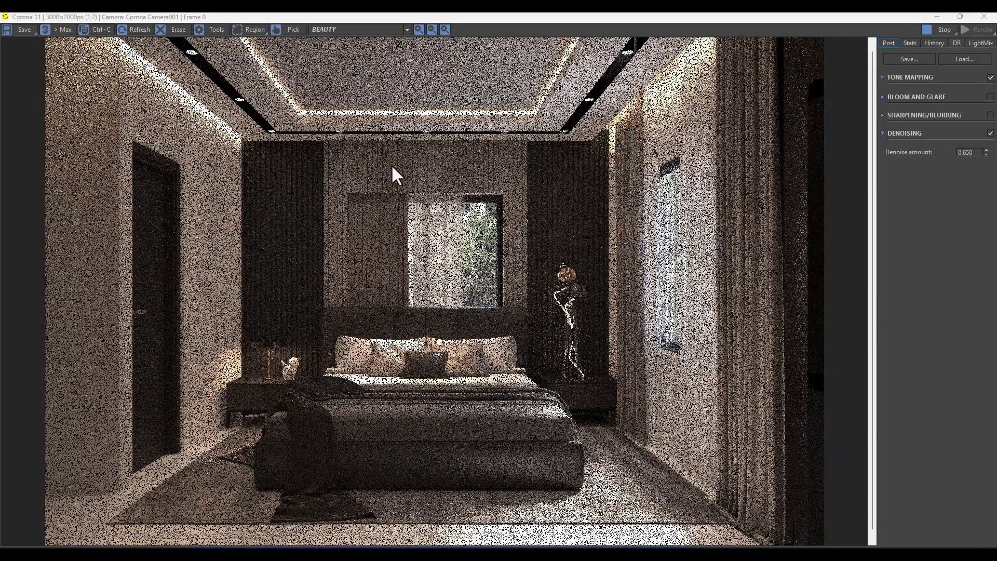
pyautogui.scroll(2, 684, 61)
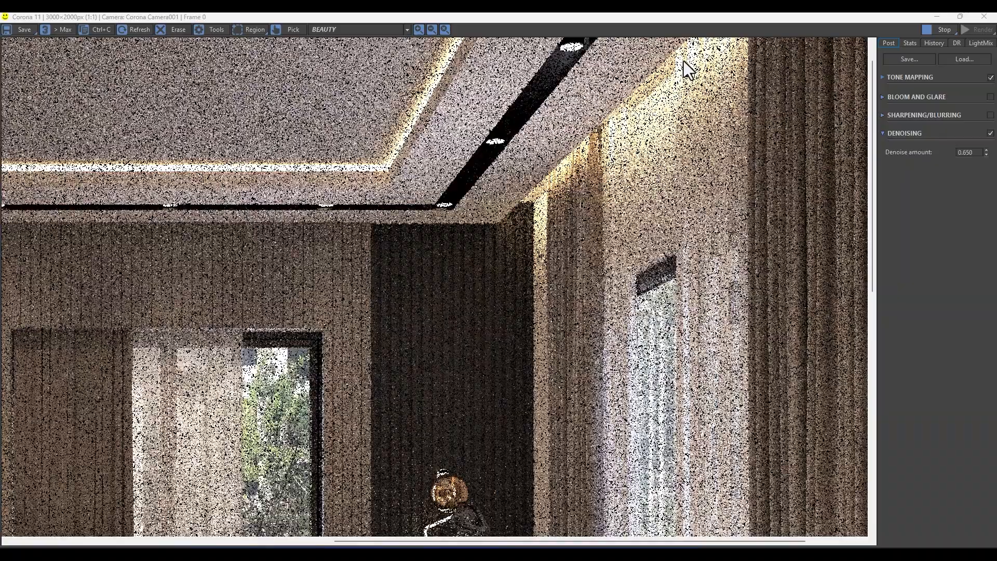
pyautogui.scroll(-2, 684, 61)
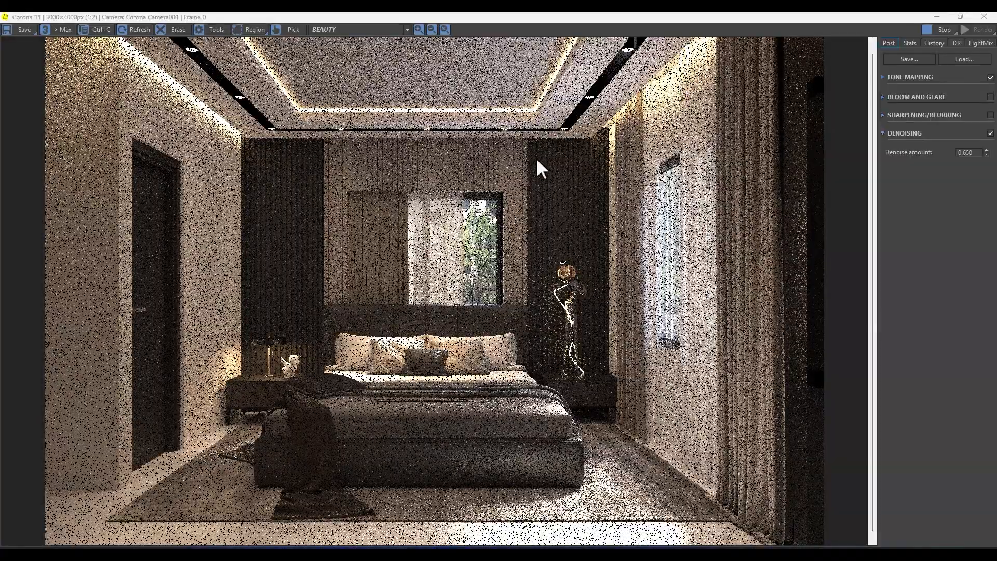
pyautogui.scroll(2, 671, 96)
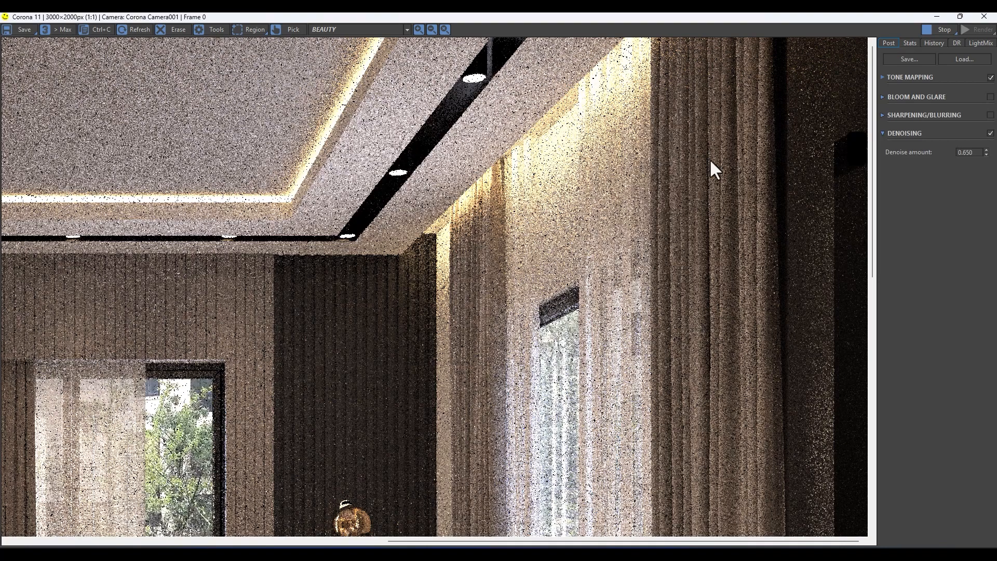
pyautogui.scroll(-2, 534, 216)
pyautogui.scroll(1, 428, 182)
pyautogui.scroll(1, 568, 134)
pyautogui.scroll(-1, 441, 171)
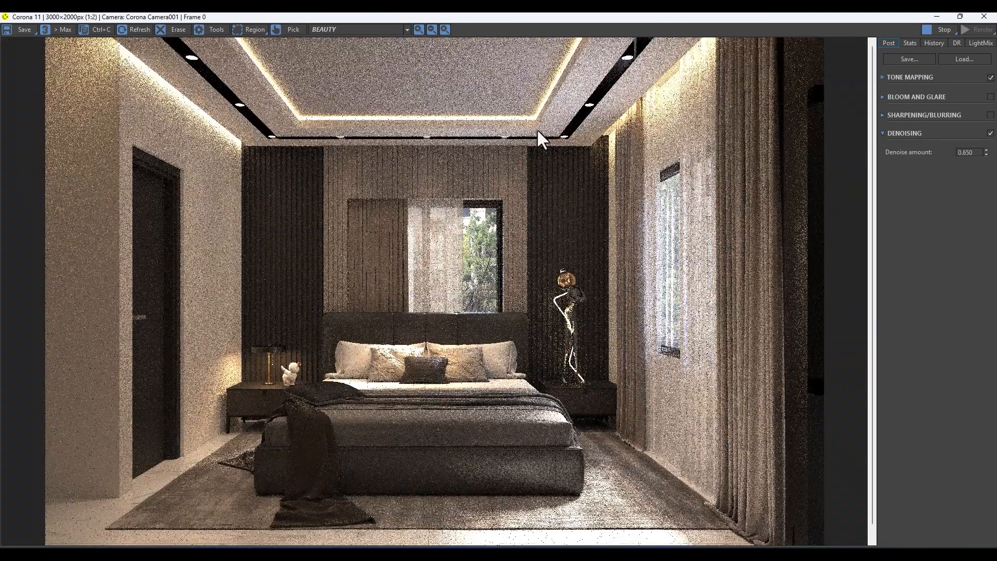
pyautogui.scroll(1, 591, 163)
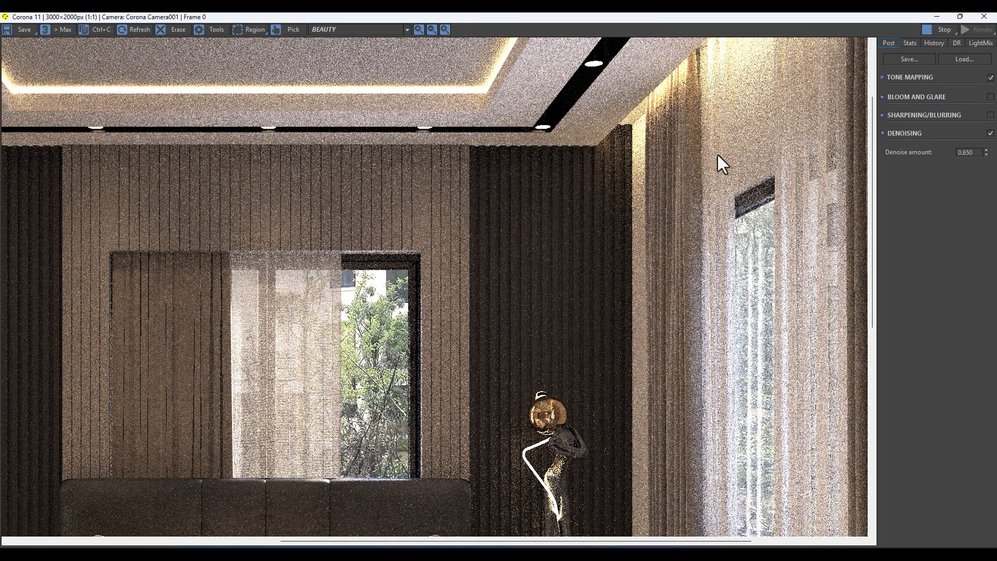
pyautogui.scroll(-1, 351, 202)
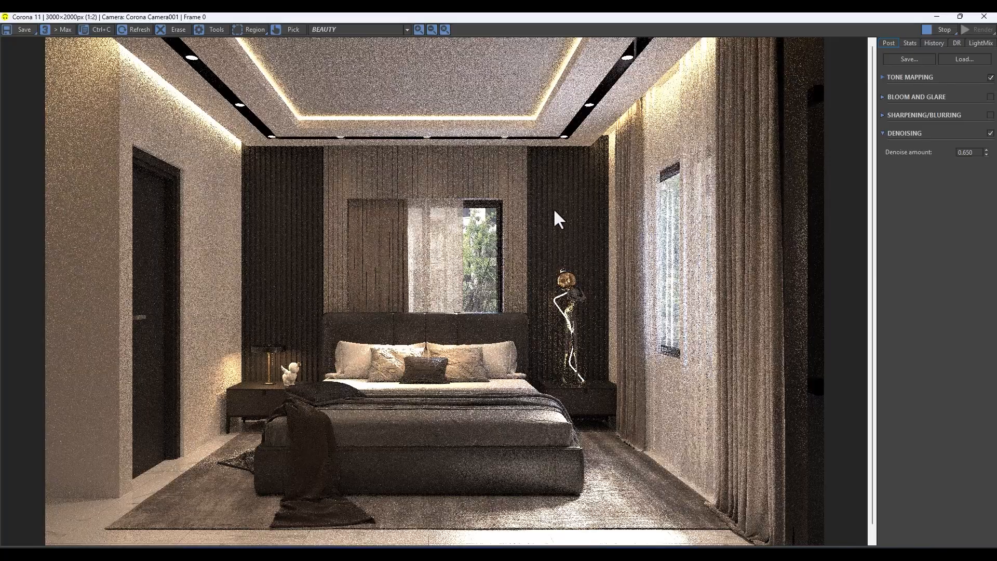
# Inspect the wall cove lighting, slatted back wall, curtains and recessed track spotlights up close in the render
pyautogui.scroll(1, 137, 258)
pyautogui.moveTo(145, 257); pyautogui.dragTo(260, 60, button='middle')
pyautogui.moveTo(613, 288); pyautogui.dragTo(412, 379, button='middle')
pyautogui.moveTo(450, 305); pyautogui.dragTo(299, 284, button='middle')
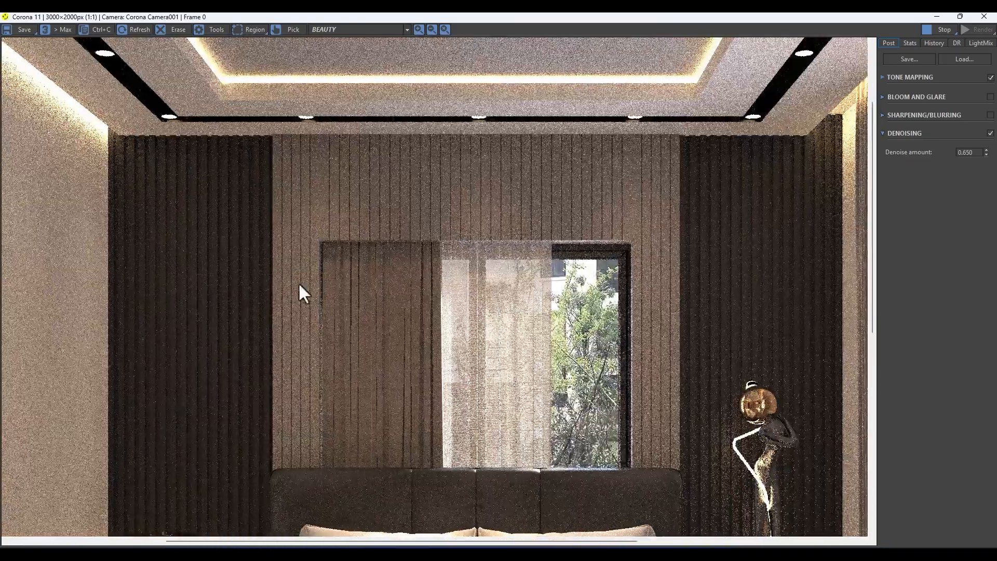
pyautogui.scroll(-1, 641, 207)
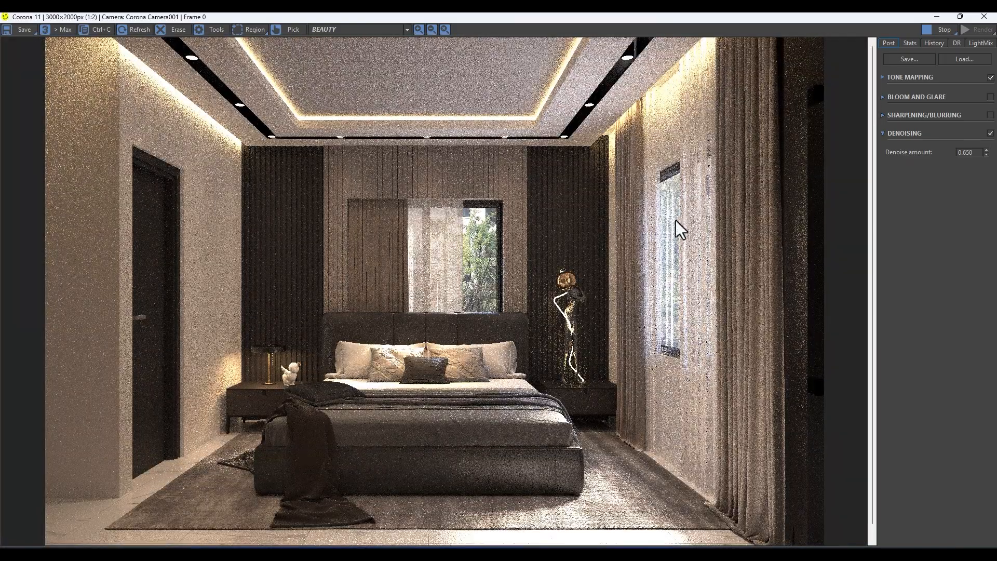
pyautogui.scroll(1, 626, 183)
pyautogui.moveTo(674, 118); pyautogui.dragTo(574, 403, button='middle')
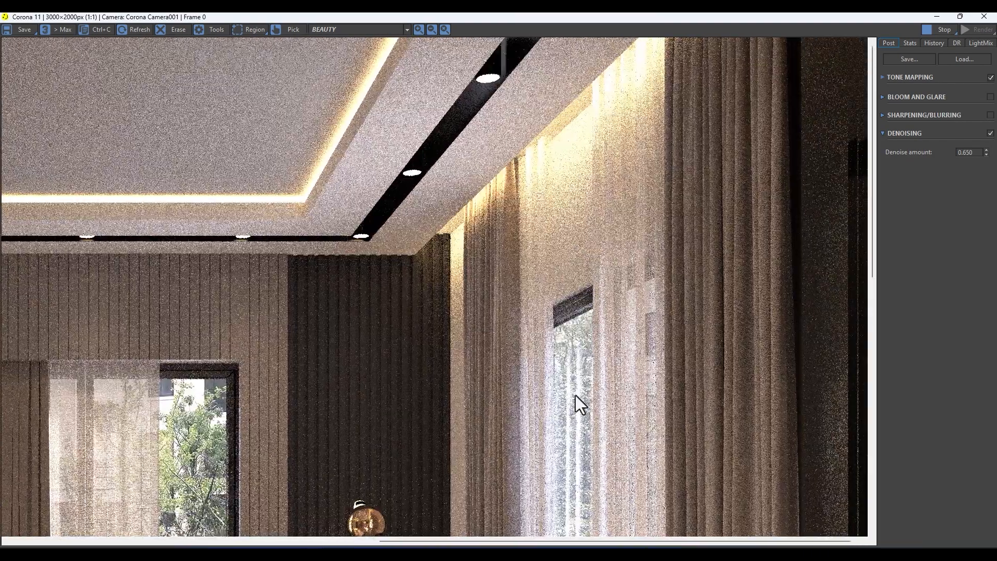
pyautogui.scroll(1, 454, 123)
pyautogui.moveTo(469, 152); pyautogui.dragTo(504, 217, button='middle')
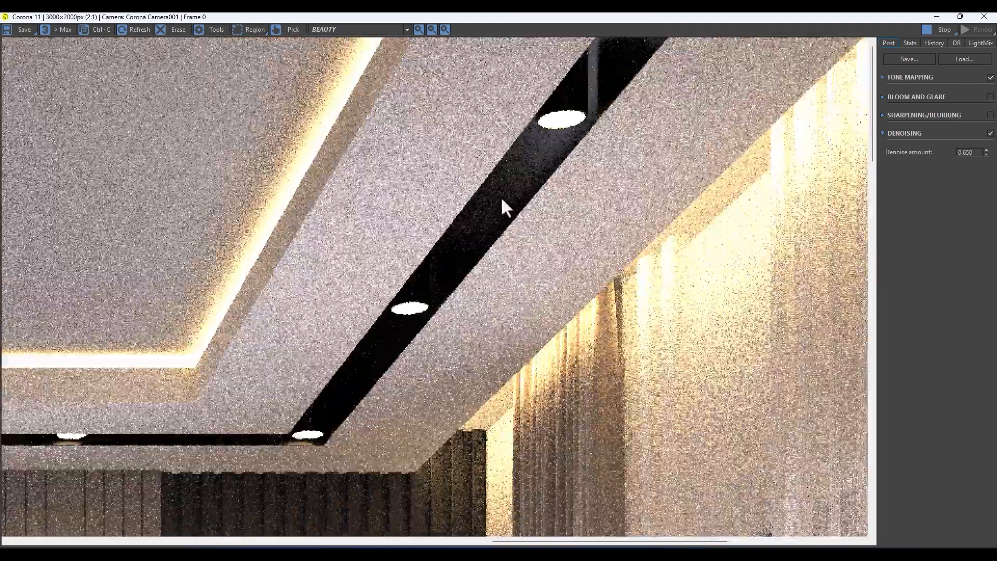
pyautogui.scroll(-2, 633, 184)
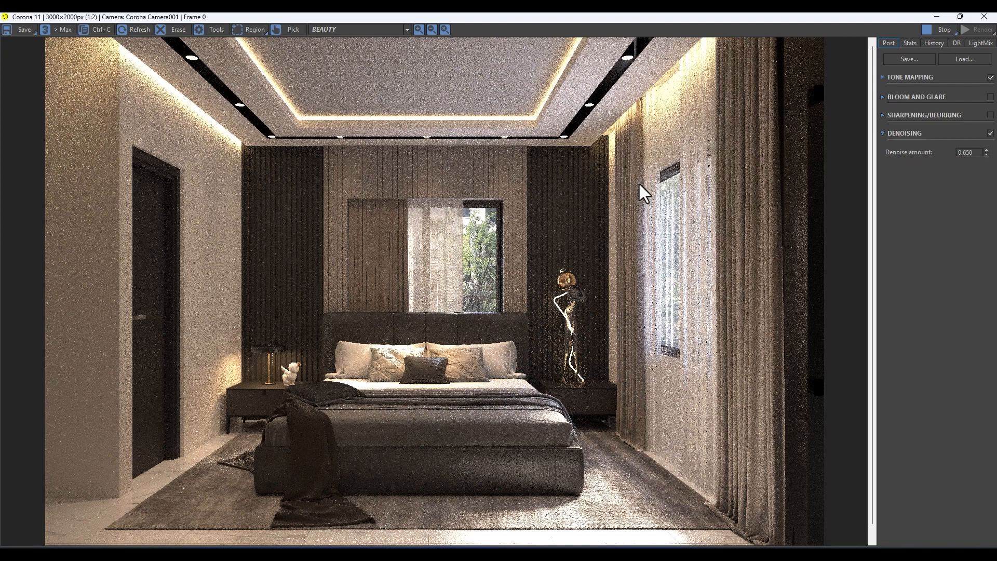
# Review the ceiling cove glow and headboard wall against the whole bedroom as the render refines
pyautogui.scroll(1, 426, 148)
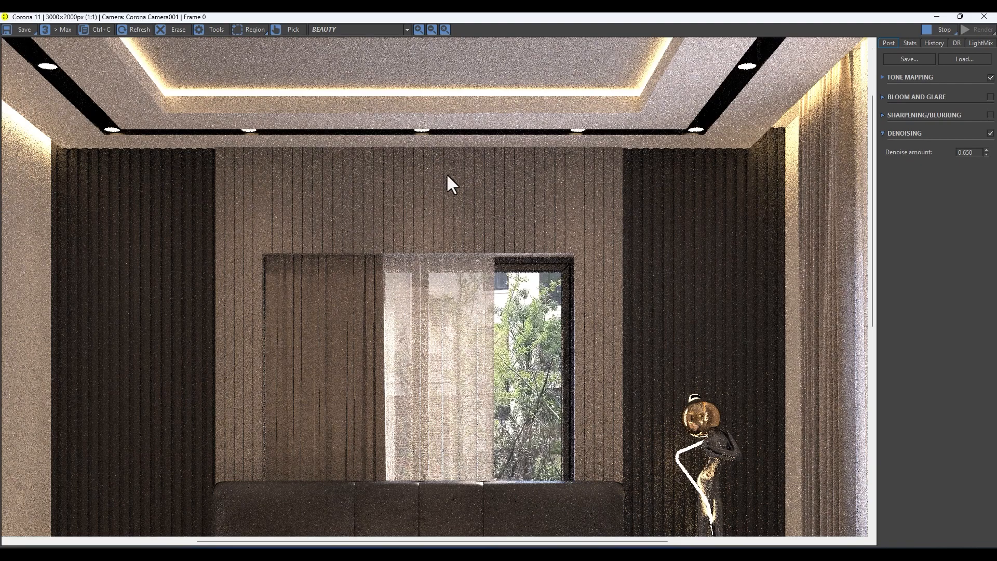
pyautogui.scroll(-1, 444, 208)
pyautogui.scroll(1, 291, 275)
pyautogui.scroll(-1, 342, 258)
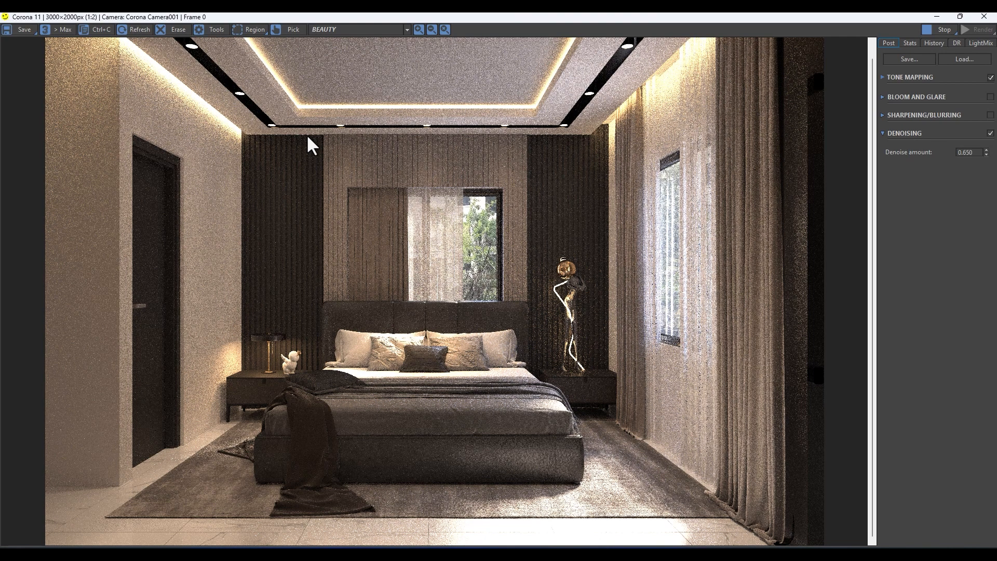
pyautogui.scroll(1, 391, 191)
pyautogui.scroll(-1, 391, 192)
pyautogui.scroll(-1, 520, 172)
pyautogui.scroll(1, 273, 196)
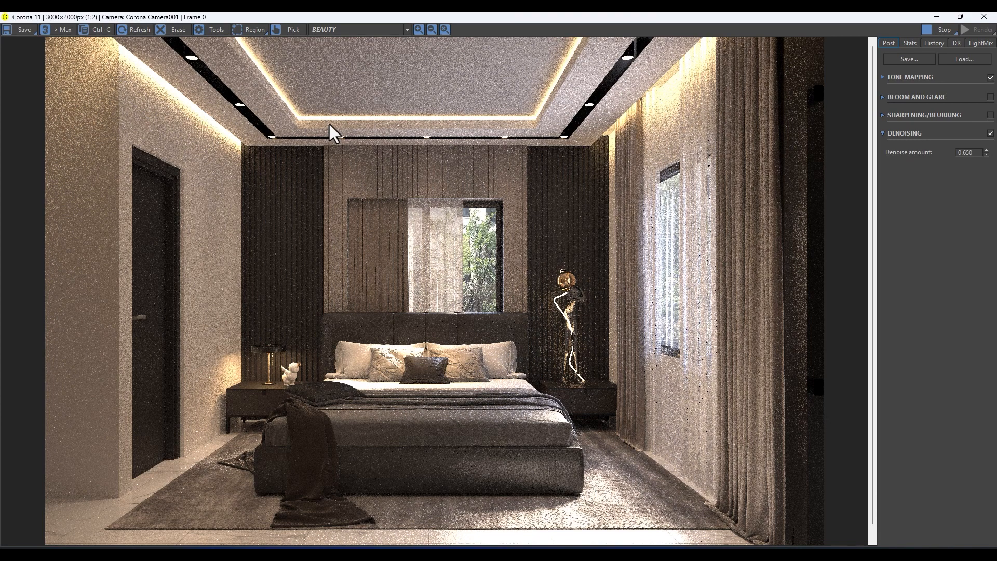
pyautogui.scroll(-1, 390, 160)
pyautogui.scroll(1, 415, 151)
# Move the render window aside to check the rendering progress, and return it to full size
pyautogui.moveTo(579, 20); pyautogui.dragTo(996, 130)
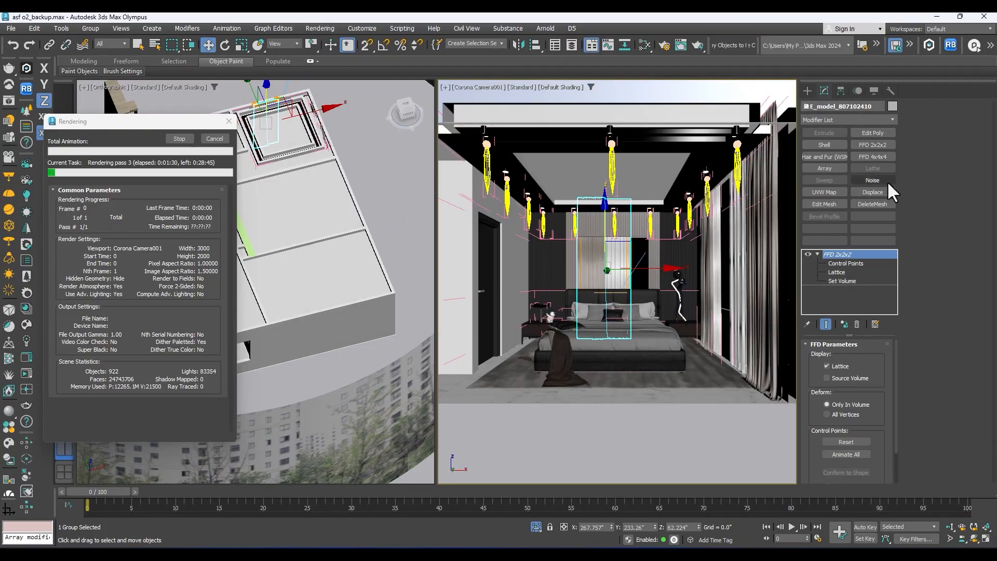
pyautogui.moveTo(995, 131); pyautogui.dragTo(583, 147)
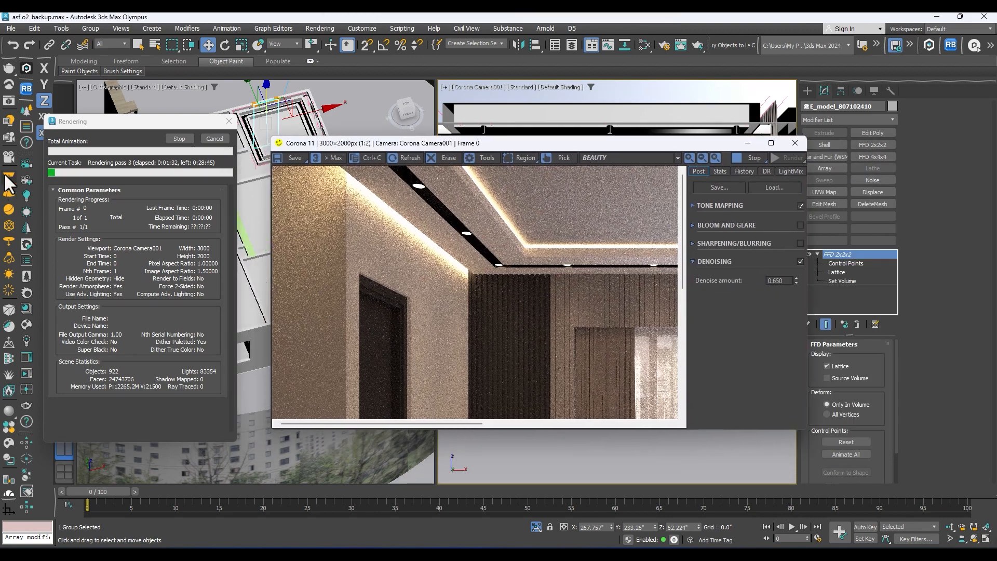
pyautogui.scroll(-1, 489, 239)
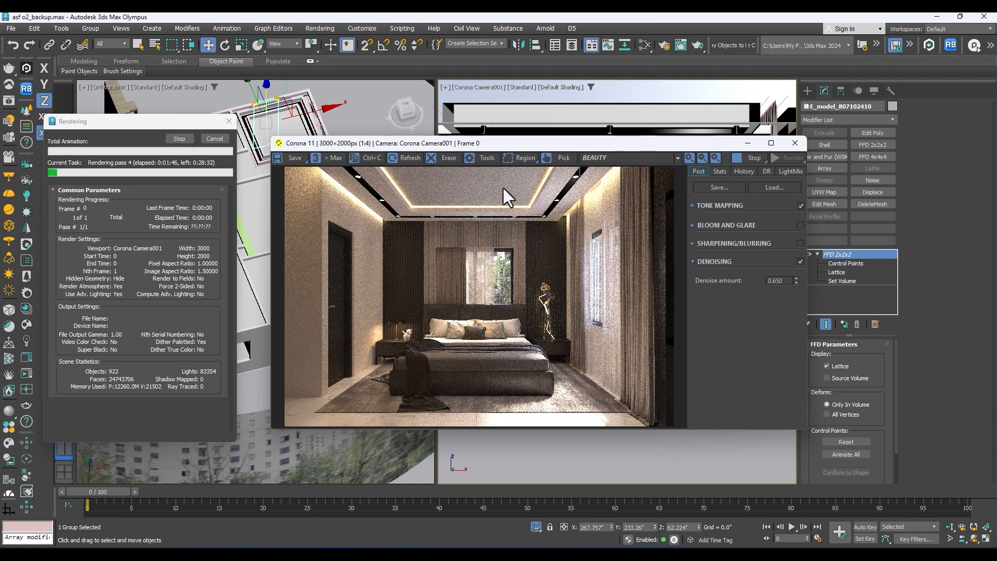
pyautogui.click(771, 143)
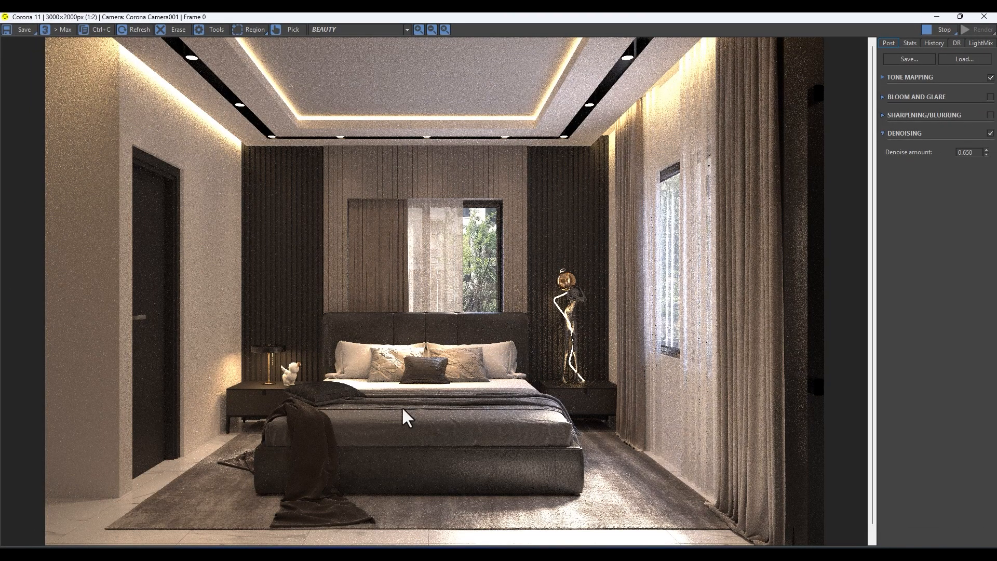